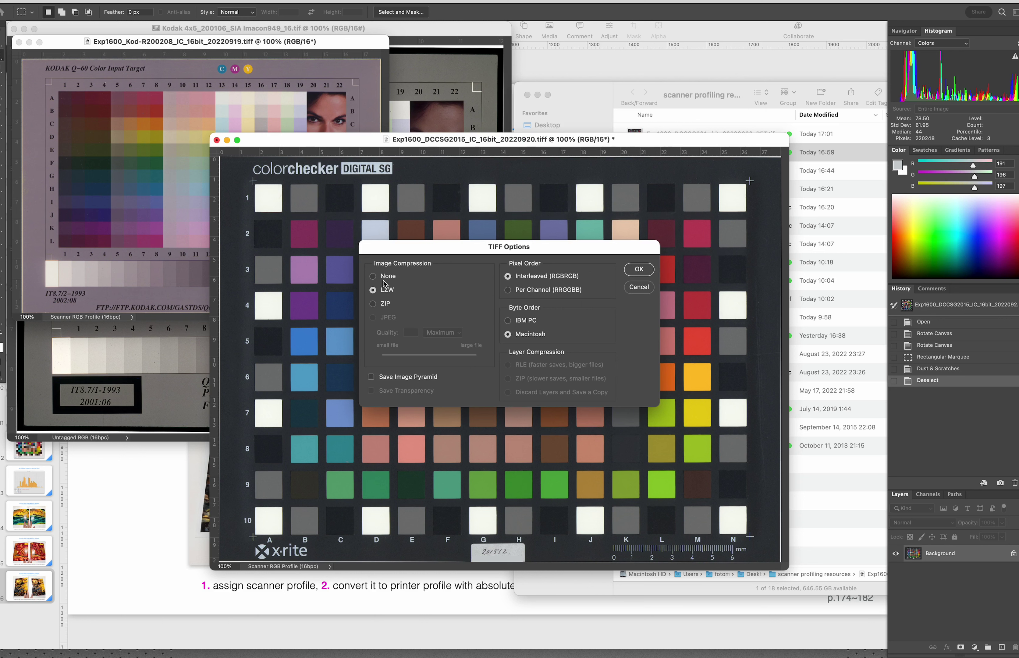
# Choose no image compression in the TIFF options of the ColorChecker SG scan and cancel the save
pyautogui.click(384, 280)
pyautogui.click(638, 286)
# Bring the Exp1600_Kod-R200208 scan forward and place a horizontal guide along the target's upper frame line
pyautogui.click(227, 48)
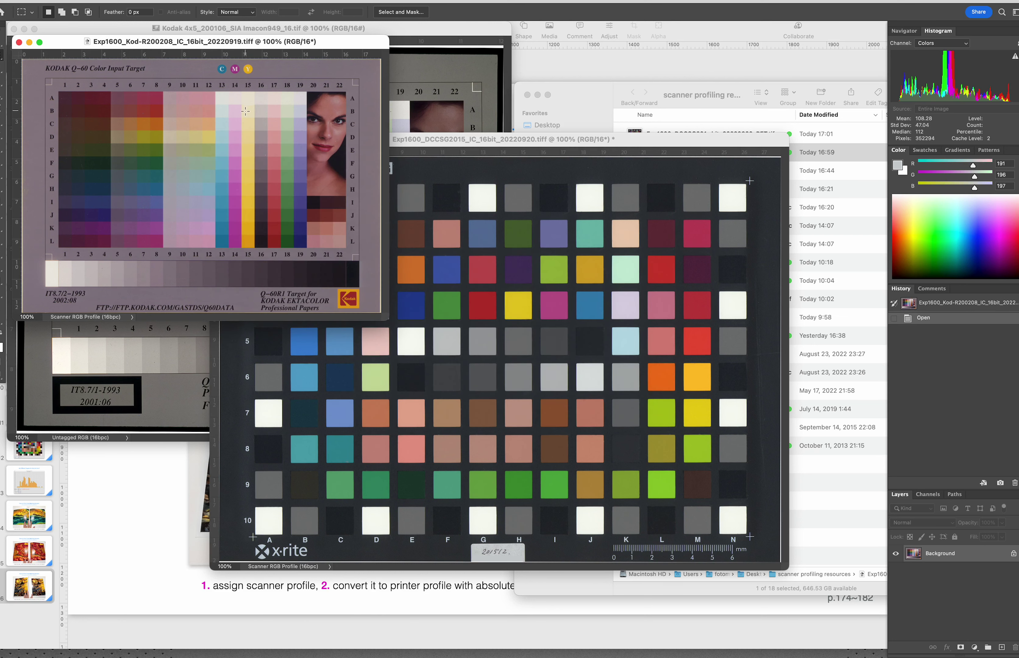
pyautogui.press('super+0')
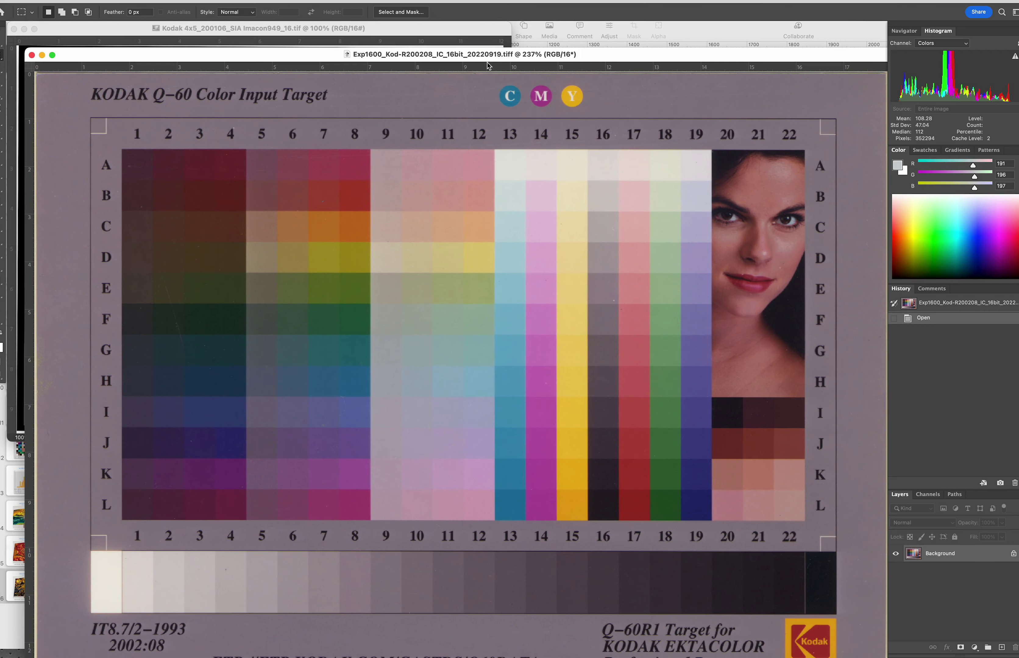
pyautogui.moveTo(490, 68); pyautogui.dragTo(501, 120)
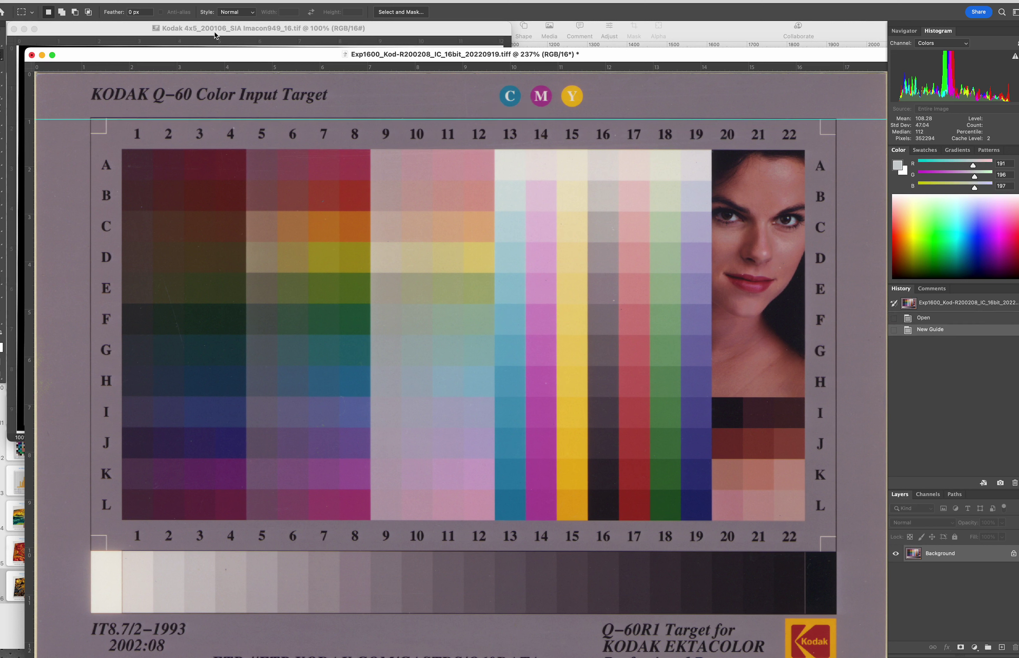
# Rotate the canvas of the Exp1600_Kod-R200208 scan by 0.1° counter-clockwise
pyautogui.click(105, 1)
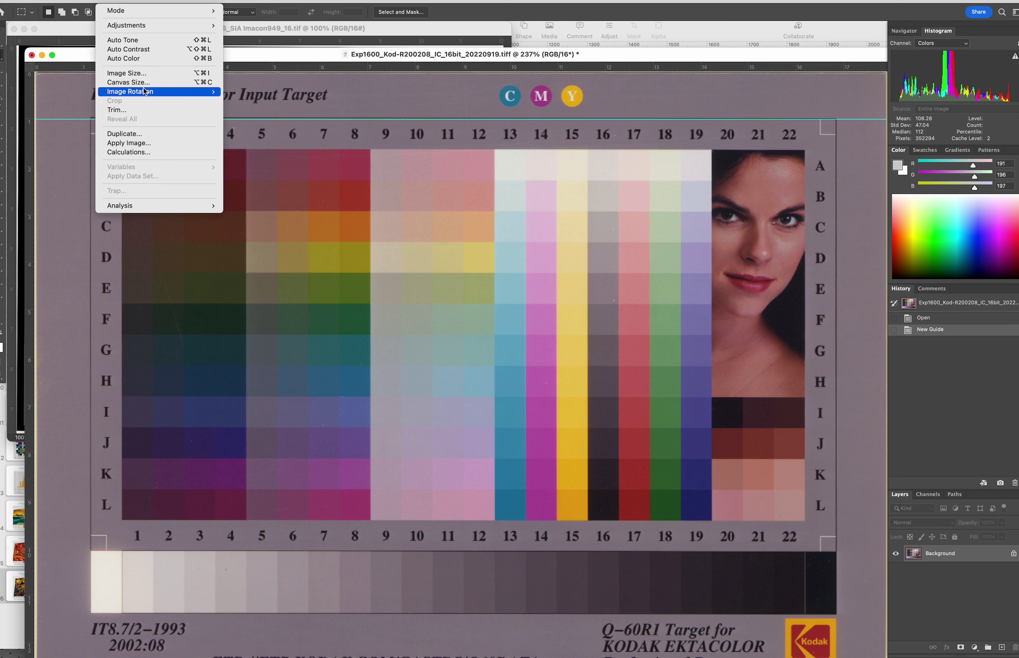
pyautogui.moveTo(148, 91)
pyautogui.click(257, 119)
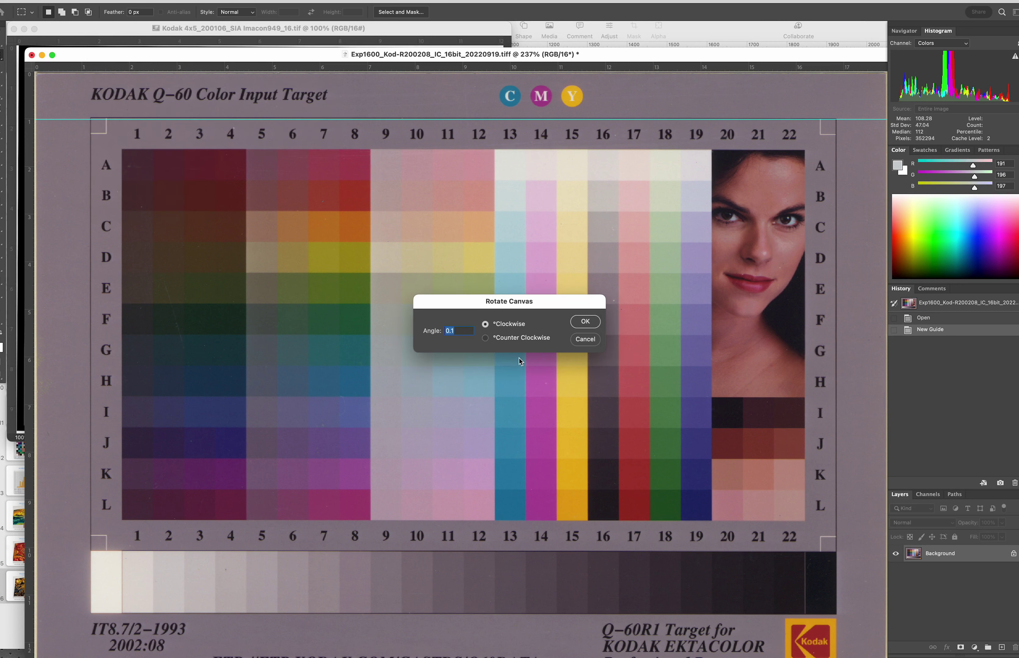
pyautogui.click(485, 337)
pyautogui.click(586, 322)
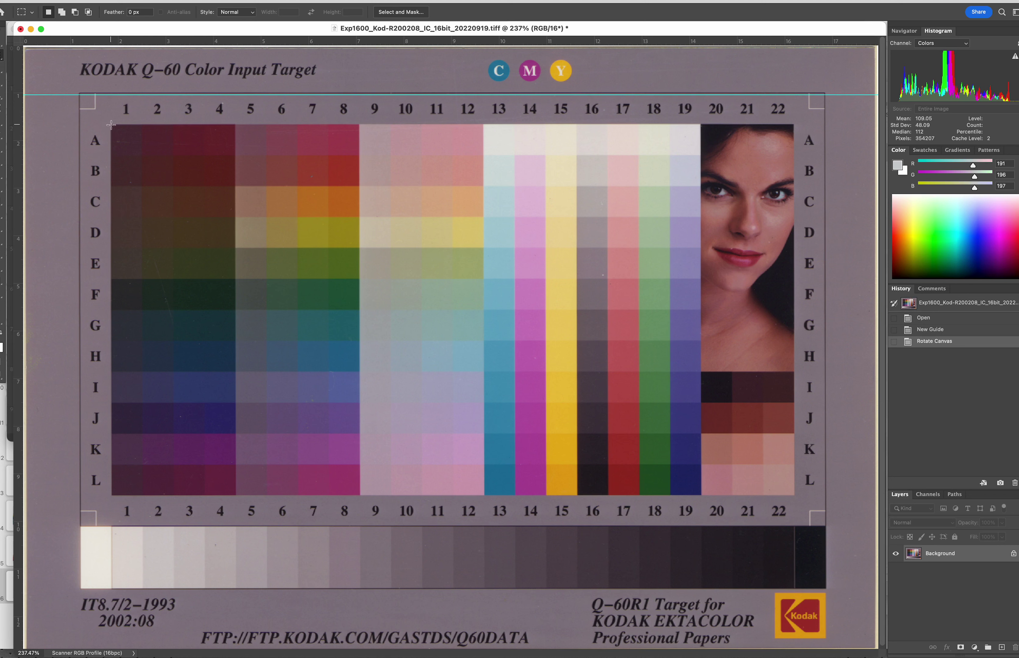
# Select the Kodak target's colour patch area and add the full gray scale strip below it to the selection
pyautogui.moveTo(111, 124); pyautogui.dragTo(795, 495)
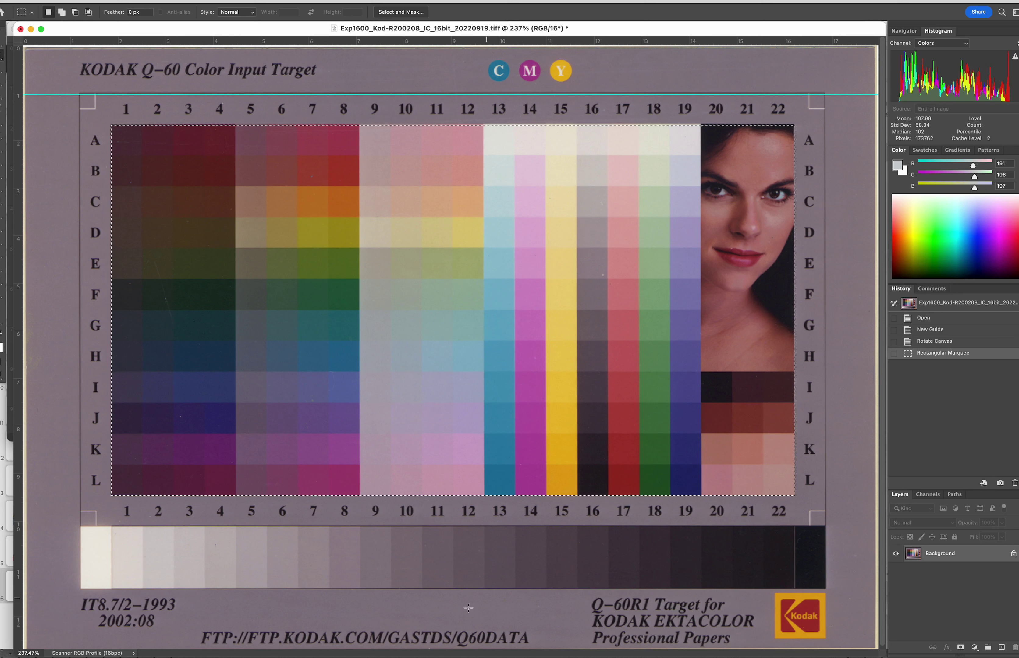
pyautogui.press('shift')
pyautogui.moveTo(81, 528); pyautogui.dragTo(825, 589)
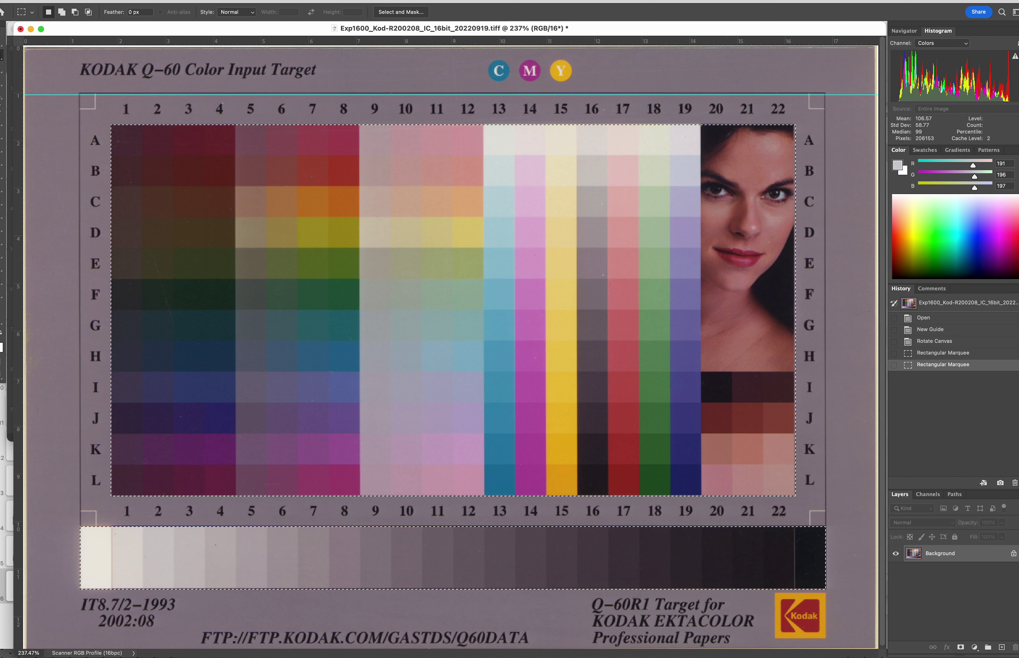
# Open the Dust & Scratches filter for the selection and examine its preview across the enlarged colour patches
pyautogui.click(218, 1)
pyautogui.moveTo(256, 155)
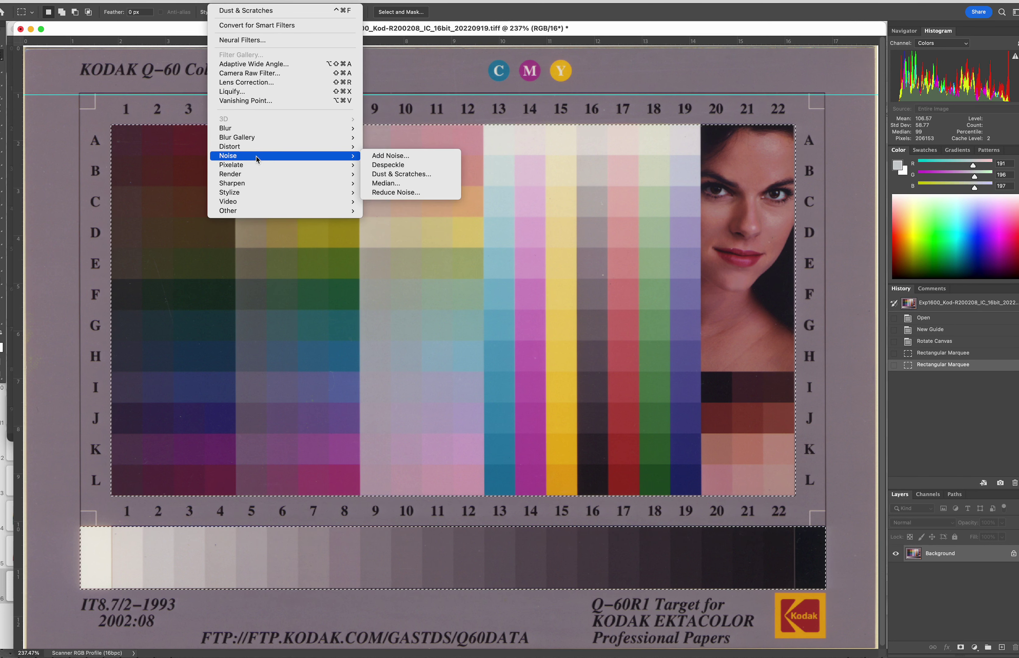
pyautogui.click(387, 175)
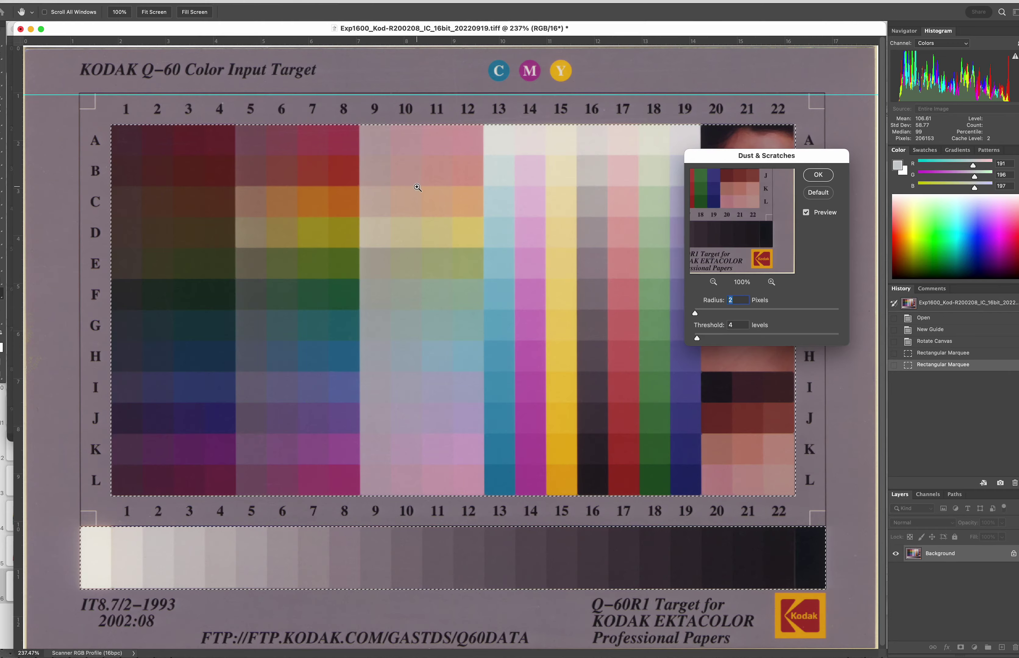
pyautogui.press('super+plus')
pyautogui.press('super+plus')
pyautogui.press('super+plus')
pyautogui.hscroll(-10, 390, 181)
pyautogui.scroll(10, 390, 181)
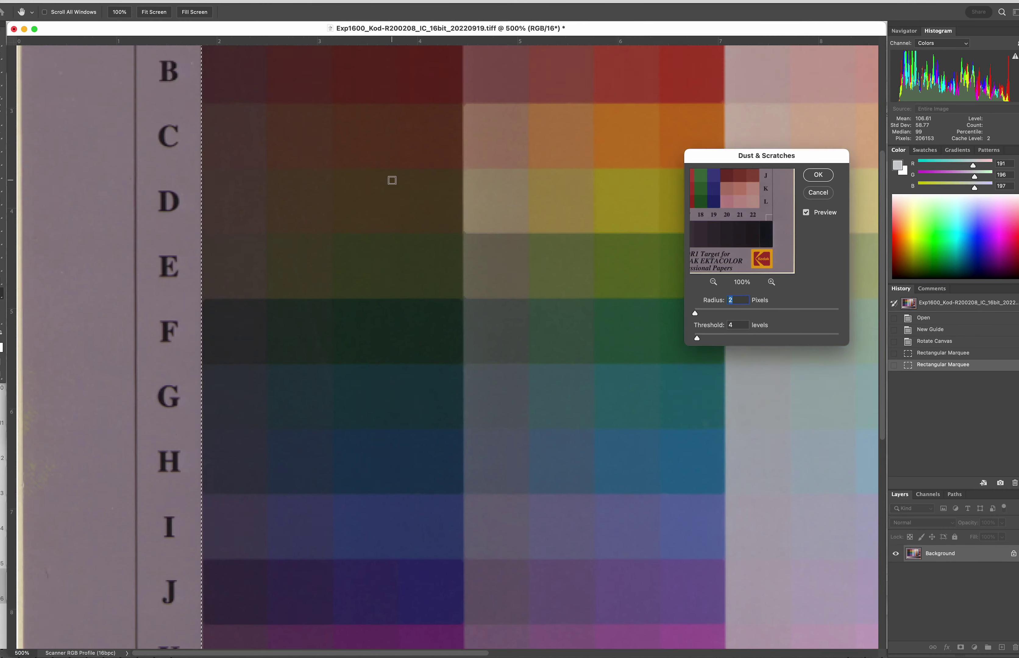
pyautogui.hscroll(10, 599, 256)
pyautogui.hscroll(15, 587, 249)
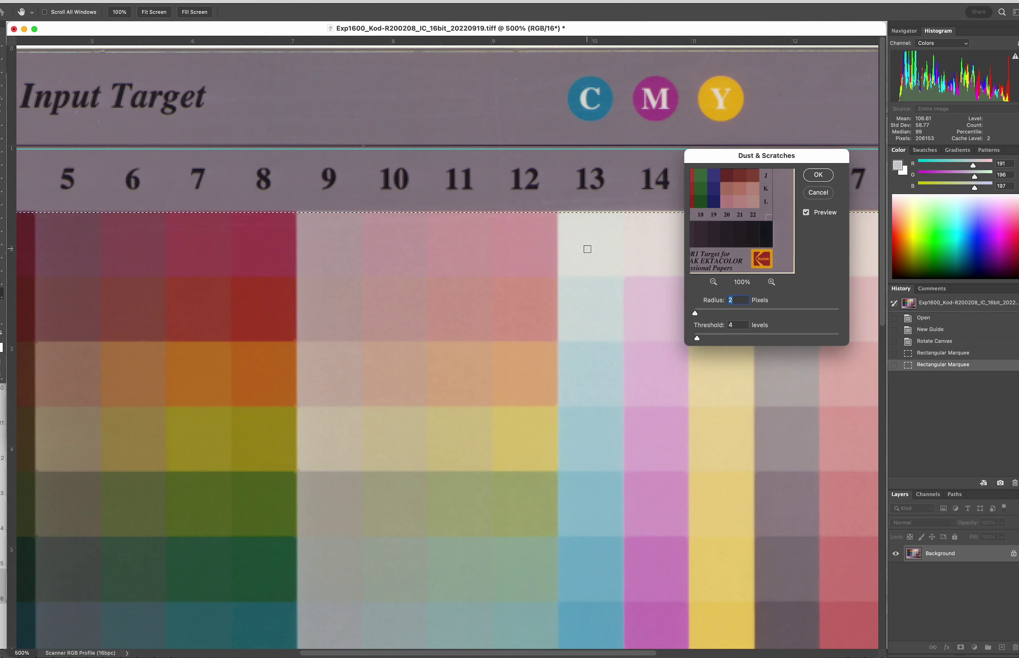
pyautogui.hscroll(3, 765, 307)
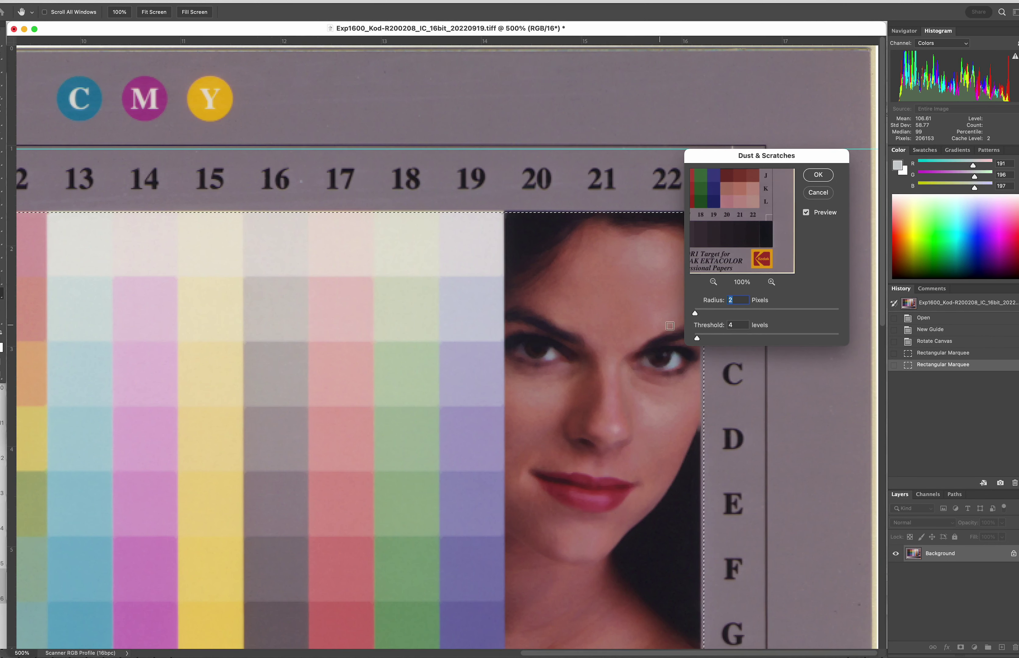
# Set the Dust & Scratches radius to 1 pixel, check the patches and apply the filter
pyautogui.moveTo(695, 314); pyautogui.dragTo(690, 315)
pyautogui.scroll(-15, 527, 386)
pyautogui.hscroll(-10, 527, 386)
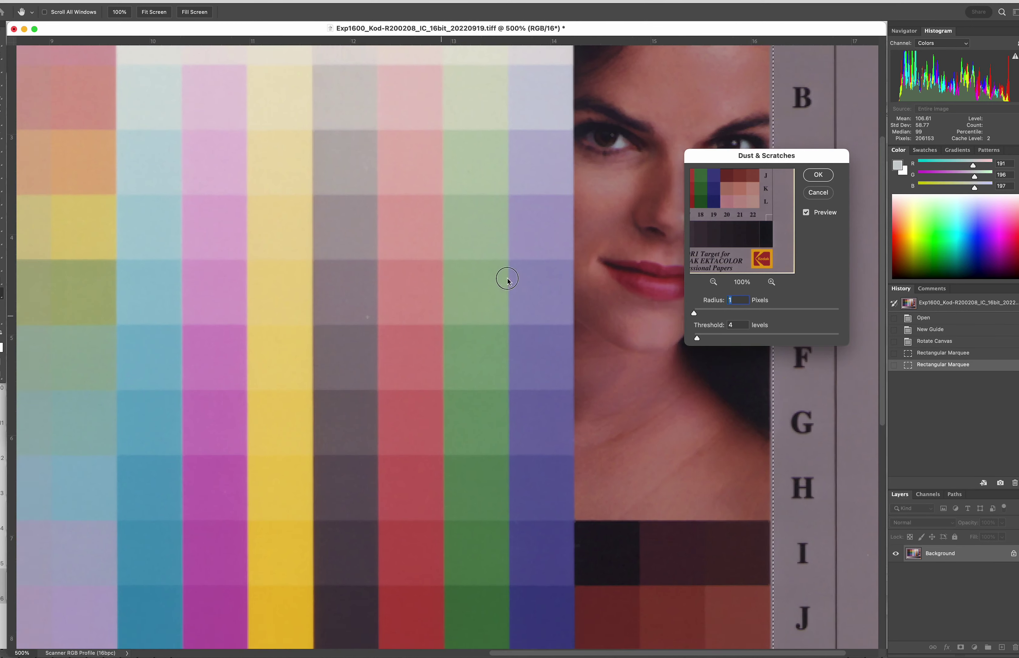
pyautogui.hscroll(-6, 550, 259)
pyautogui.scroll(-2, 550, 259)
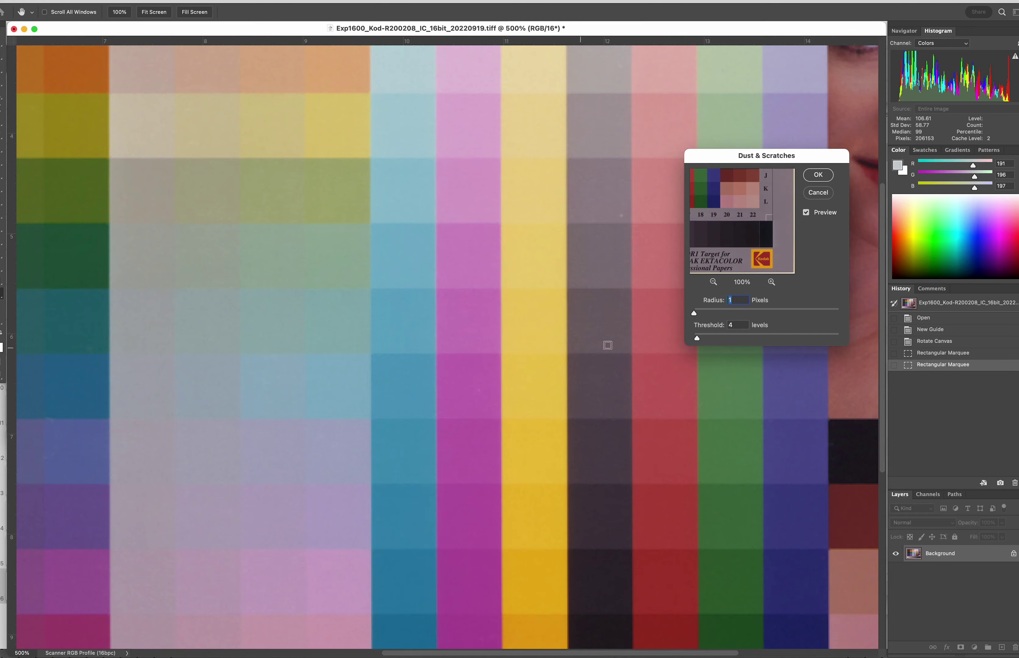
pyautogui.click(818, 175)
# Switch to the Kodak 4x5_200106_SIA Imacon949_16.tif scan and check its upper frame line against a horizontal guide
pyautogui.hotkey('ctrl', 'Down')
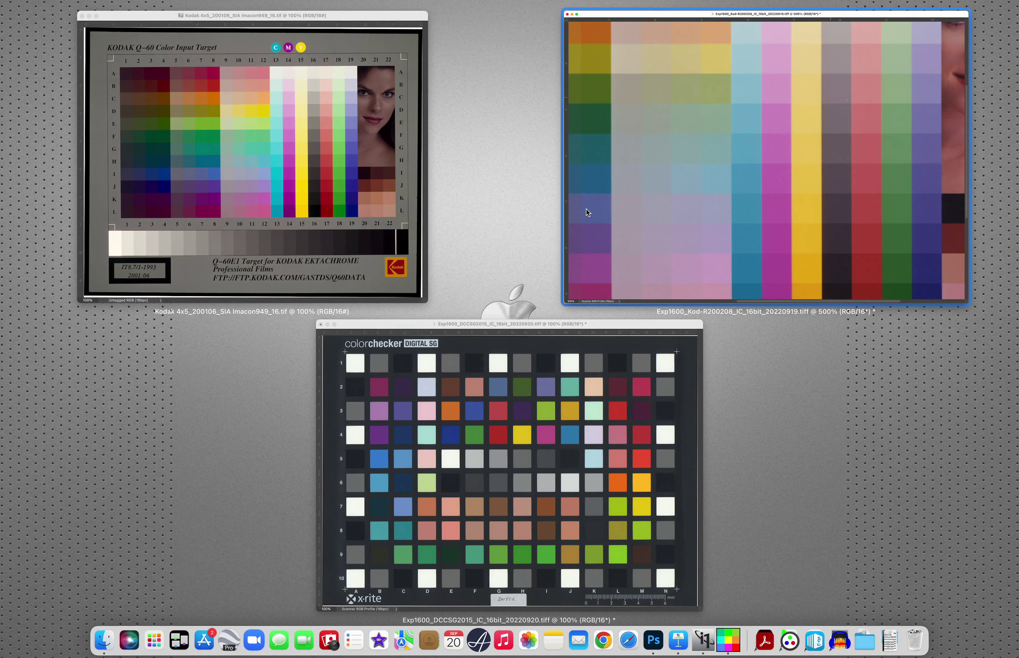
pyautogui.click(394, 157)
pyautogui.press('super+equal')
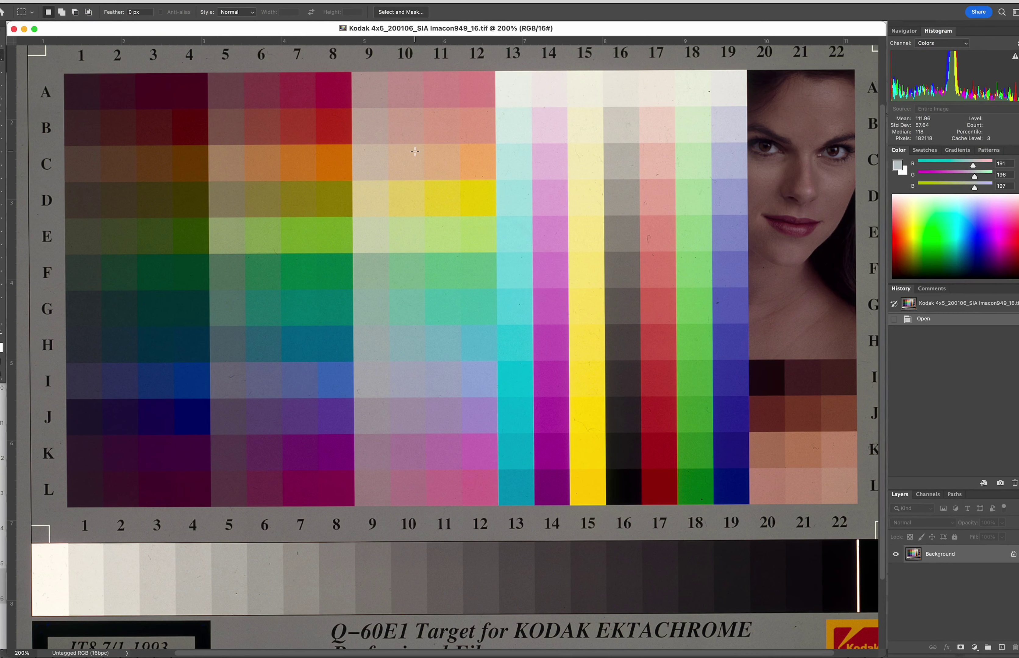
pyautogui.press('super+minus')
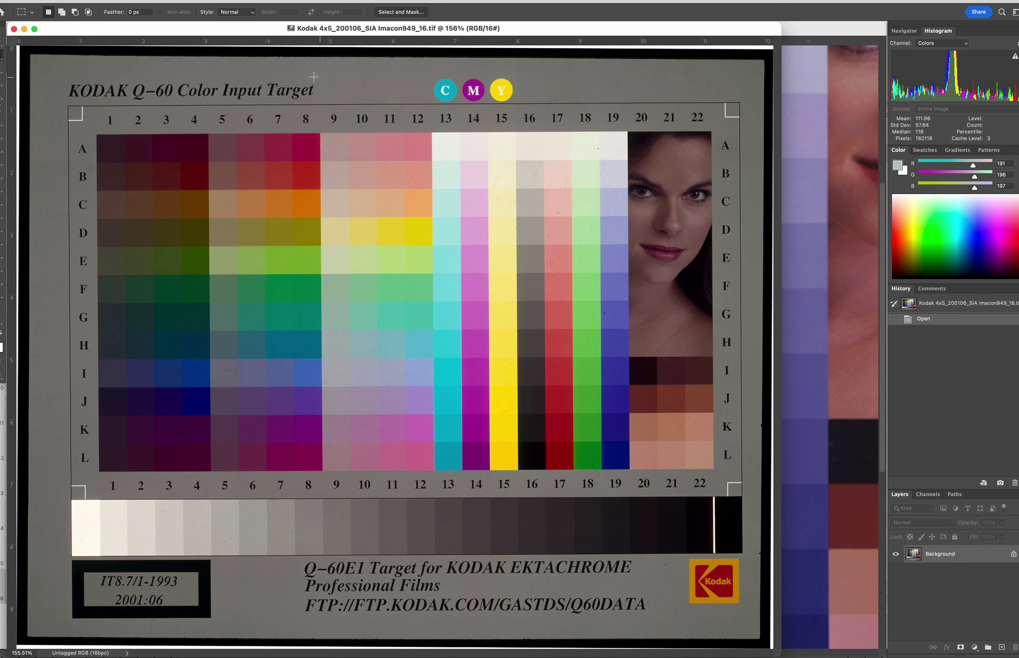
pyautogui.moveTo(315, 43); pyautogui.dragTo(325, 106)
# Rotate the canvas of the Kodak 4x5 scan slightly clockwise to level the target's frame
pyautogui.click(110, 1)
pyautogui.moveTo(144, 92)
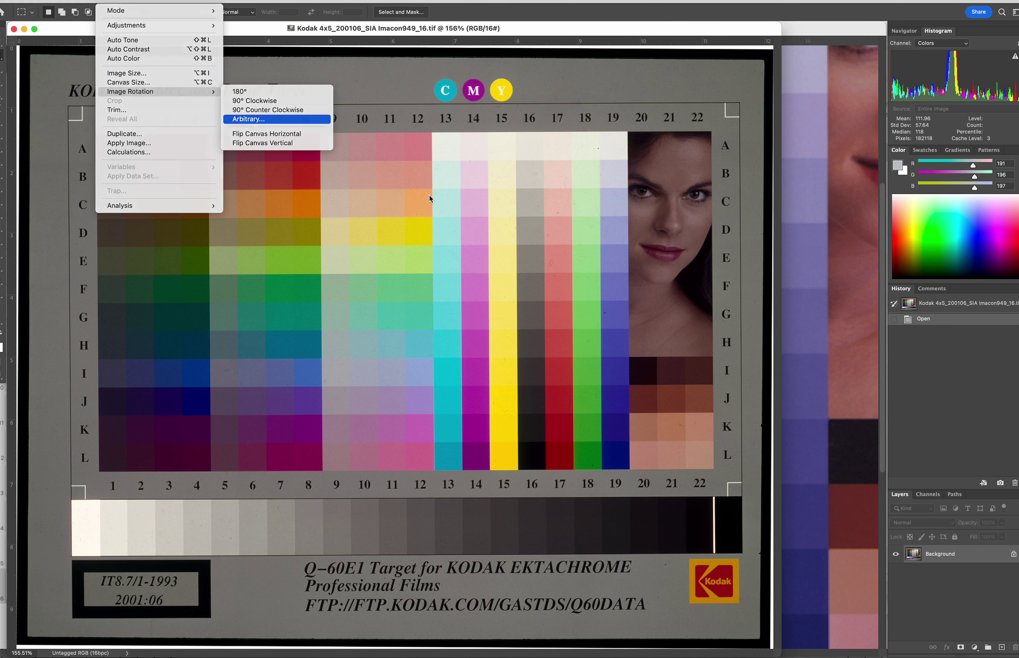
pyautogui.click(242, 120)
pyautogui.press('Right')
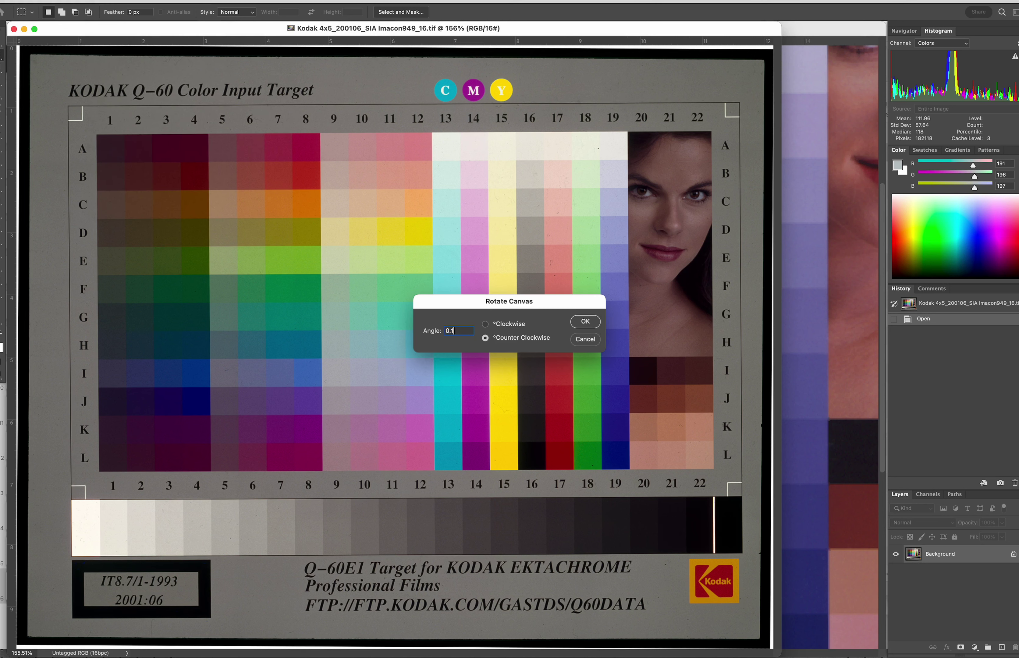
pyautogui.write('2')
pyautogui.press('Tab')
pyautogui.click(583, 324)
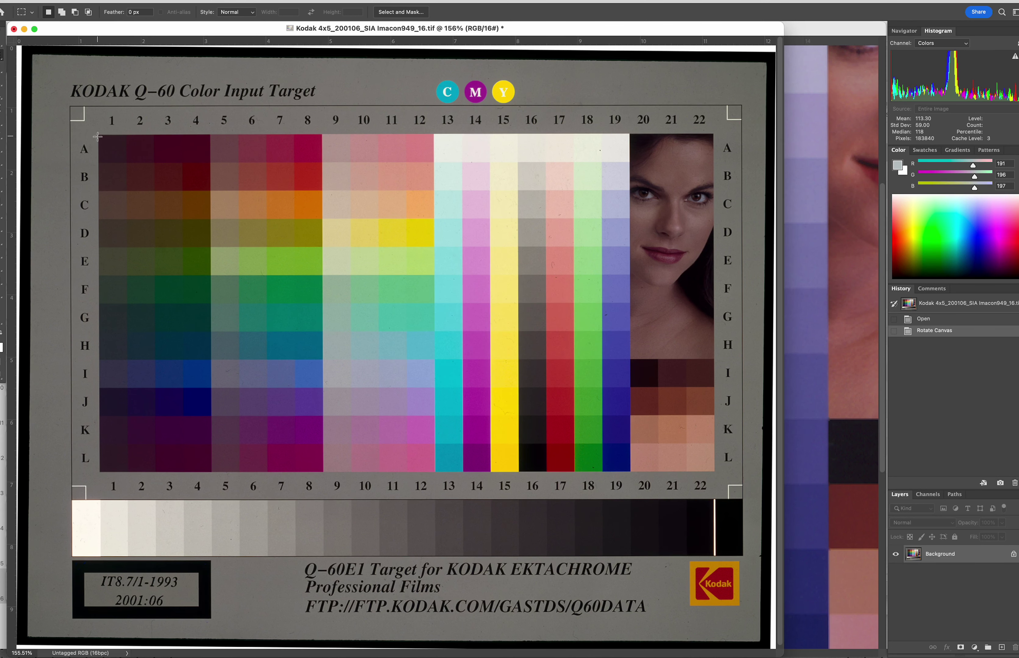
# Select the colour patch area of the Kodak 4x5 target together with its gray scale strip
pyautogui.moveTo(98, 136); pyautogui.dragTo(714, 470)
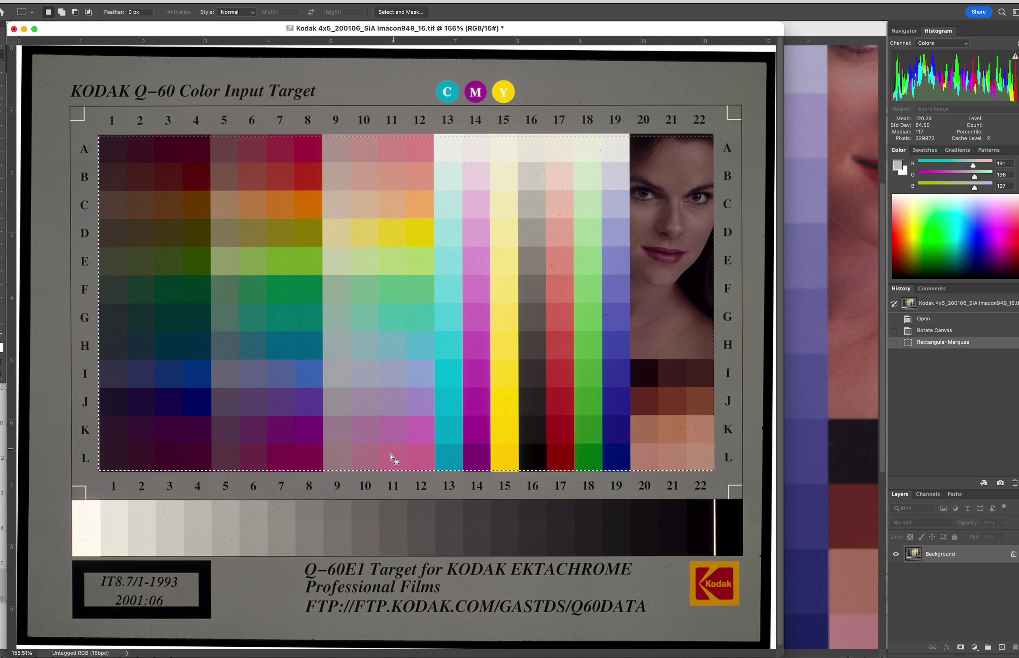
pyautogui.press('shift')
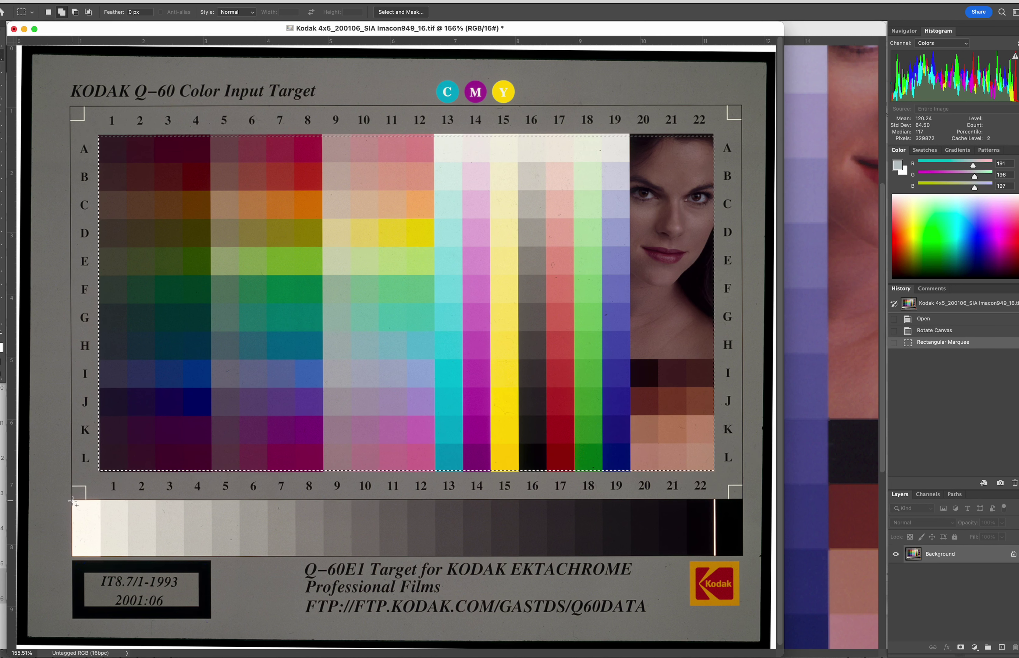
pyautogui.moveTo(73, 502); pyautogui.dragTo(743, 556)
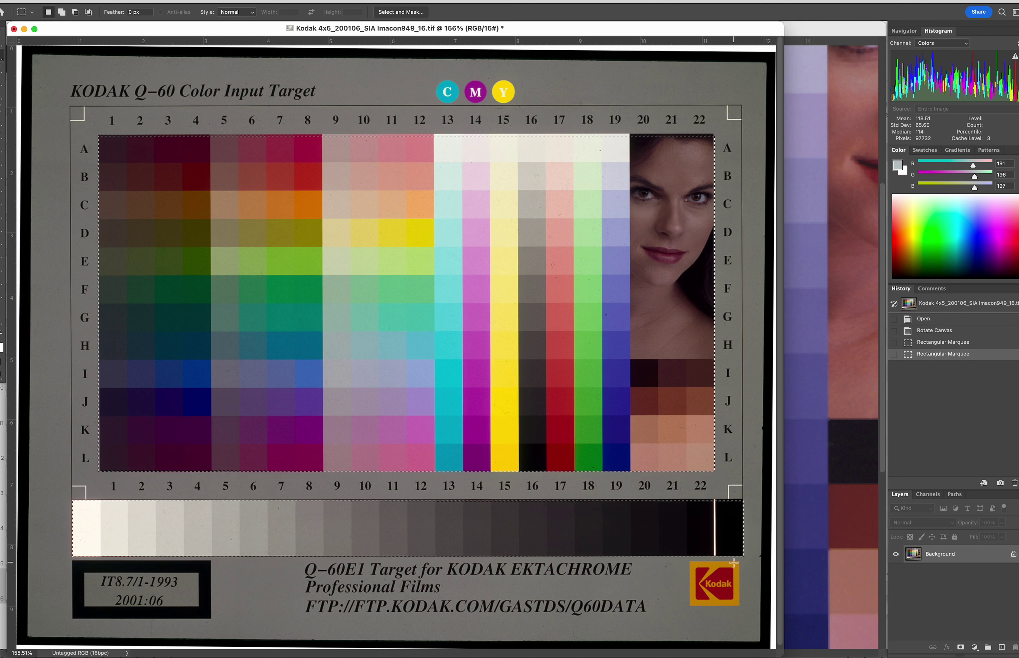
# Apply Dust & Scratches with a radius of 2 pixels and a threshold of 4 levels to the selected patches
pyautogui.press('super+equal')
pyautogui.press('super+equal')
pyautogui.press('super+equal')
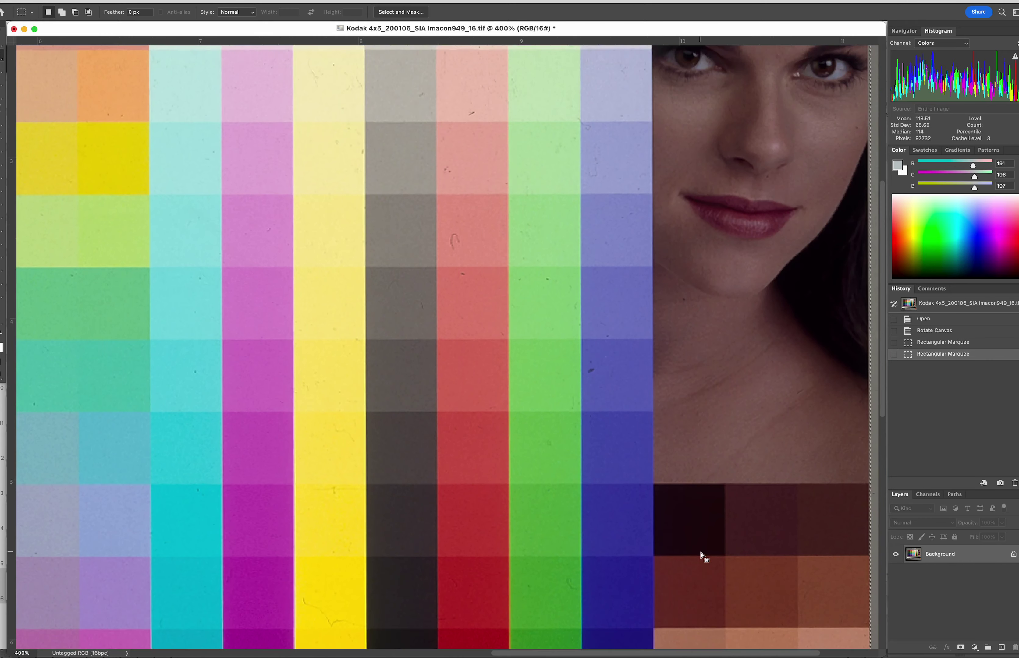
pyautogui.scroll(3, 702, 556)
pyautogui.click(219, 0)
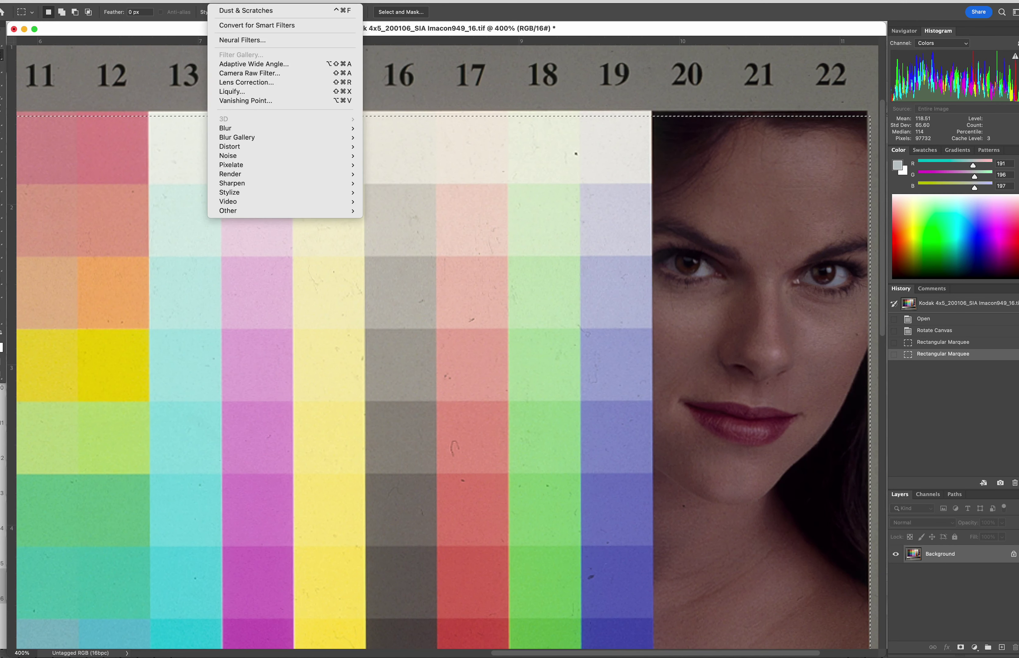
pyautogui.moveTo(261, 156)
pyautogui.click(404, 173)
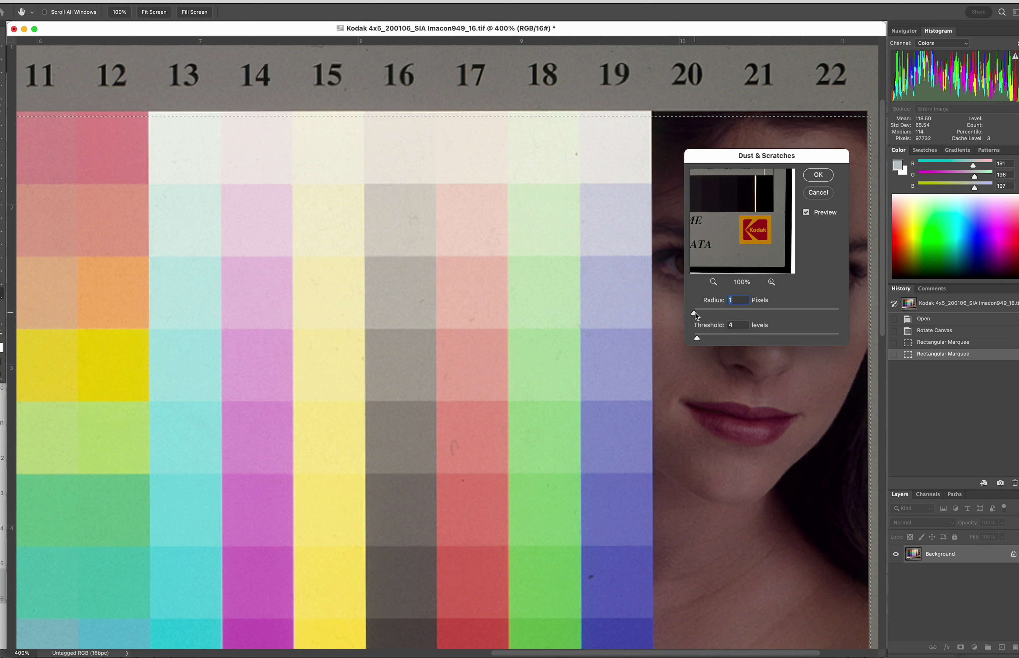
pyautogui.moveTo(695, 314); pyautogui.dragTo(696, 315)
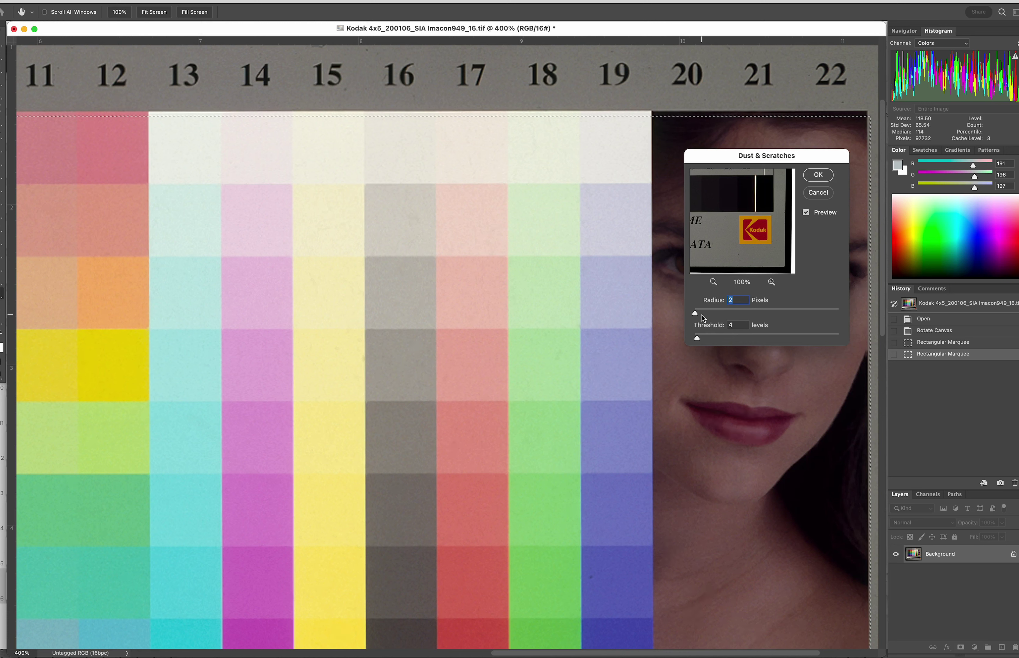
pyautogui.click(818, 176)
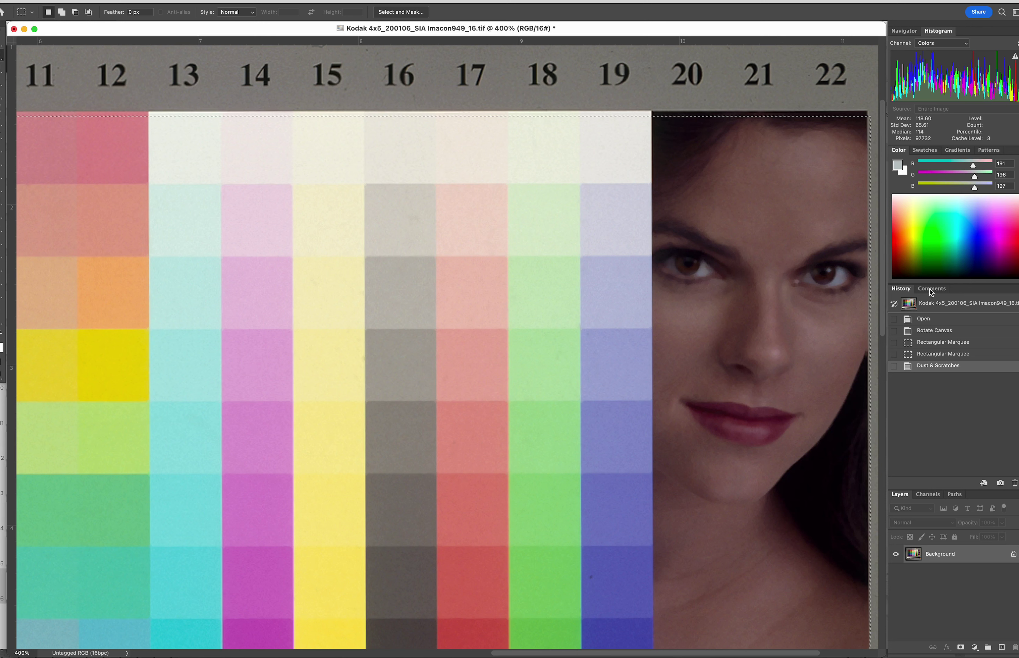
# Return the Kodak 4x5 scan to its opened state in the history
pyautogui.click(945, 320)
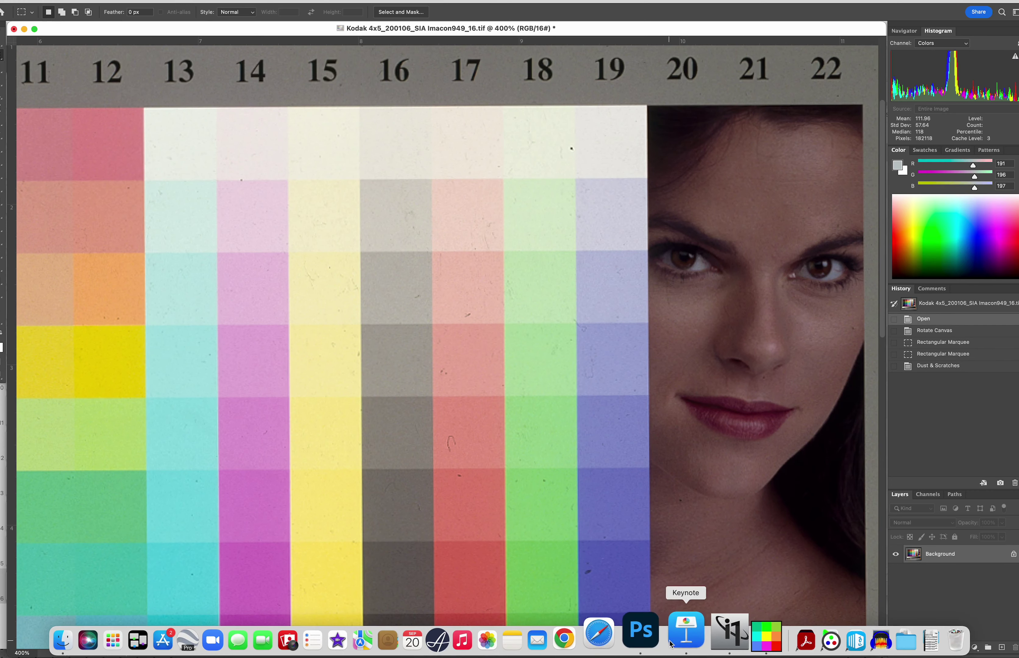
# Switch to i1Profiler, enlarge its window and narrow the workflow selector
pyautogui.click(699, 654)
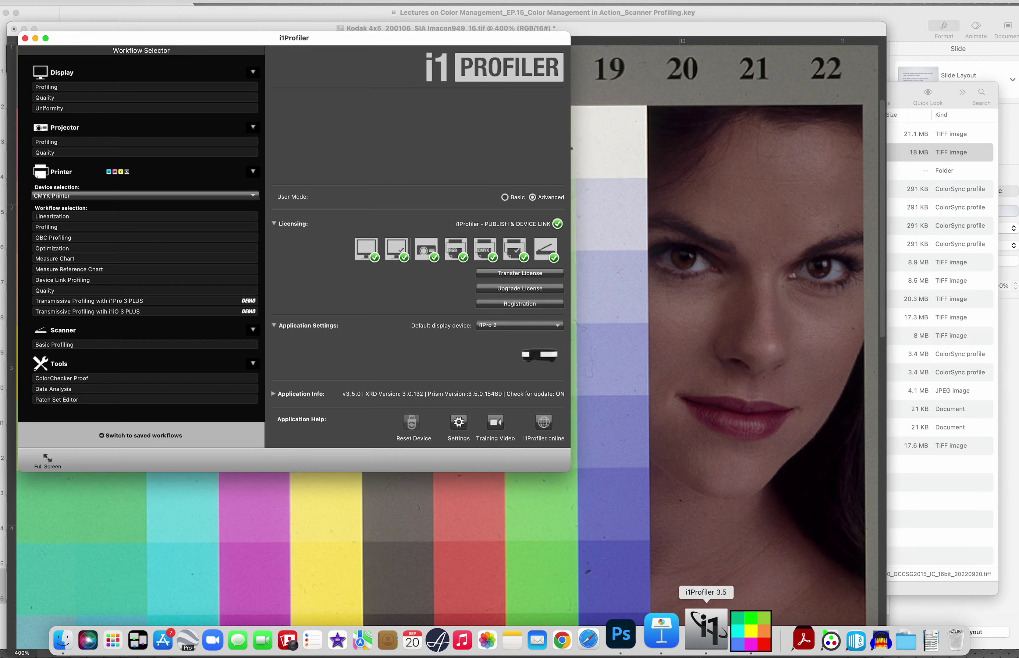
pyautogui.doubleClick(564, 465)
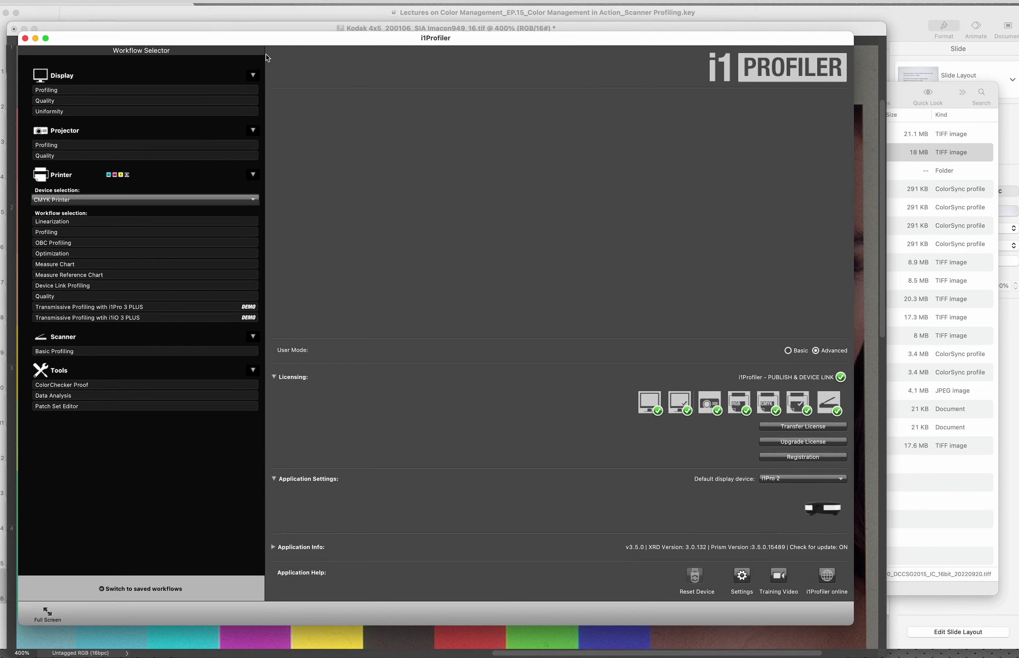
pyautogui.moveTo(266, 57); pyautogui.dragTo(234, 57)
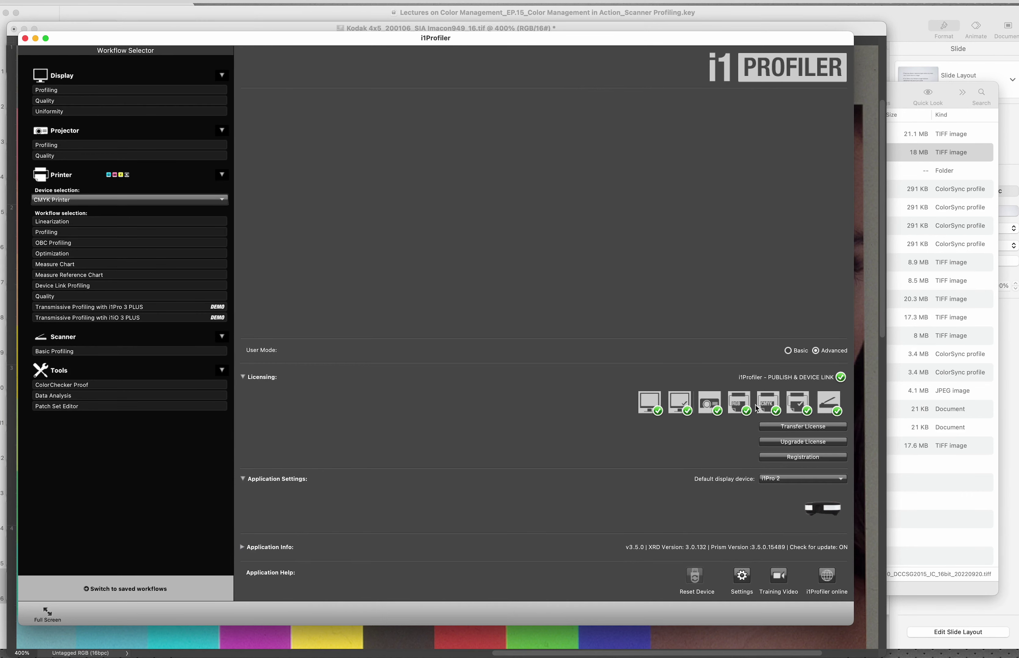
# Start the basic scanner profiling workflow with Kodak Transparency 4x5 as the target type
pyautogui.click(39, 355)
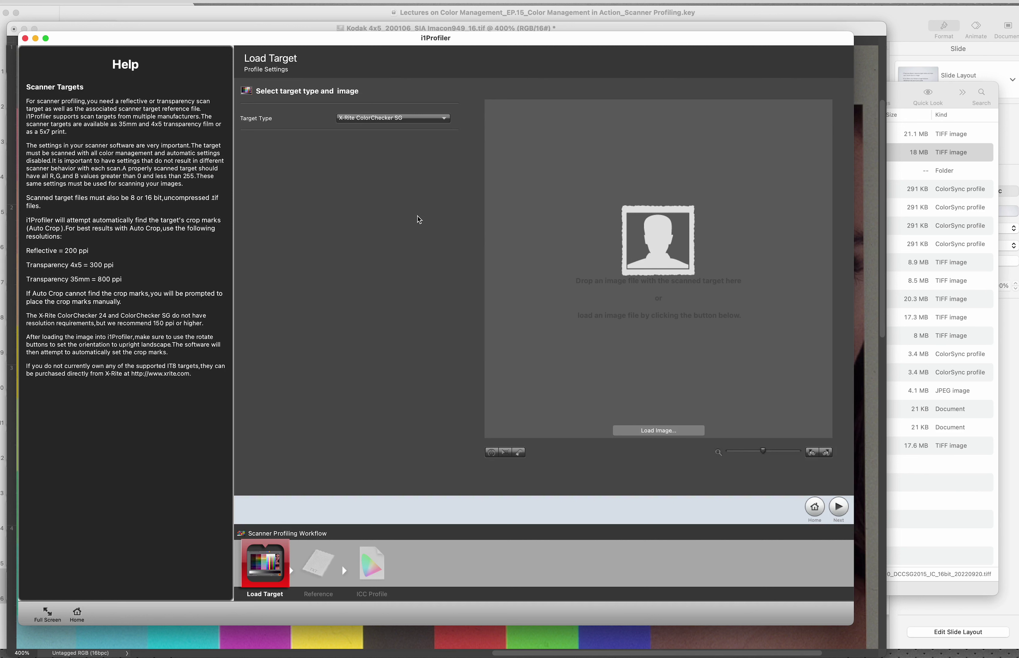
pyautogui.click(368, 118)
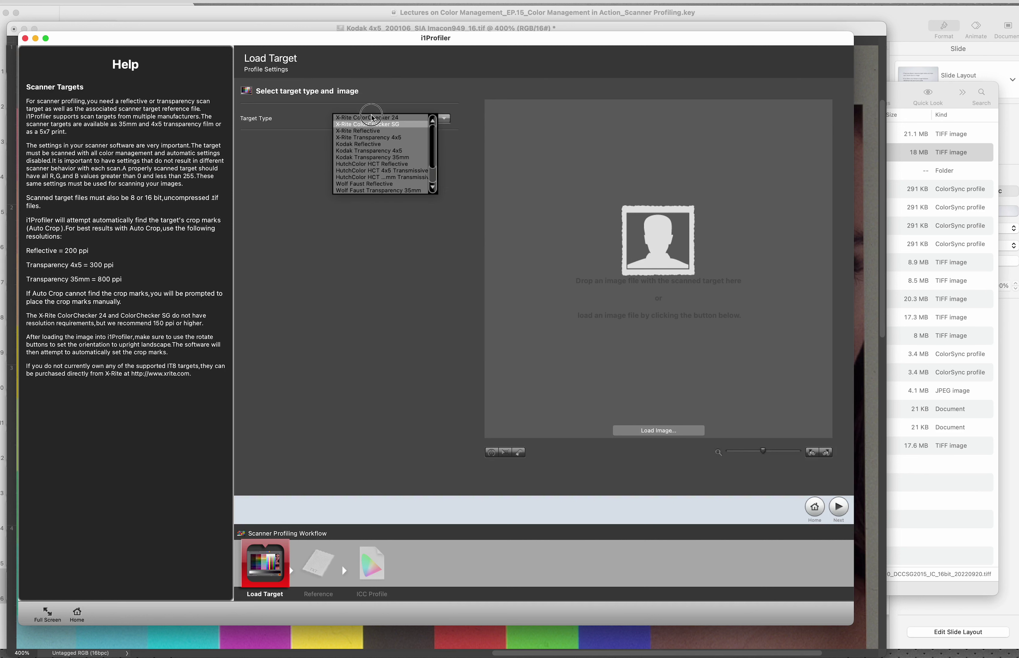
pyautogui.click(409, 152)
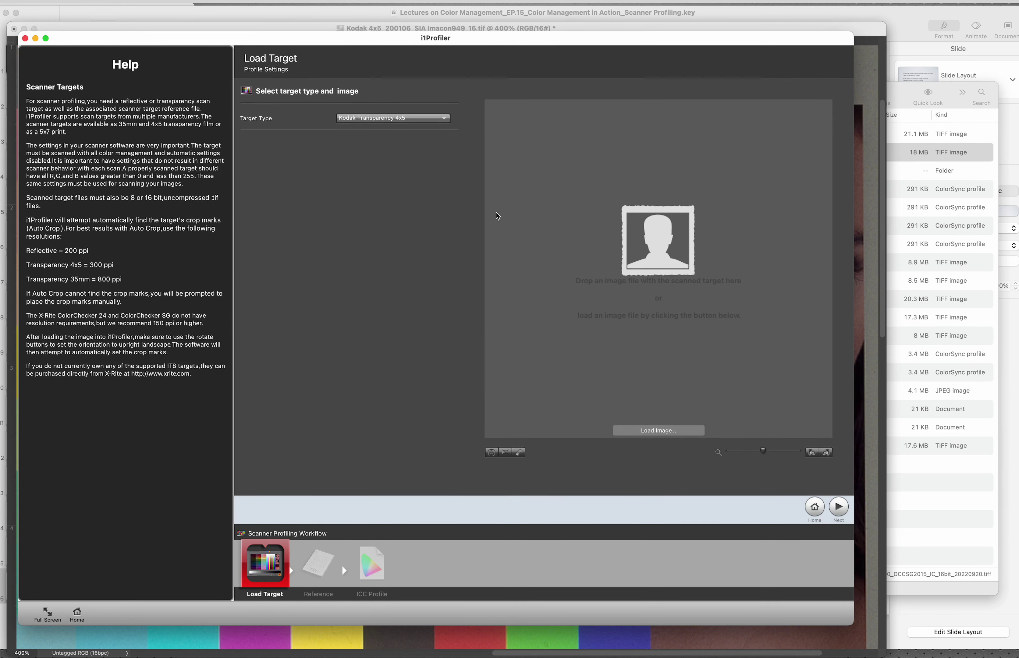
# Load the cropped, retouched 300 ppi Kodak 4x5_200106 Imacon949 scan from the scanner profiling resources folder and dismiss the crop message
pyautogui.click(941, 497)
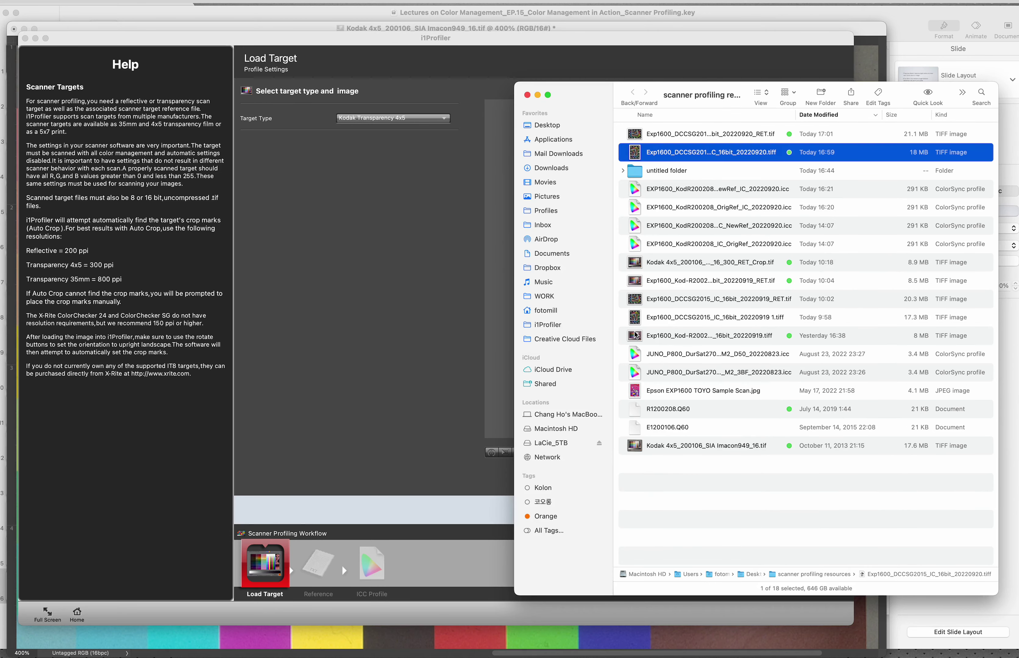
pyautogui.moveTo(638, 270); pyautogui.dragTo(465, 267)
pyautogui.click(451, 345)
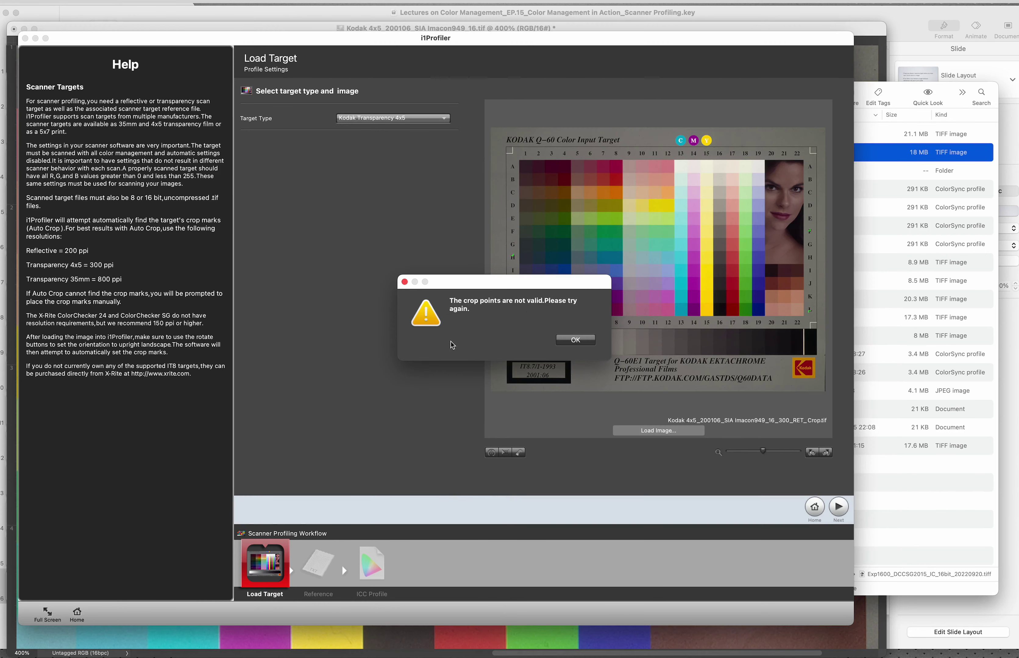
pyautogui.moveTo(584, 290); pyautogui.dragTo(427, 188)
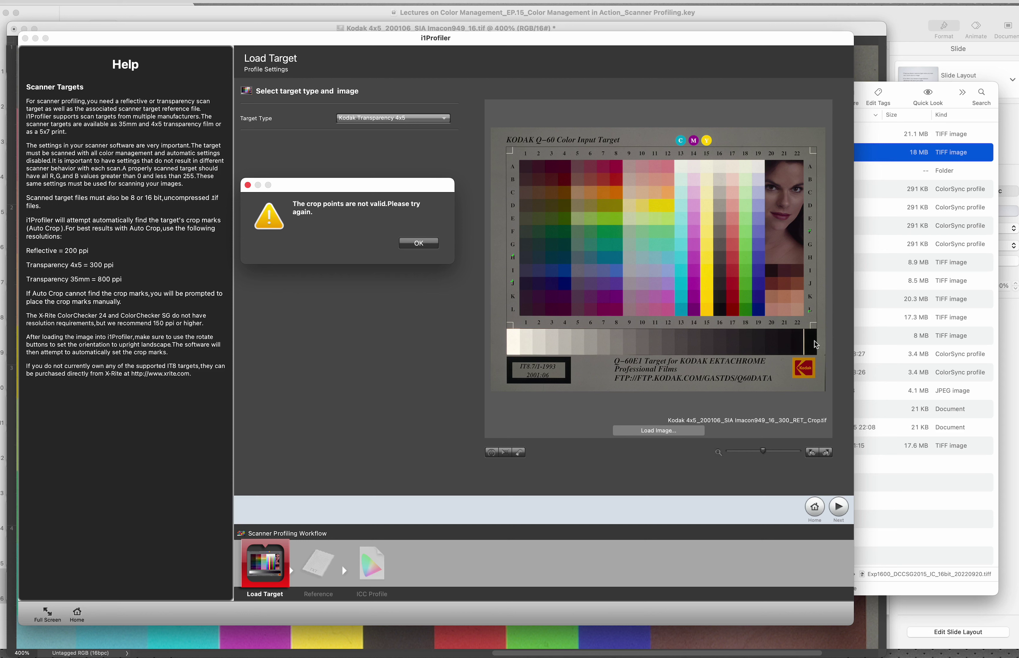
pyautogui.click(419, 243)
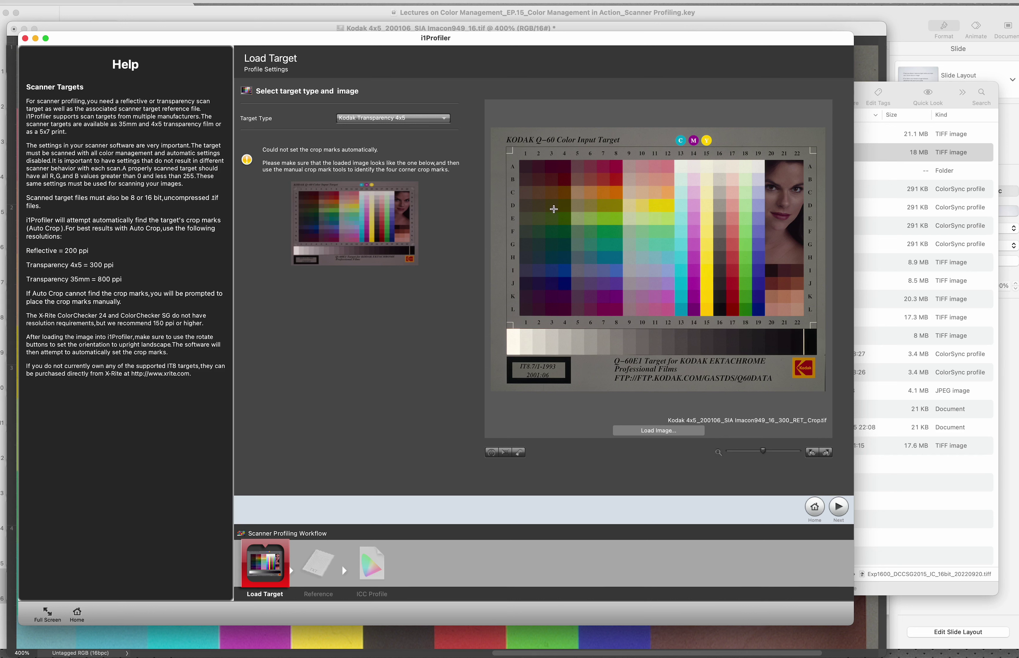
# Mark the four corner crop marks of the Kodak transparency target and accept the E1200106.Q60 reference file
pyautogui.click(513, 153)
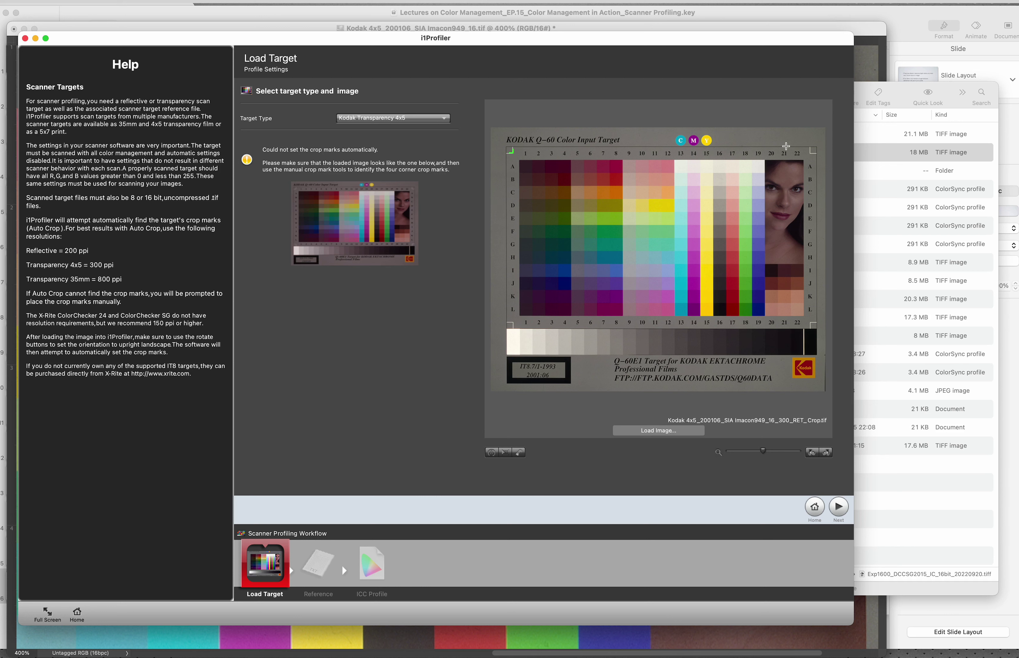
pyautogui.click(811, 153)
pyautogui.click(811, 323)
pyautogui.click(512, 324)
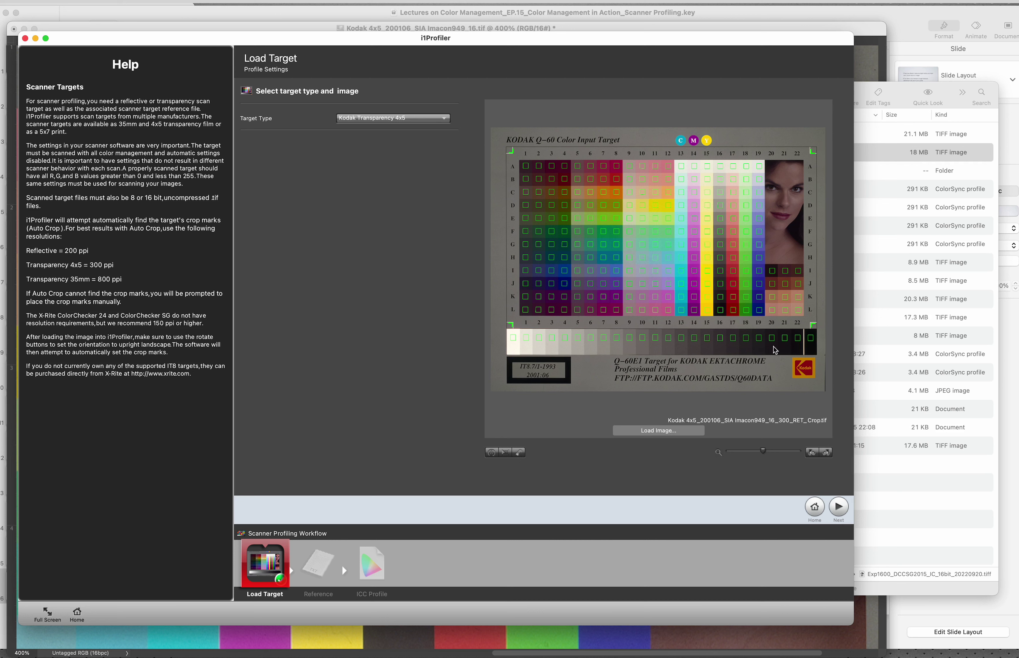
pyautogui.click(838, 507)
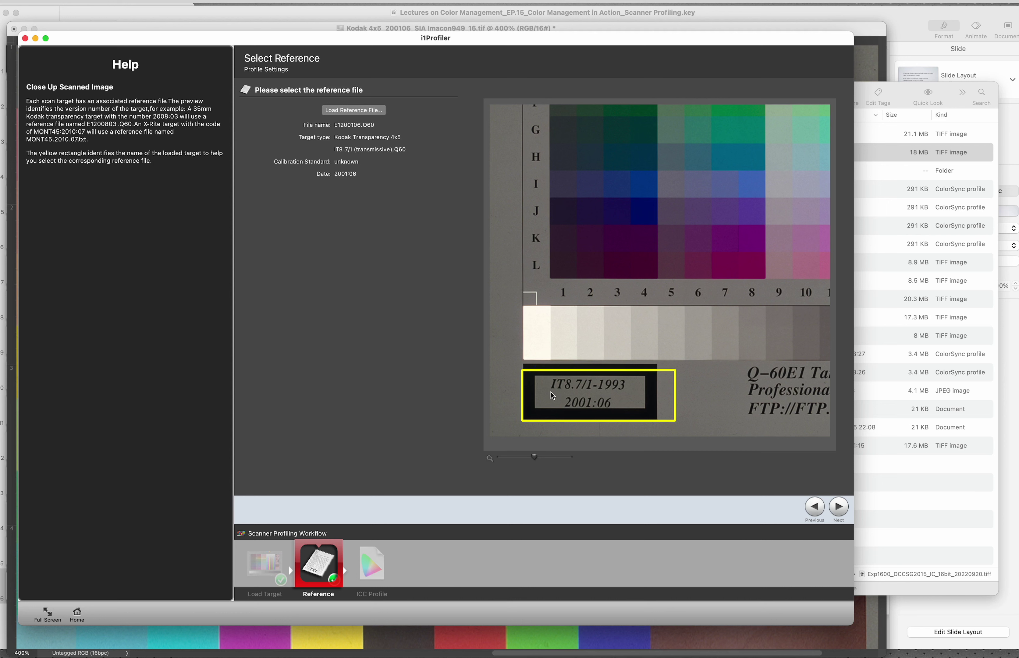
pyautogui.moveTo(378, 188)
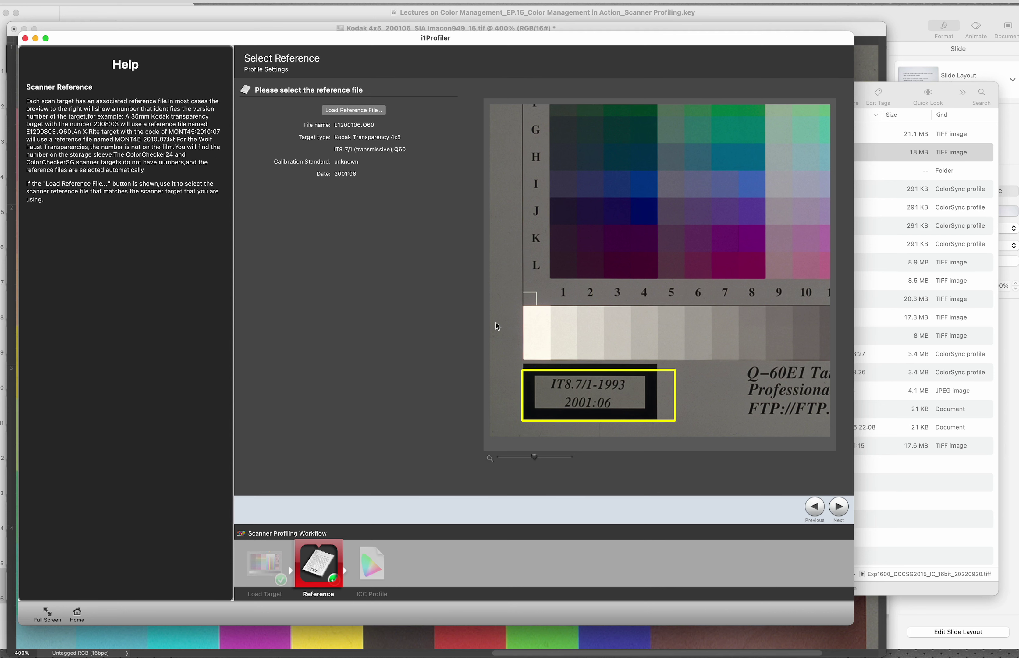
pyautogui.click(838, 507)
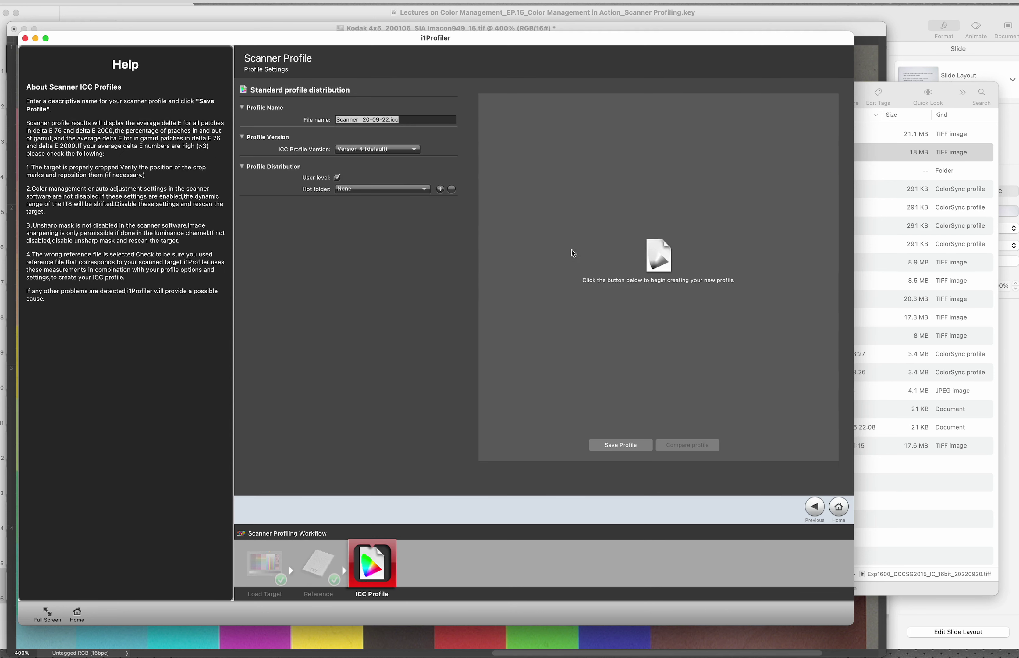
# Name the scanner profile IMACON949_KodE200206_20220920 and save it as a Version 4 ICC profile
pyautogui.click(382, 119)
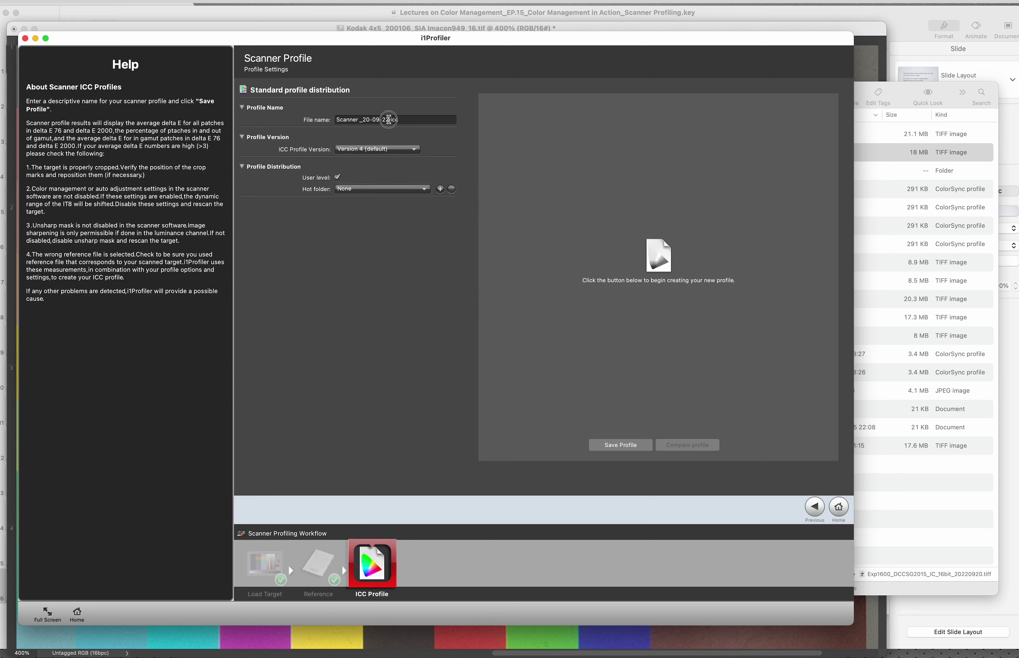
pyautogui.moveTo(388, 118); pyautogui.dragTo(316, 121)
pyautogui.write('IMACON949_KodE200206_20220920')
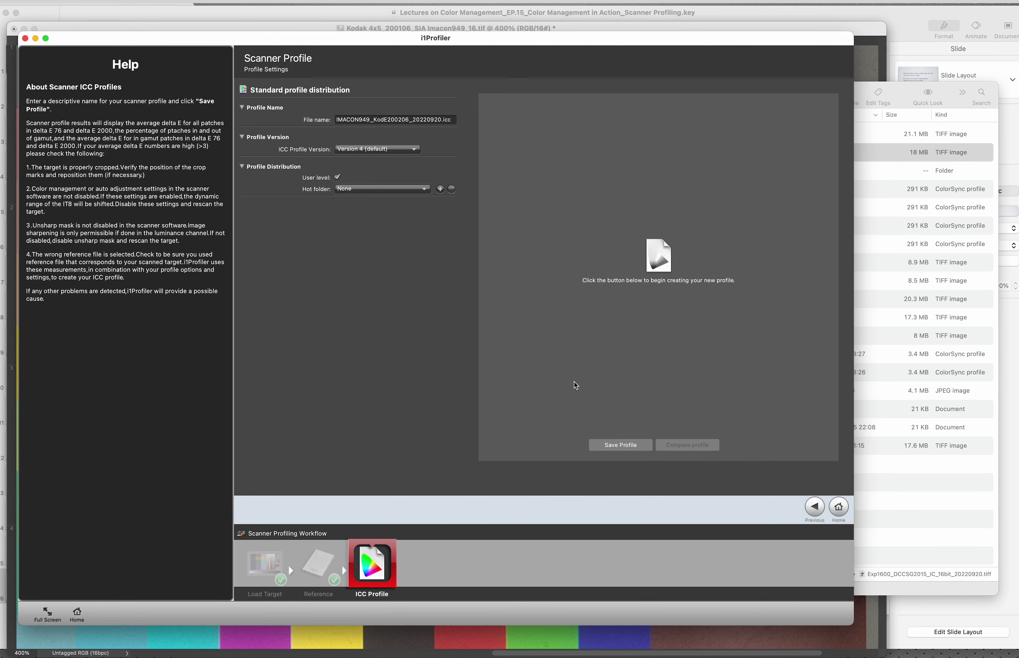
pyautogui.click(613, 452)
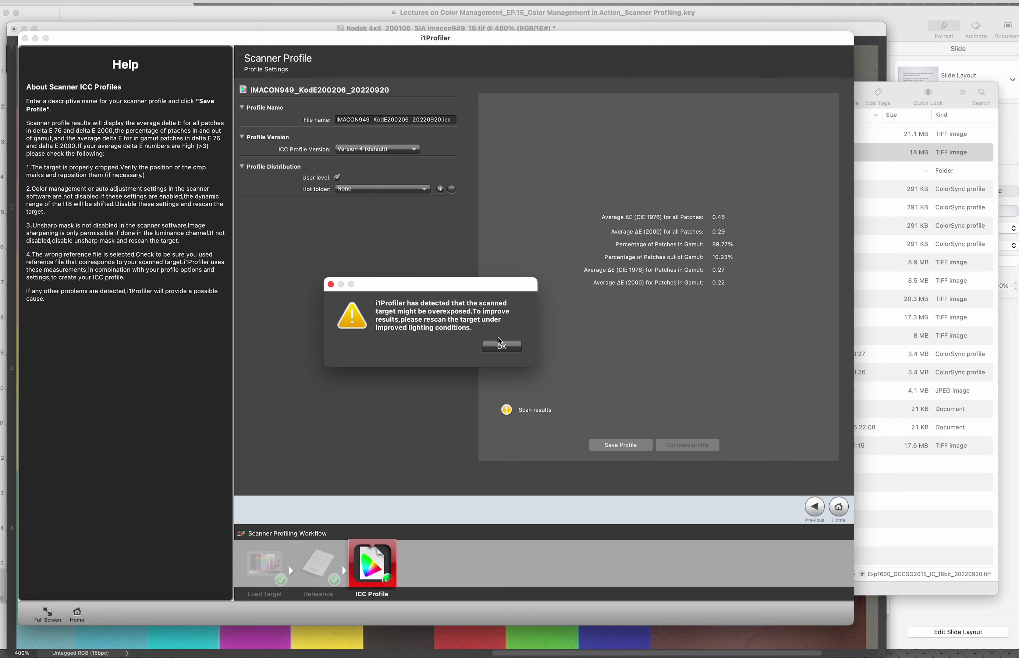
pyautogui.click(502, 346)
# Start a new basic scanner profiling workflow with Kodak Reflective as the target type
pyautogui.click(837, 508)
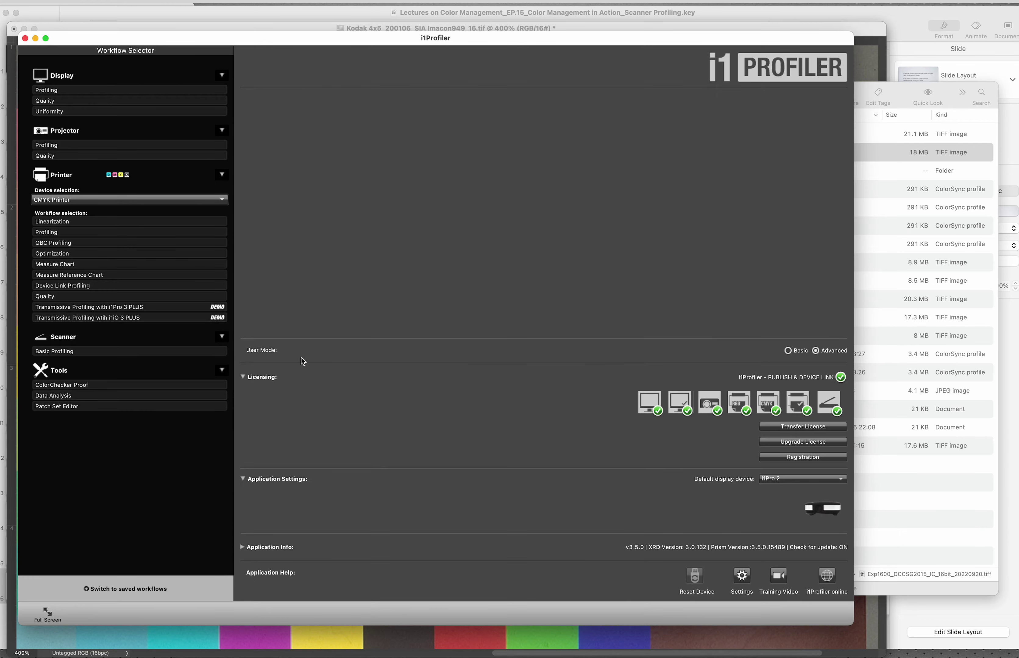
pyautogui.click(62, 351)
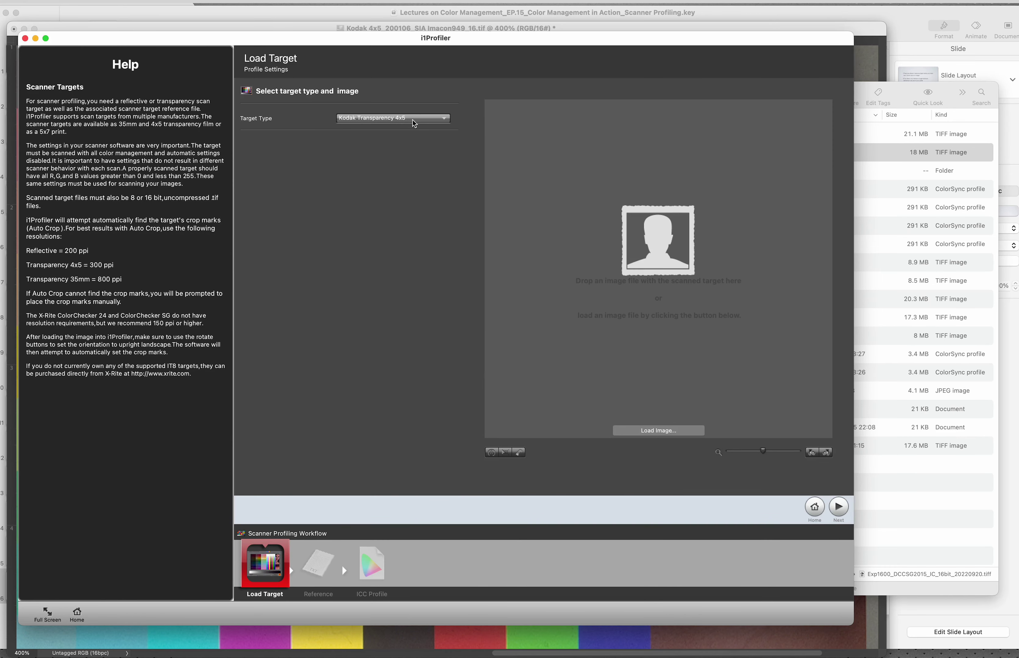
pyautogui.click(414, 124)
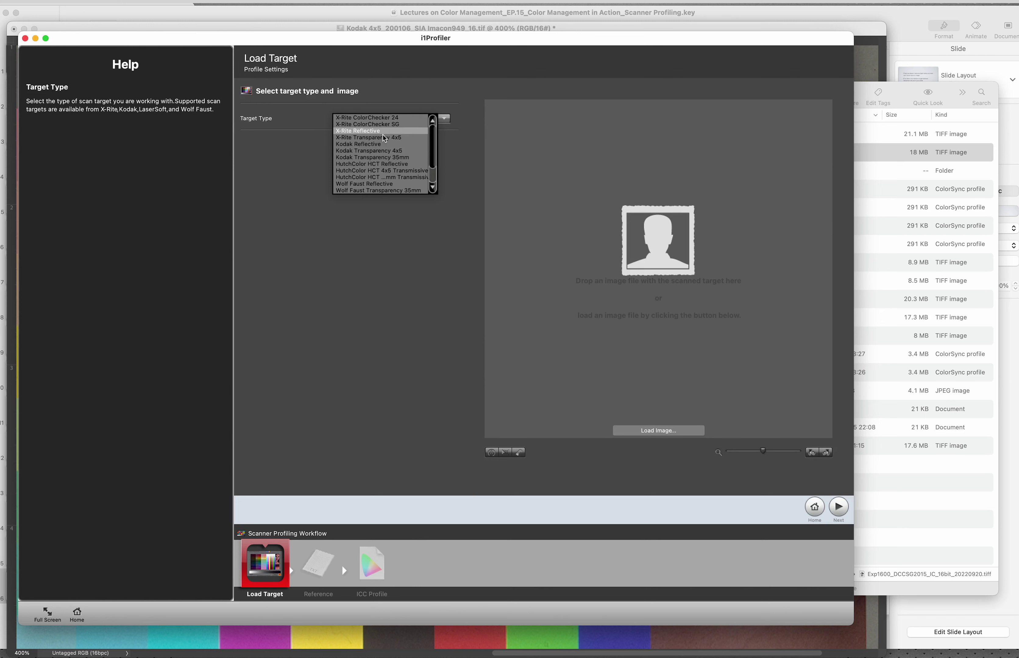
pyautogui.click(368, 146)
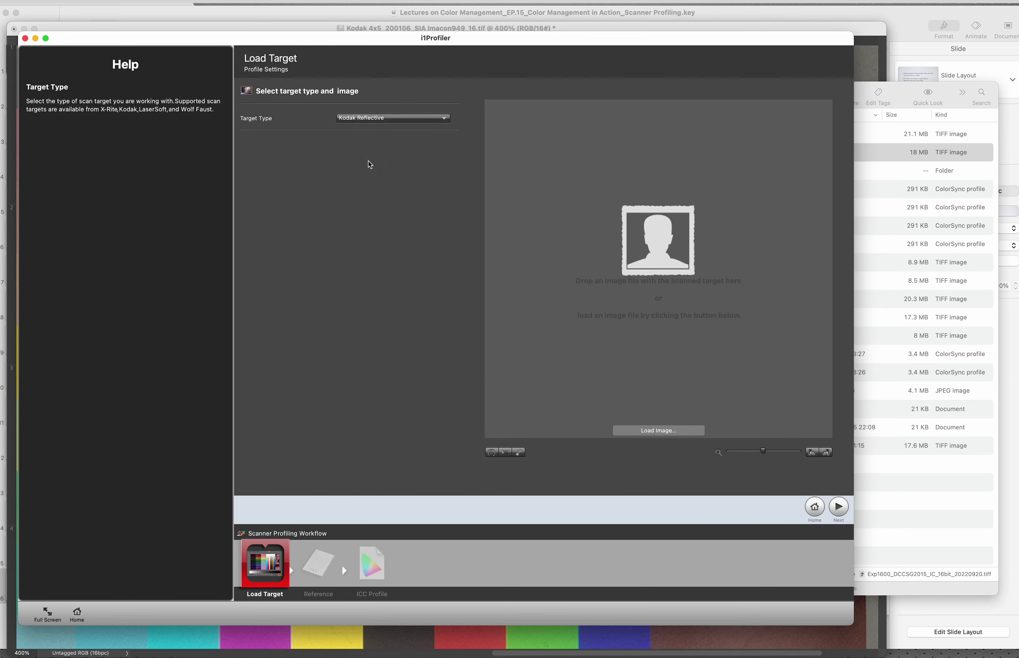
# Load the retouched Exp1600_Kod-R200208_IC_16bit_20220919_RET.tif scan from the resources folder into the profiling workflow
pyautogui.click(910, 511)
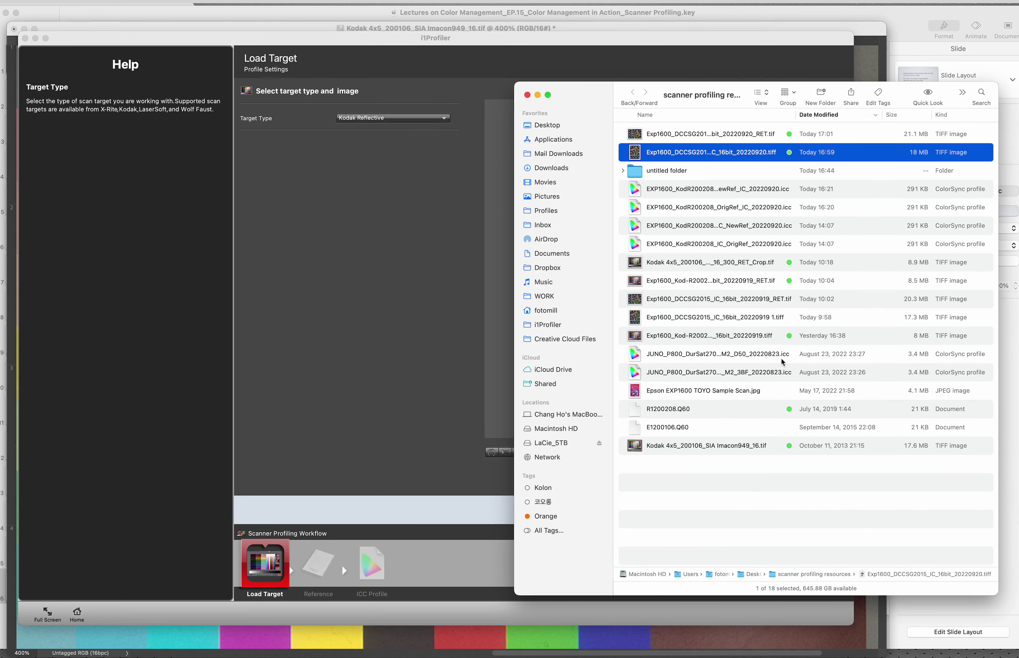
pyautogui.moveTo(623, 94); pyautogui.dragTo(726, 97)
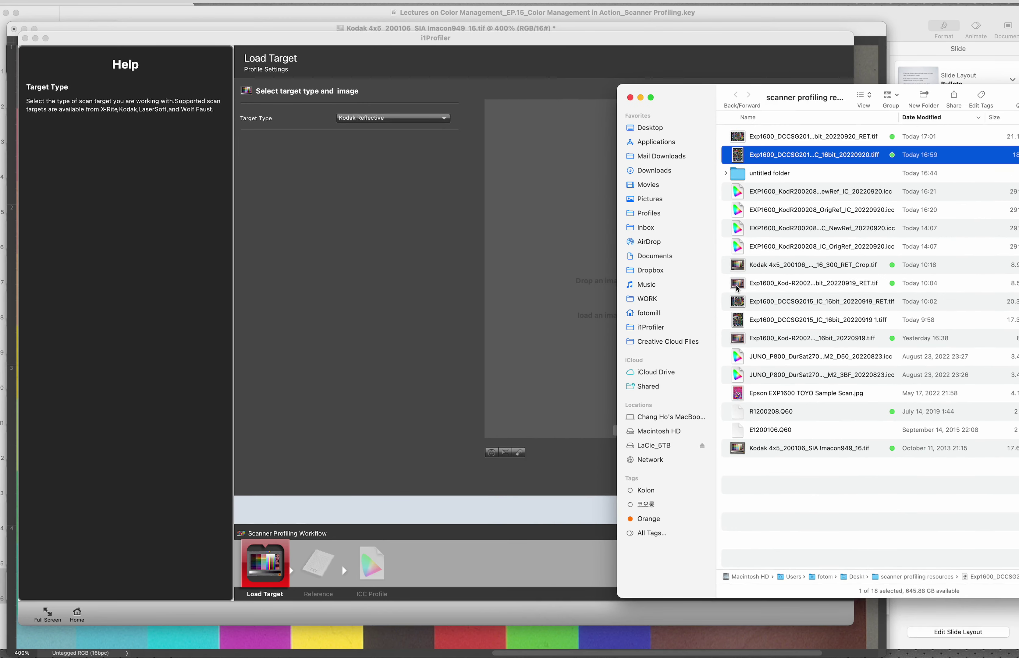
pyautogui.moveTo(736, 291); pyautogui.dragTo(373, 295)
pyautogui.click(373, 294)
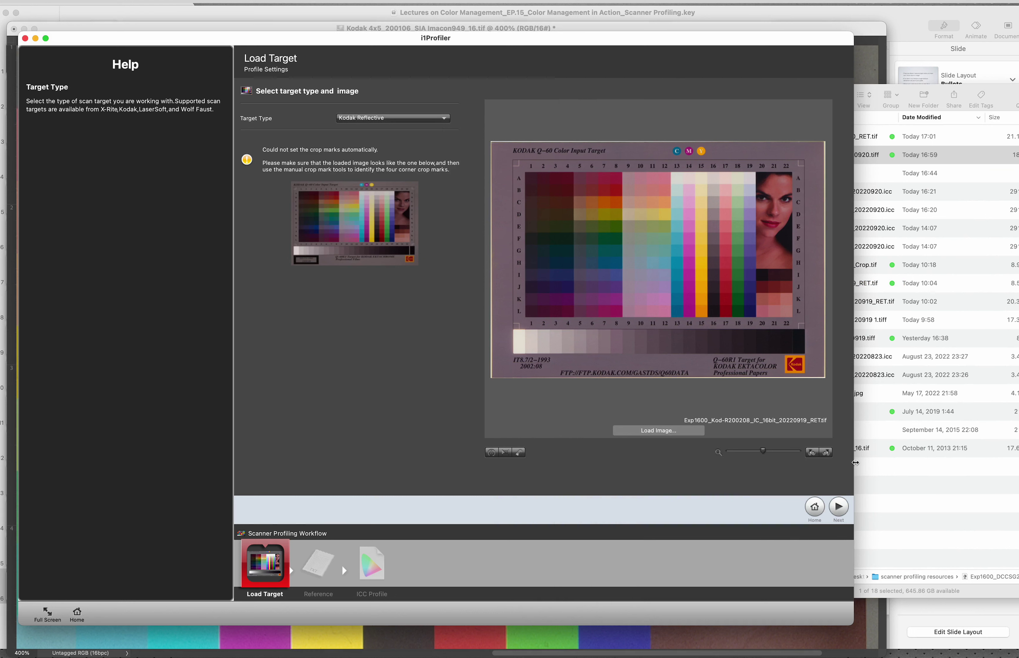
# Narrow the help pane, mark the reflective target's four corner crop marks, and accept the R1200208.Q60 reference file
pyautogui.click(202, 73)
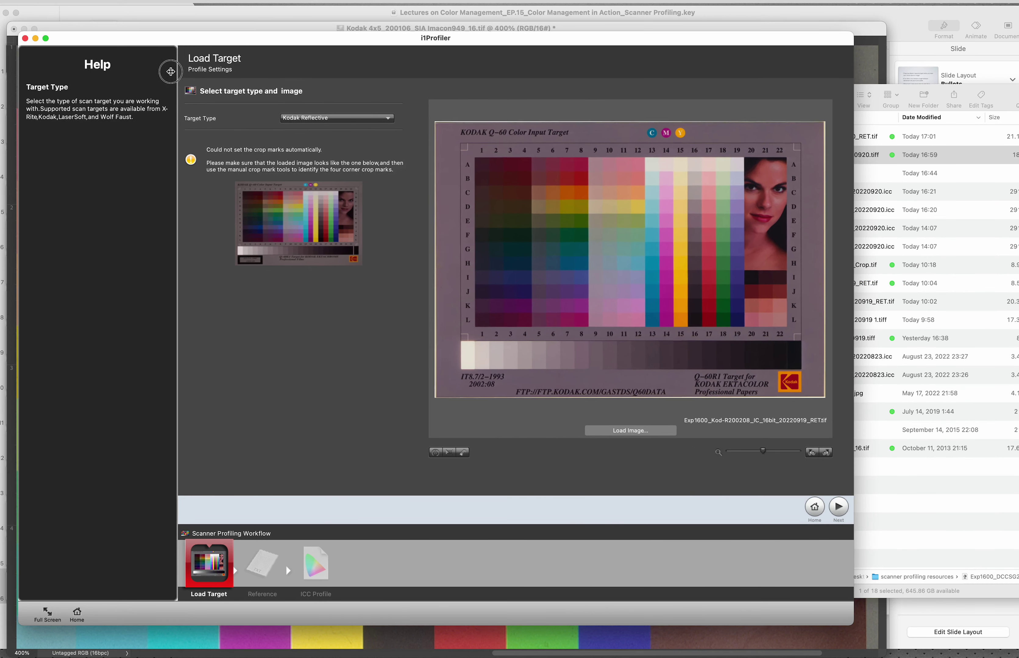
pyautogui.click(459, 148)
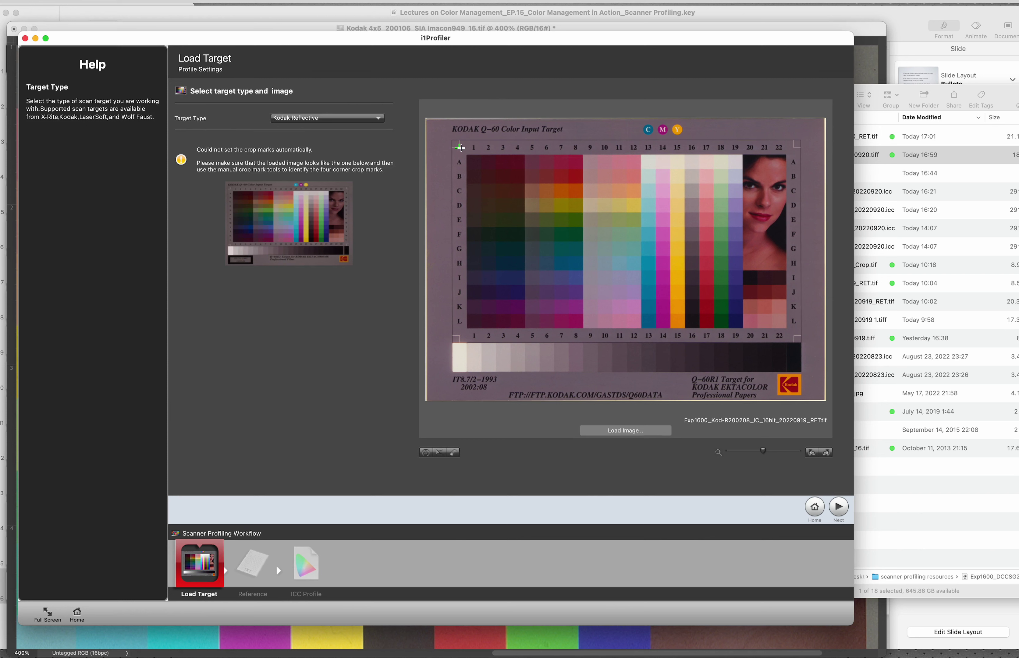
pyautogui.click(794, 148)
pyautogui.click(794, 337)
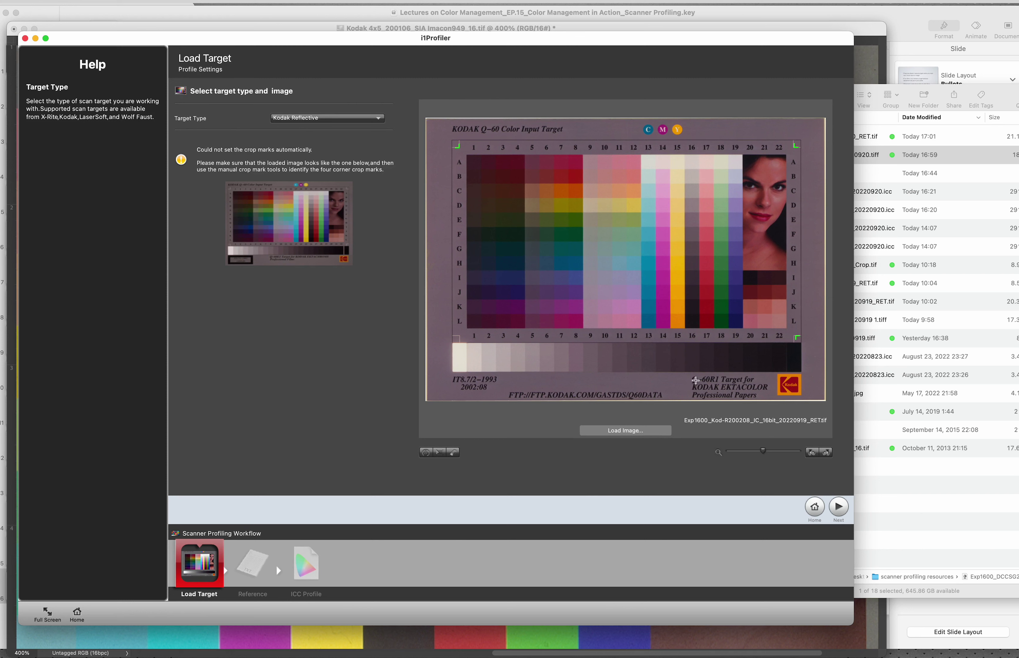
pyautogui.click(460, 337)
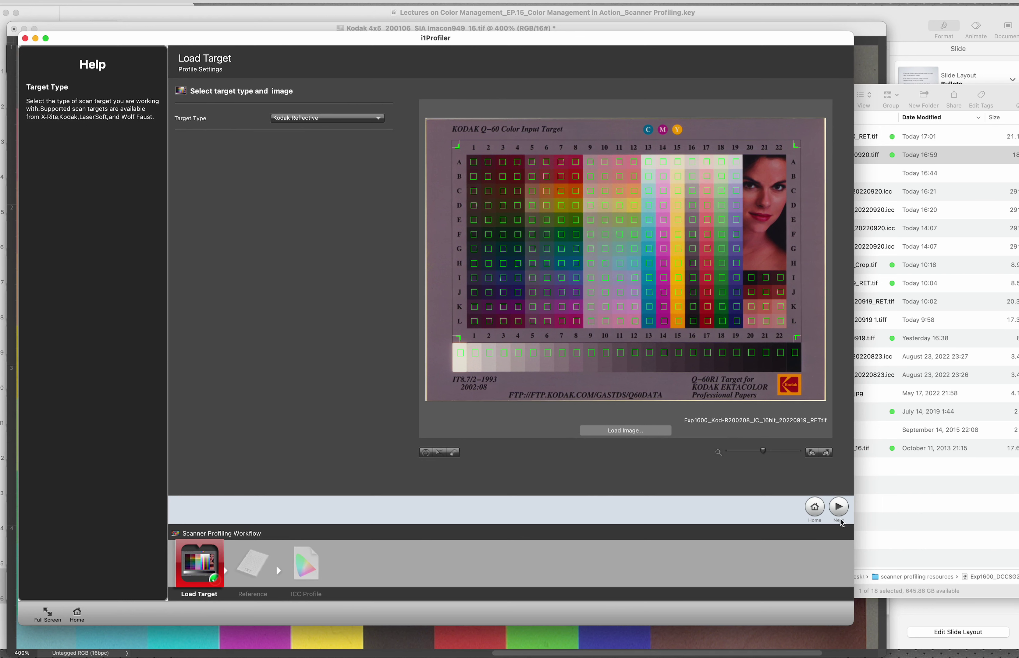
pyautogui.click(838, 509)
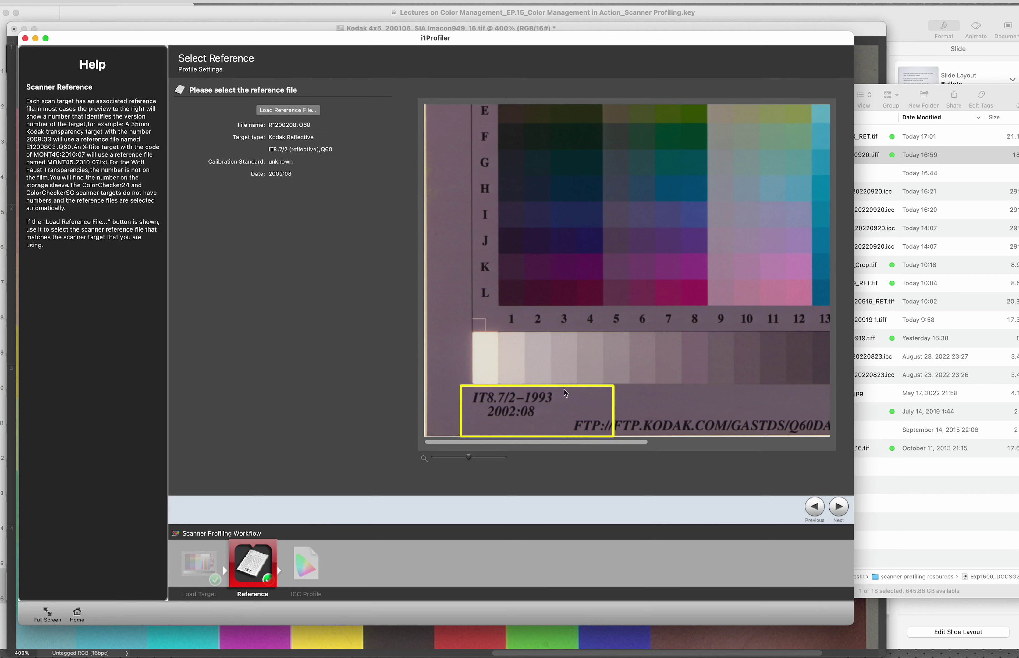
pyautogui.click(838, 508)
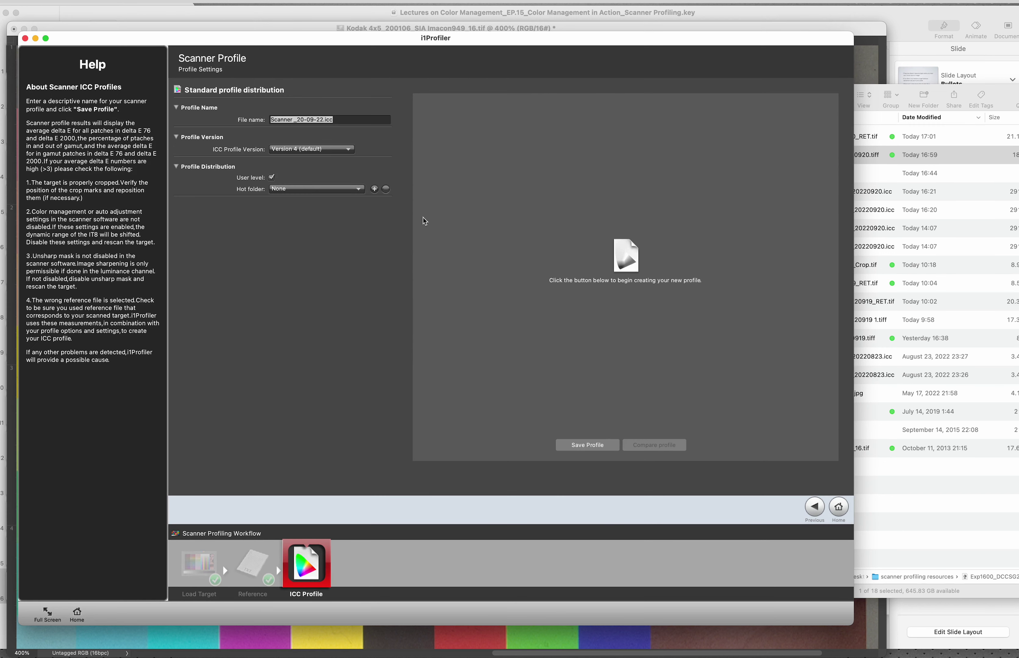
# Name the scanner profile EXP1600_KodR200208_OrigRef_IC_20220920 and save it as a Version 4 ICC profile
pyautogui.click(311, 119)
pyautogui.click(321, 119)
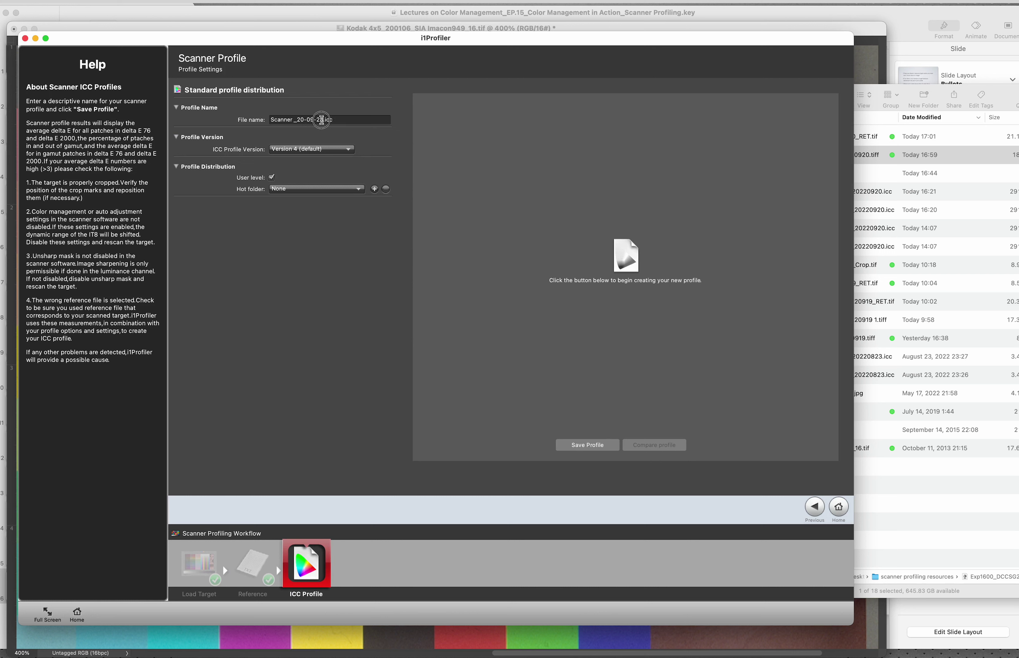
pyautogui.moveTo(321, 120); pyautogui.dragTo(248, 122)
pyautogui.write('EX')
pyautogui.write('P1')
pyautogui.write('600')
pyautogui.write('_Kod')
pyautogui.write('R')
pyautogui.write('20020')
pyautogui.write('8_')
pyautogui.write('Orig')
pyautogui.write('Ref')
pyautogui.write('_')
pyautogui.write('IC')
pyautogui.write('_202')
pyautogui.write('20920')
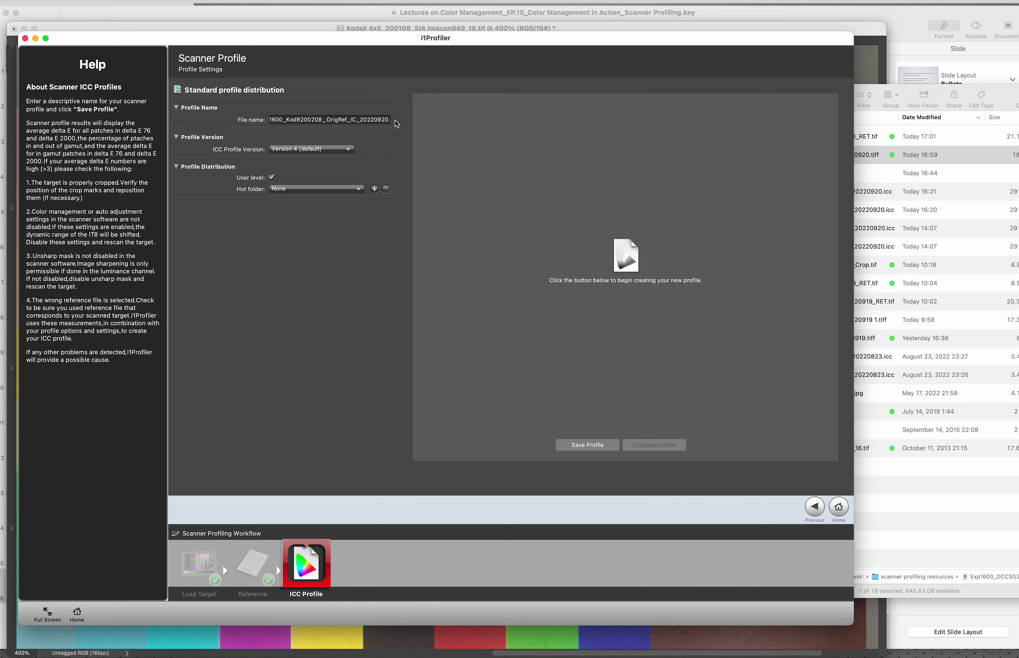
pyautogui.moveTo(387, 120); pyautogui.dragTo(225, 120)
pyautogui.click(588, 445)
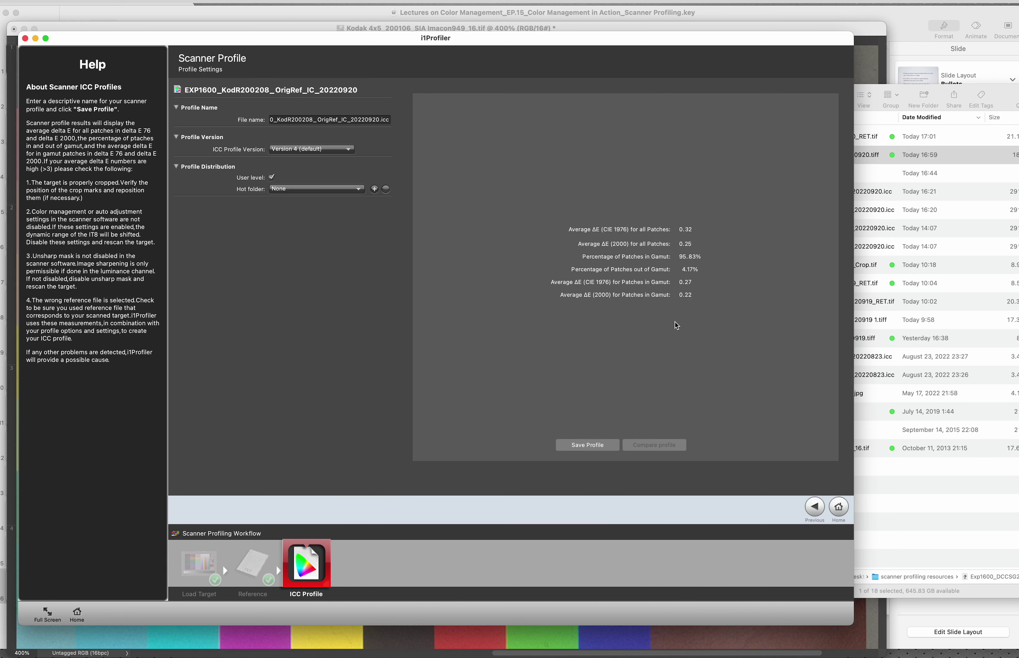
# Start another basic scanner profiling run and load Exp1600_Kod-R200208_IC_16bit_20220919_RET.tif again with the Kodak Reflective target type
pyautogui.click(839, 509)
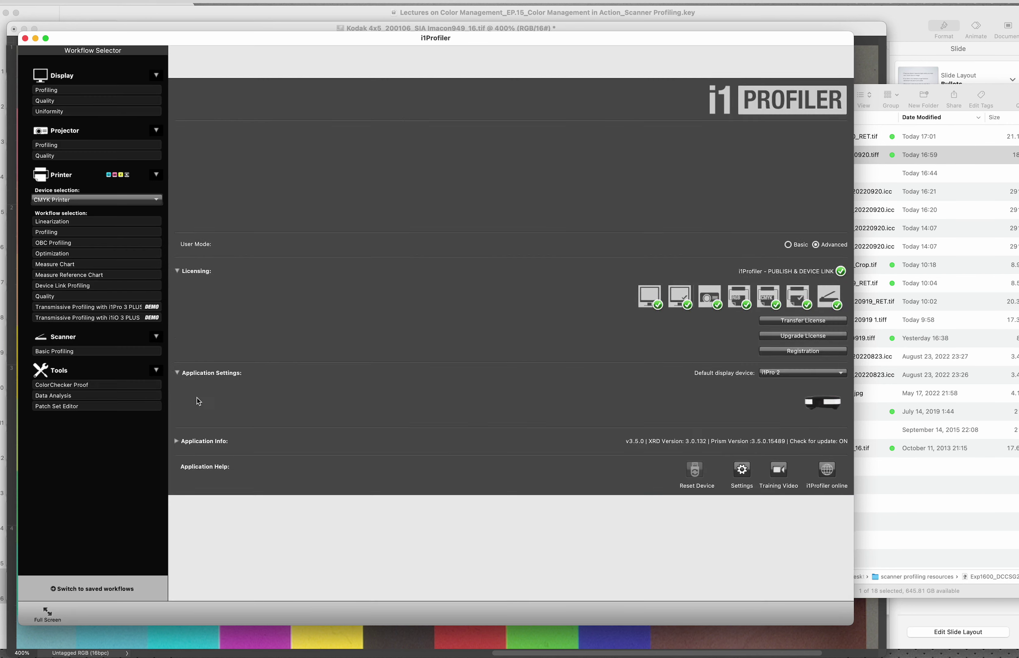
pyautogui.click(71, 355)
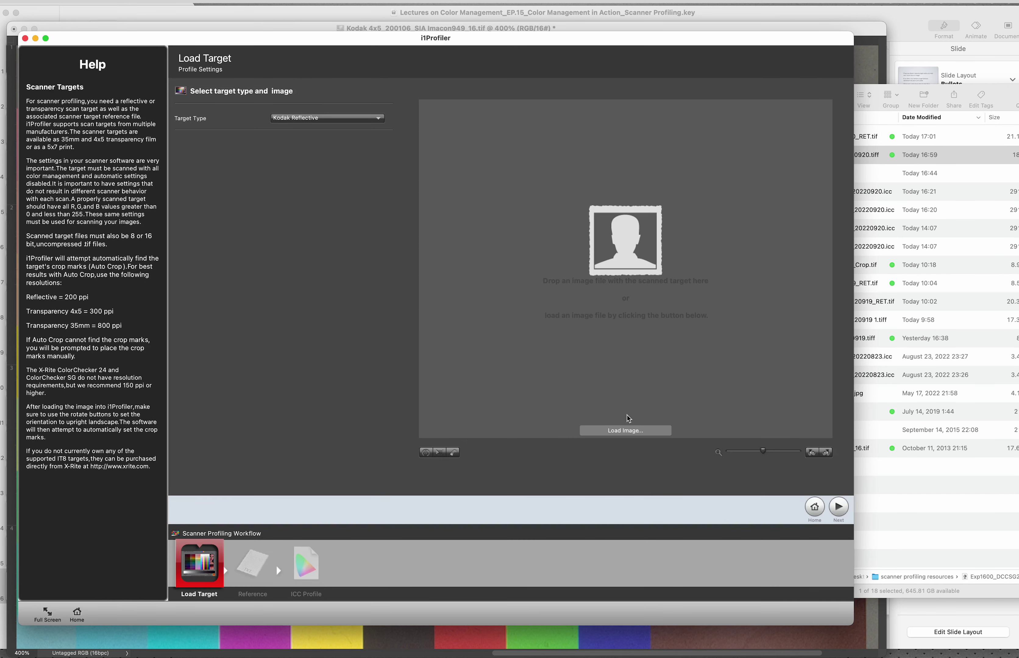
pyautogui.click(926, 509)
pyautogui.moveTo(736, 285); pyautogui.dragTo(487, 336)
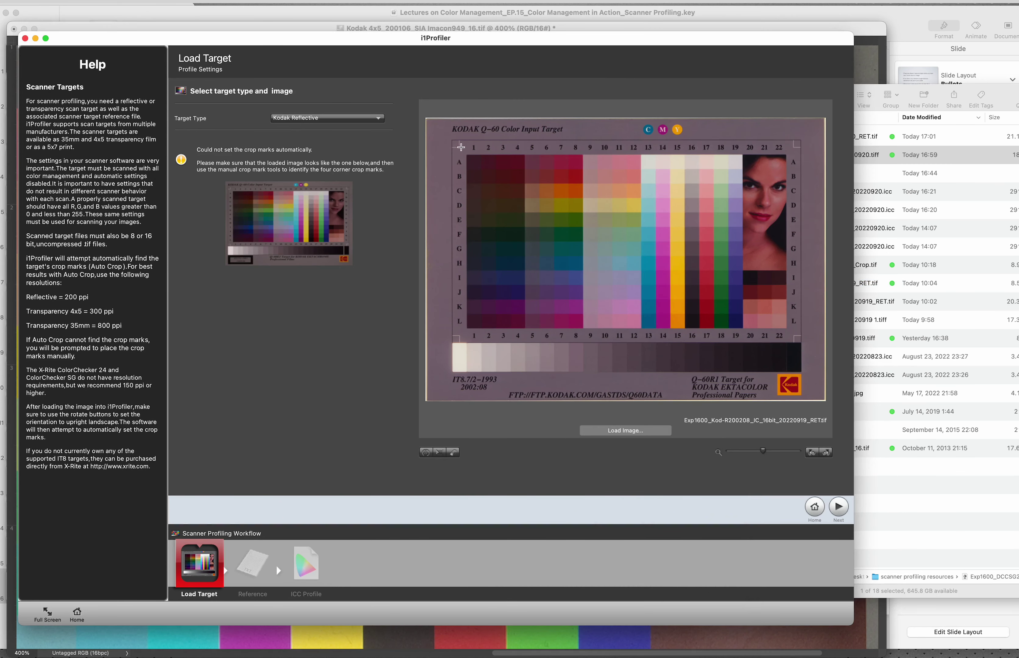
# Mark the four corner crop marks on the Kodak reflective target and continue to the reference file selection
pyautogui.click(459, 146)
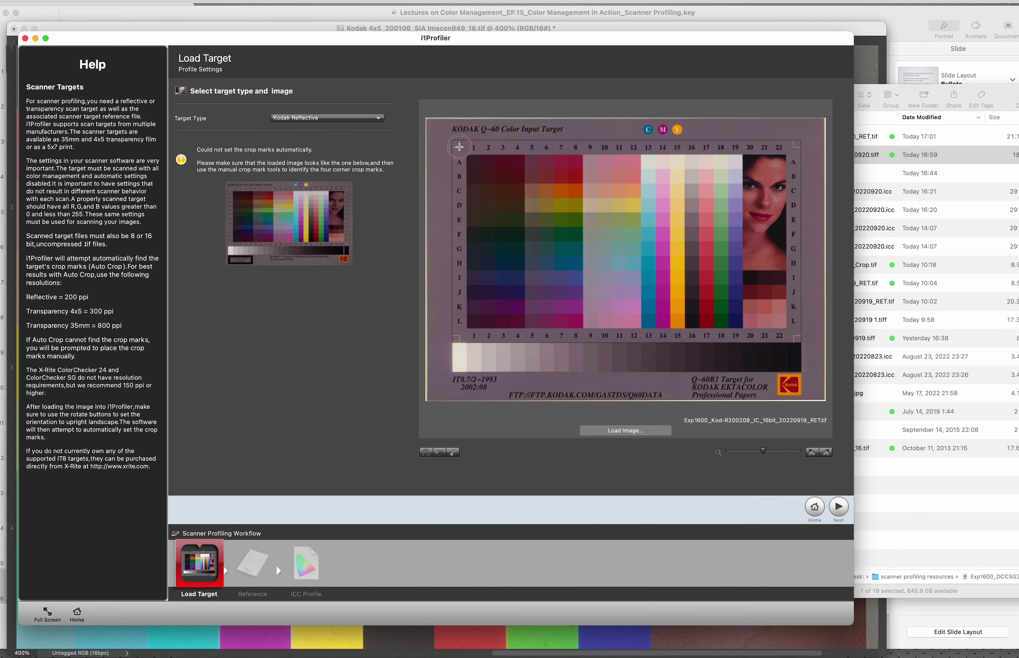
pyautogui.click(795, 146)
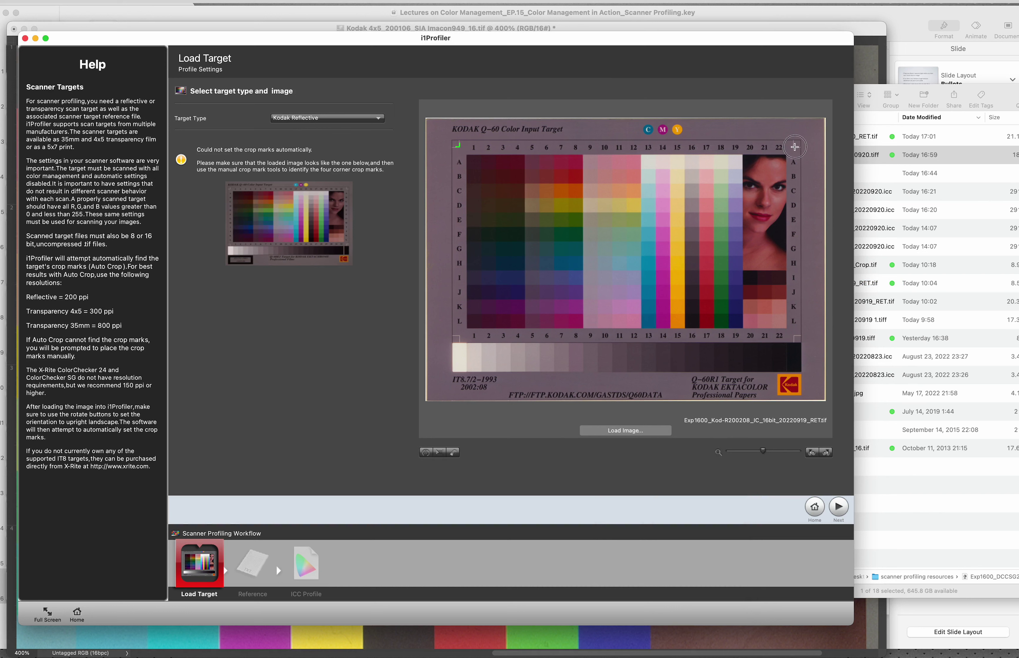
pyautogui.click(794, 336)
pyautogui.click(460, 336)
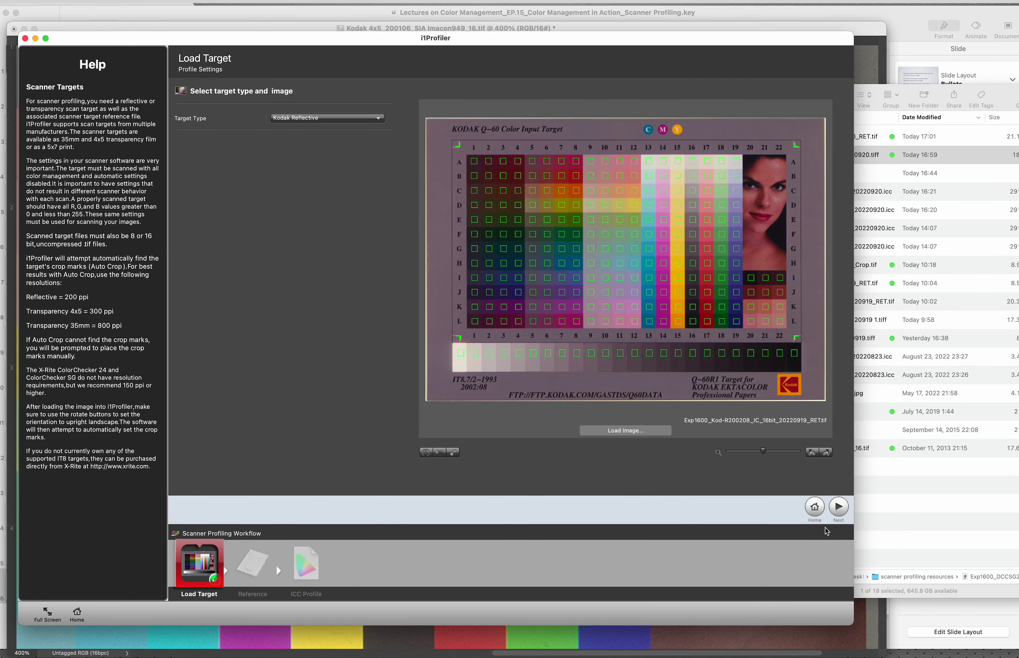
pyautogui.click(838, 507)
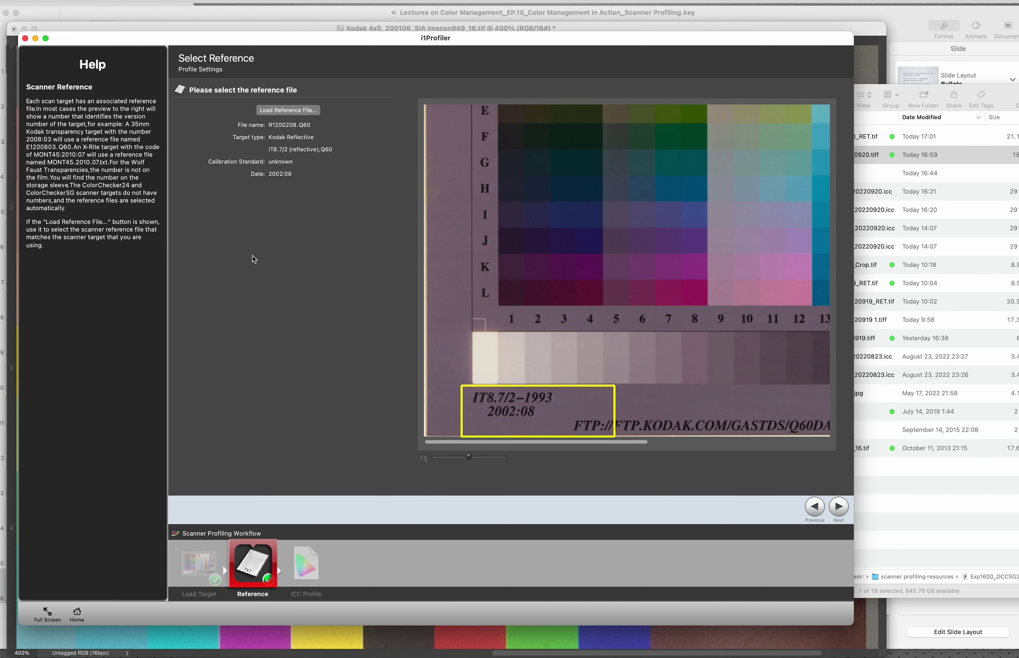
# Load R1200208.Q60 from the scanner profiling resources folder as the reference file and continue to the ICC profile settings
pyautogui.click(298, 110)
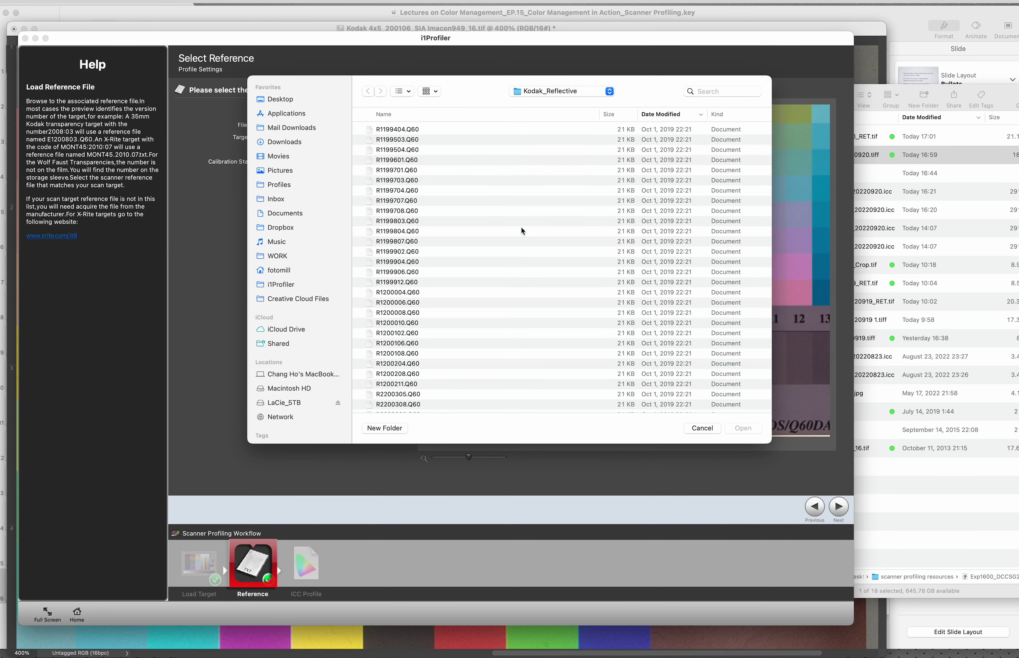
pyautogui.click(604, 92)
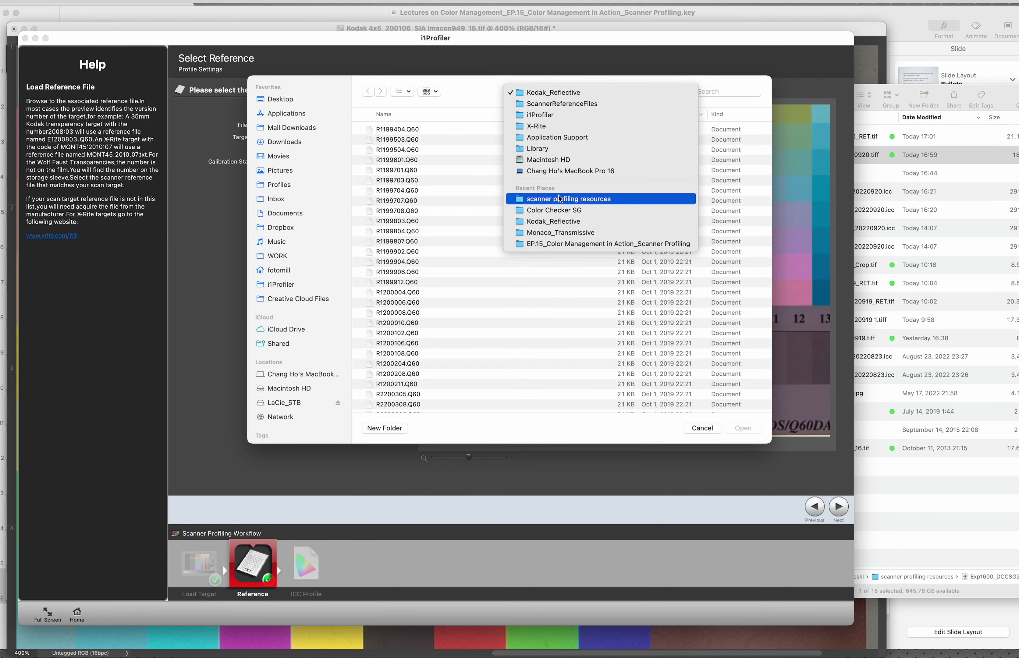
pyautogui.click(571, 201)
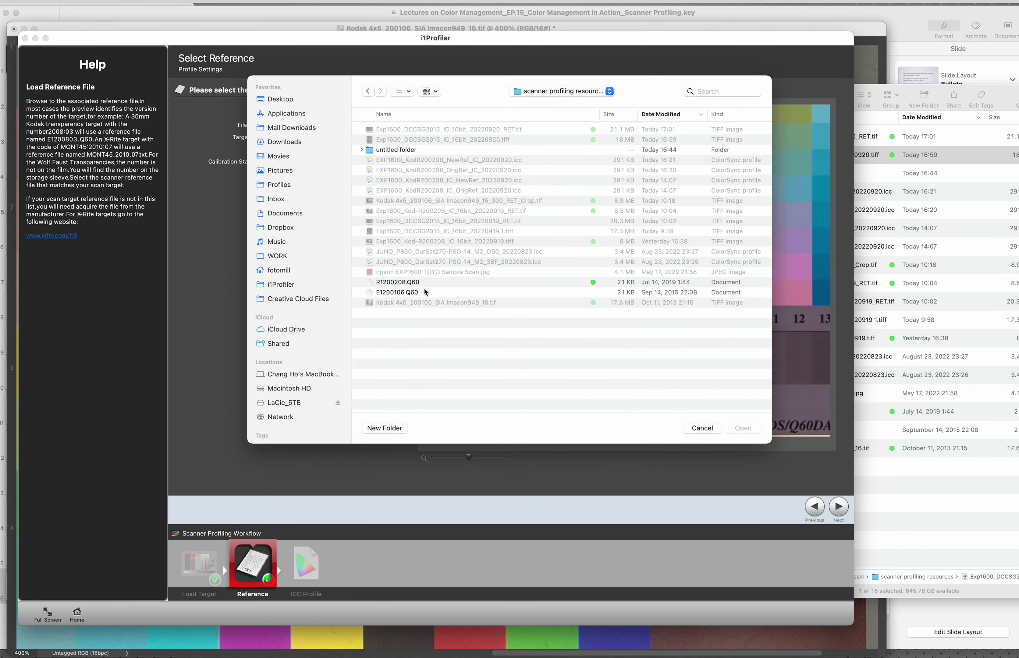
pyautogui.click(393, 282)
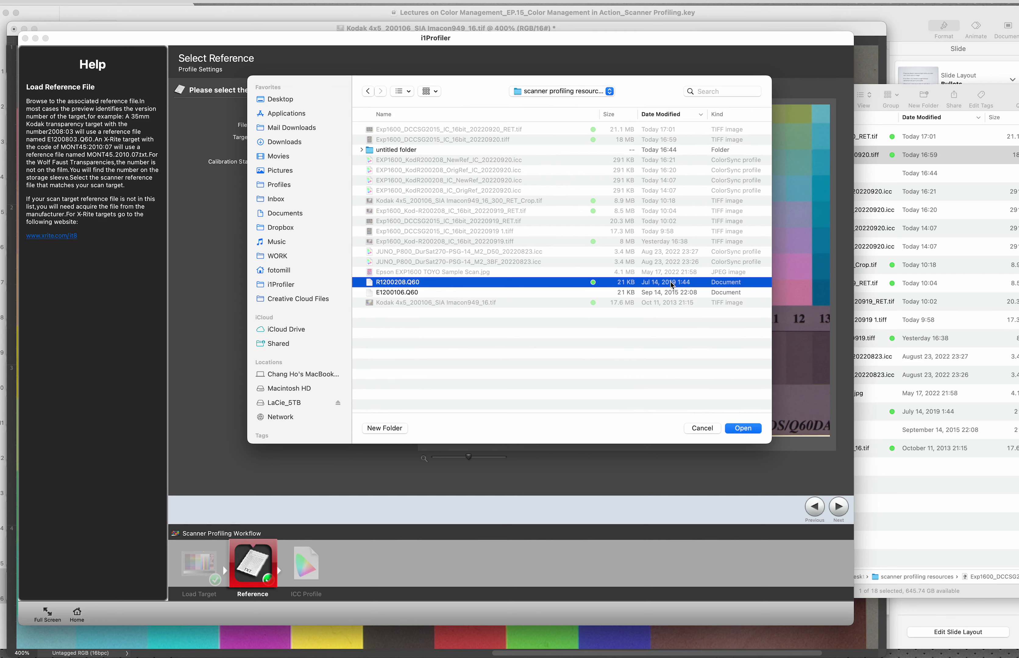
pyautogui.click(747, 430)
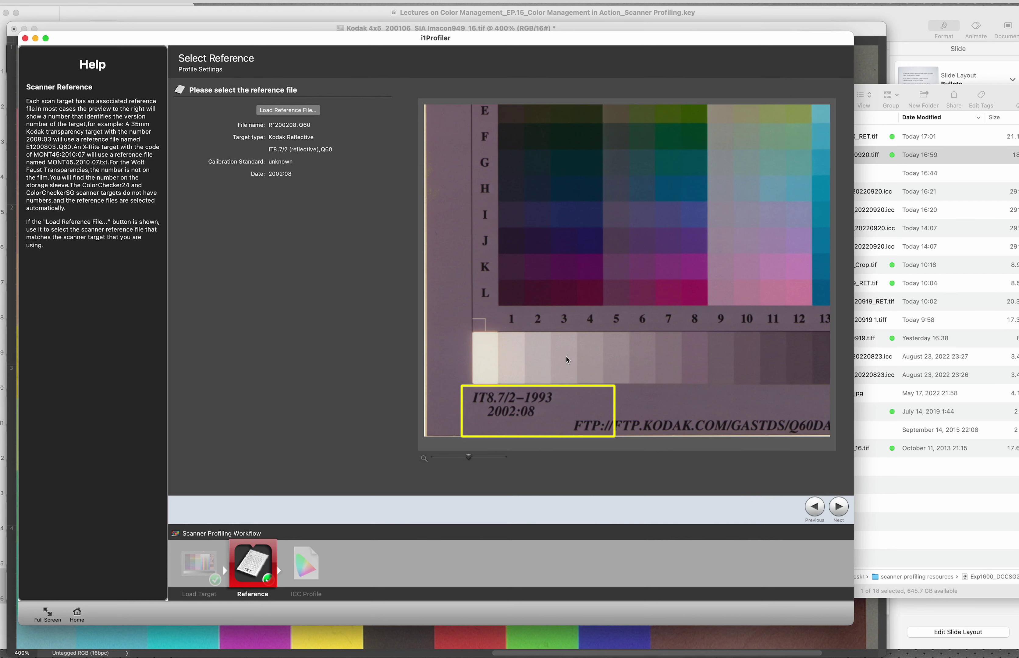
pyautogui.click(838, 507)
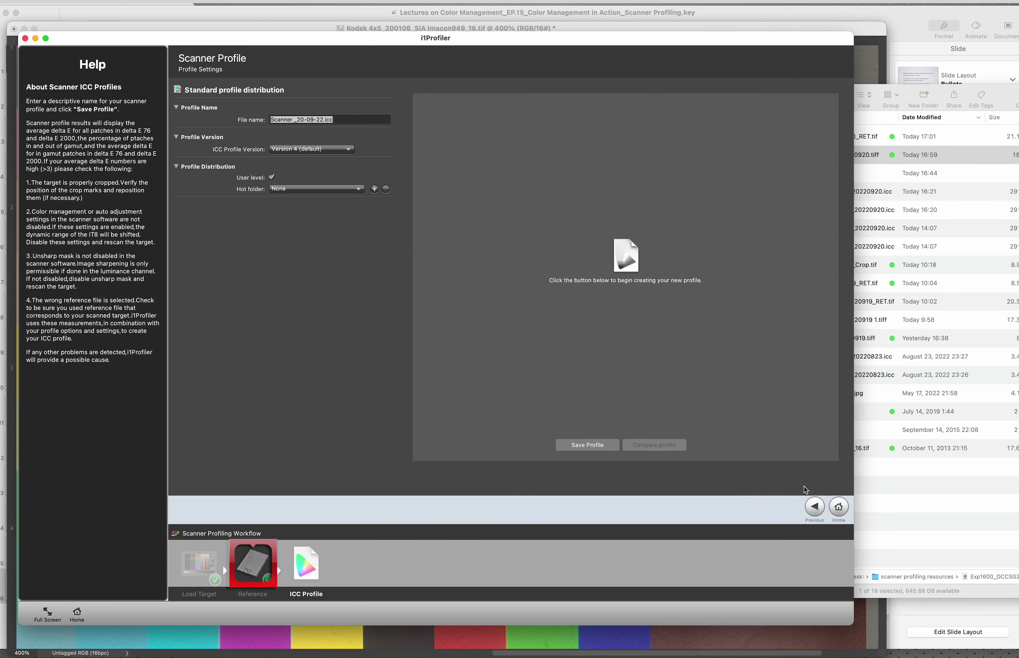
# Name the scanner profile EXP1600_KodR200208_NewRef_IC_20220920 and save it as a Version 4 ICC profile
pyautogui.click(325, 121)
pyautogui.moveTo(323, 121); pyautogui.dragTo(259, 123)
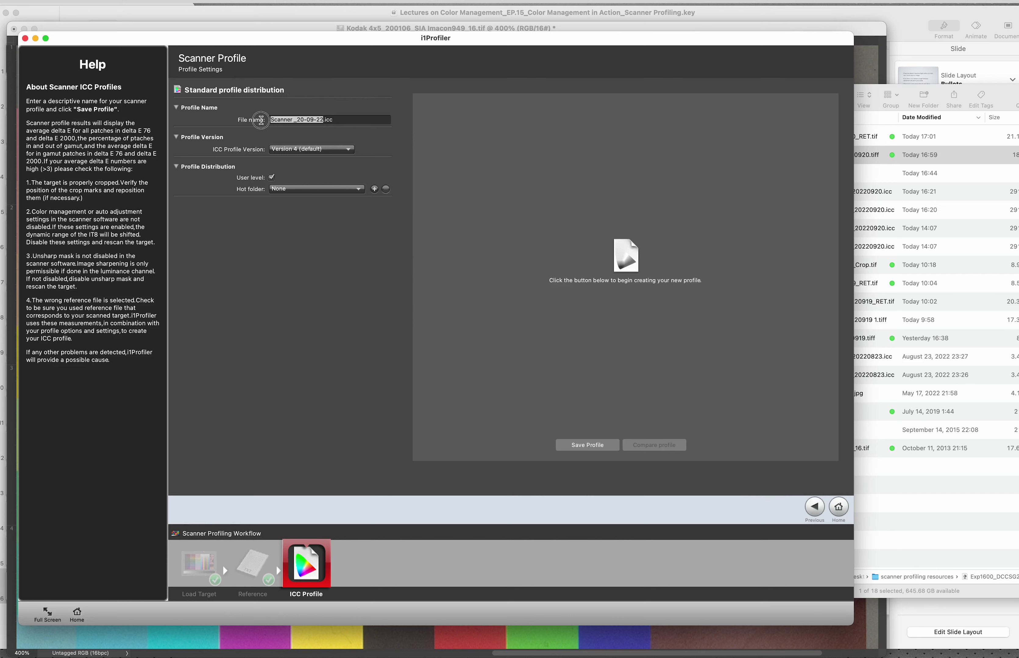
pyautogui.press('super+v')
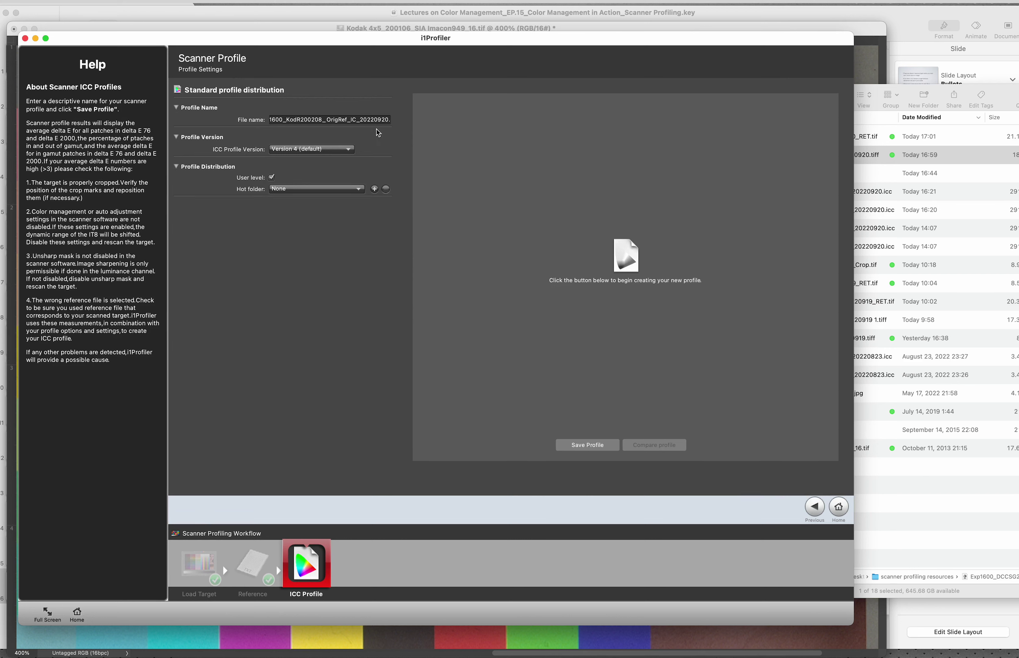
pyautogui.click(338, 120)
pyautogui.press('BackSpace')
pyautogui.press('BackSpace')
pyautogui.press('BackSpace')
pyautogui.press('BackSpace')
pyautogui.write('New')
pyautogui.click(587, 445)
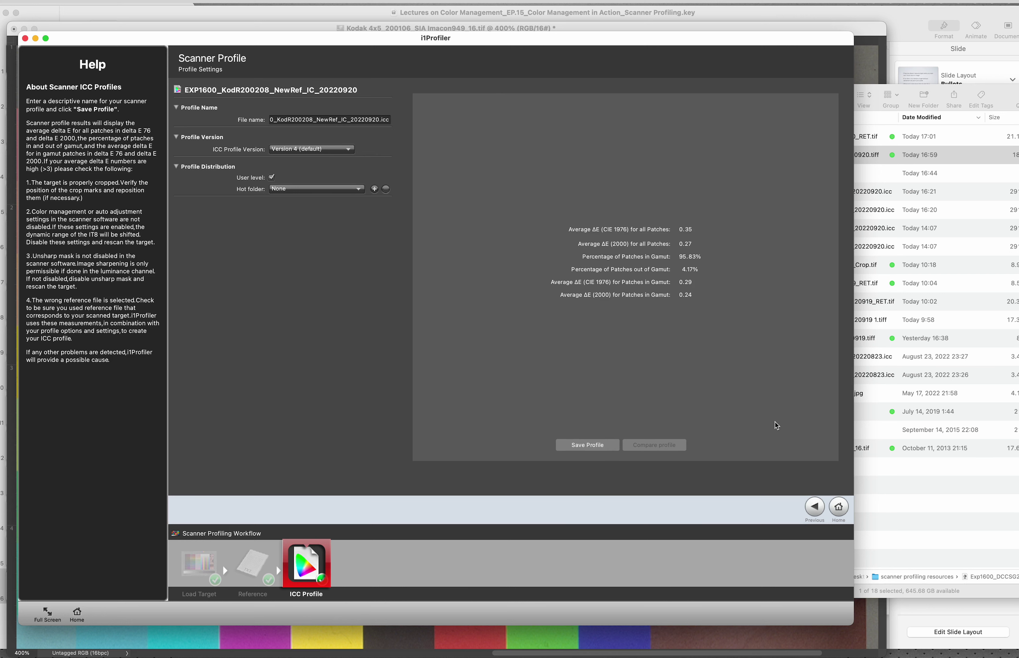
# Start another basic scanner profiling run with the X-Rite ColorChecker SG target type and load Exp1600_DCCSG2015_IC_16bit_20220920_RET.tif from the resources folder
pyautogui.click(840, 510)
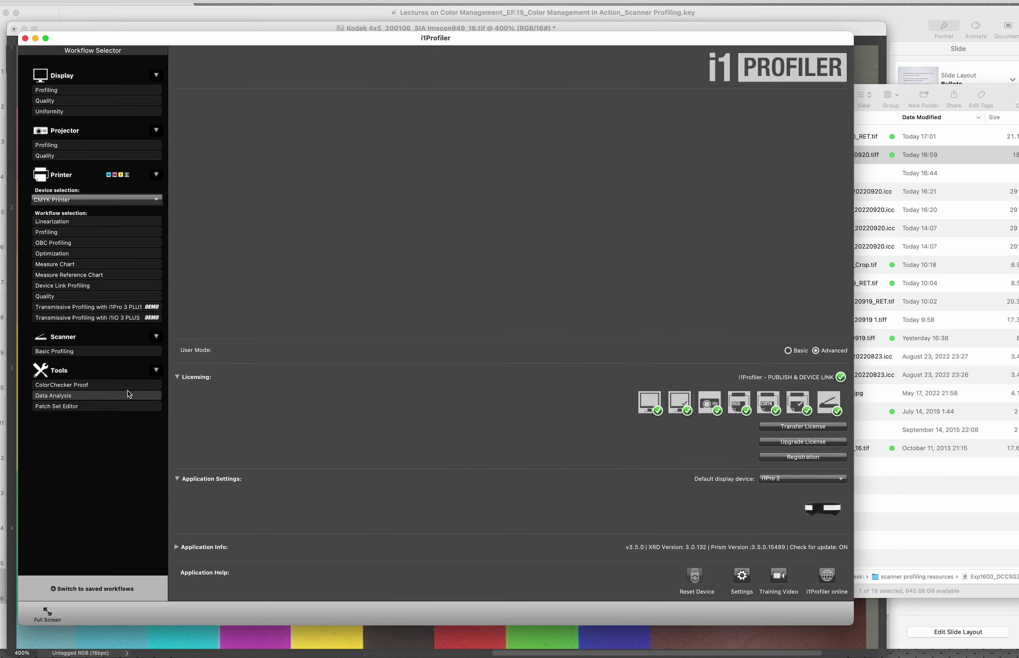
pyautogui.click(57, 352)
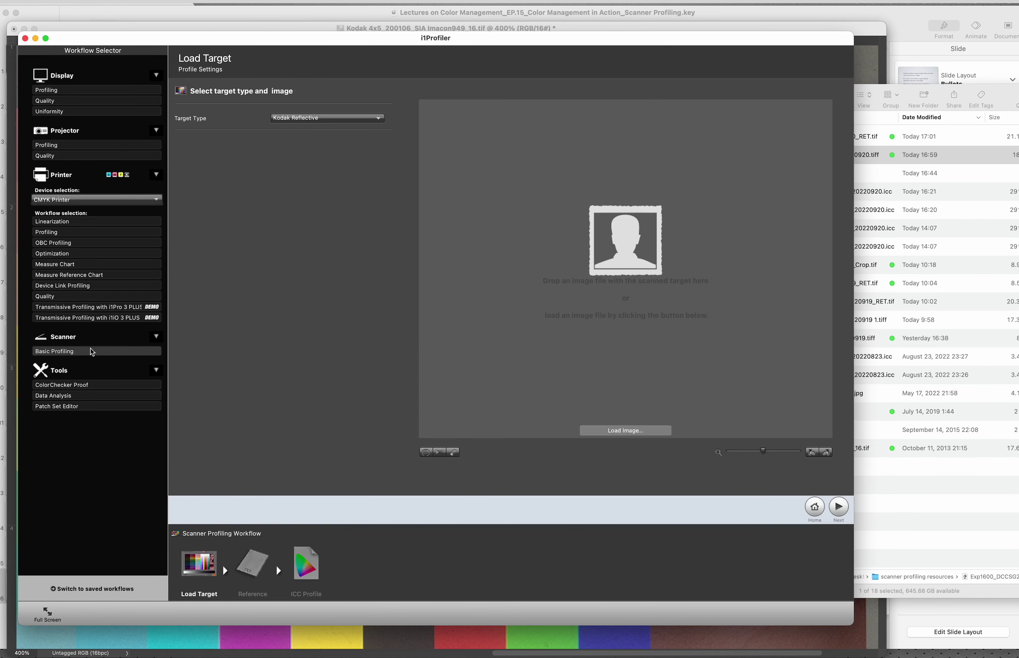
pyautogui.click(380, 121)
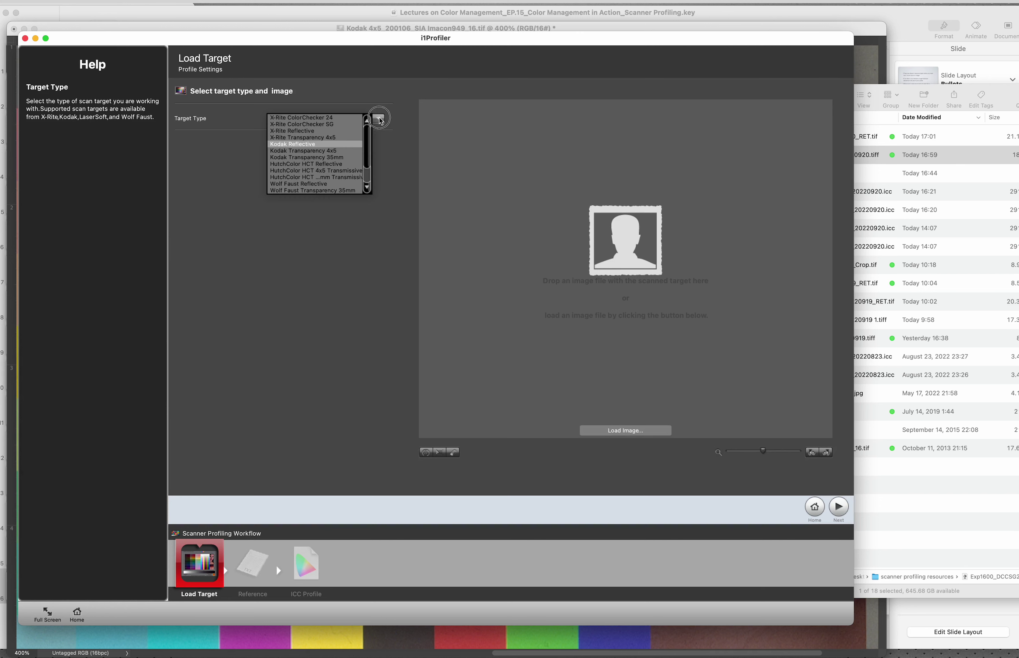
pyautogui.click(340, 125)
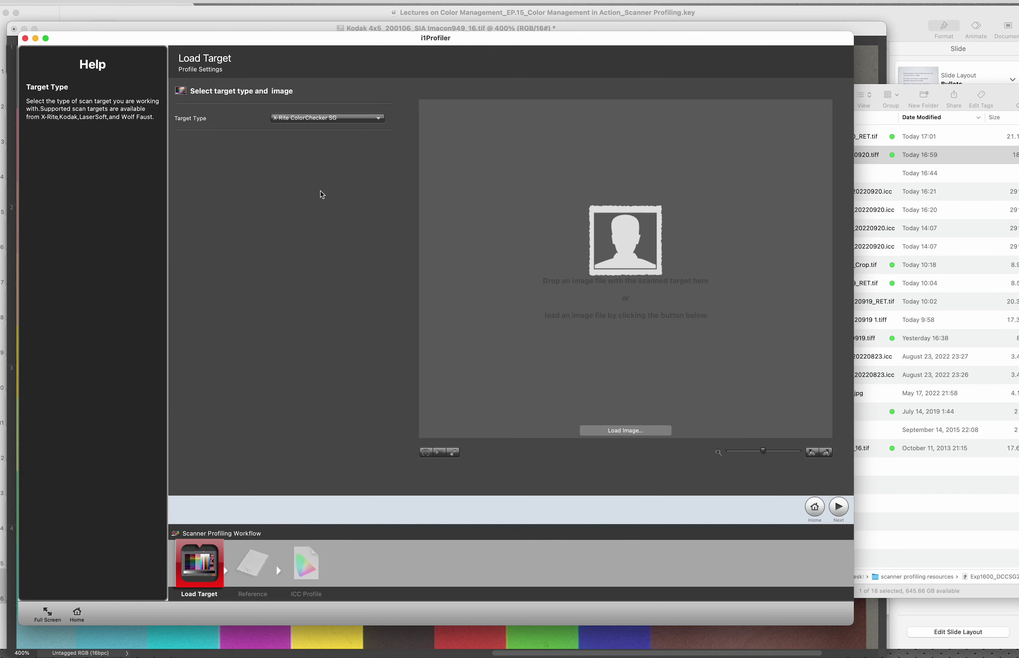
pyautogui.click(889, 273)
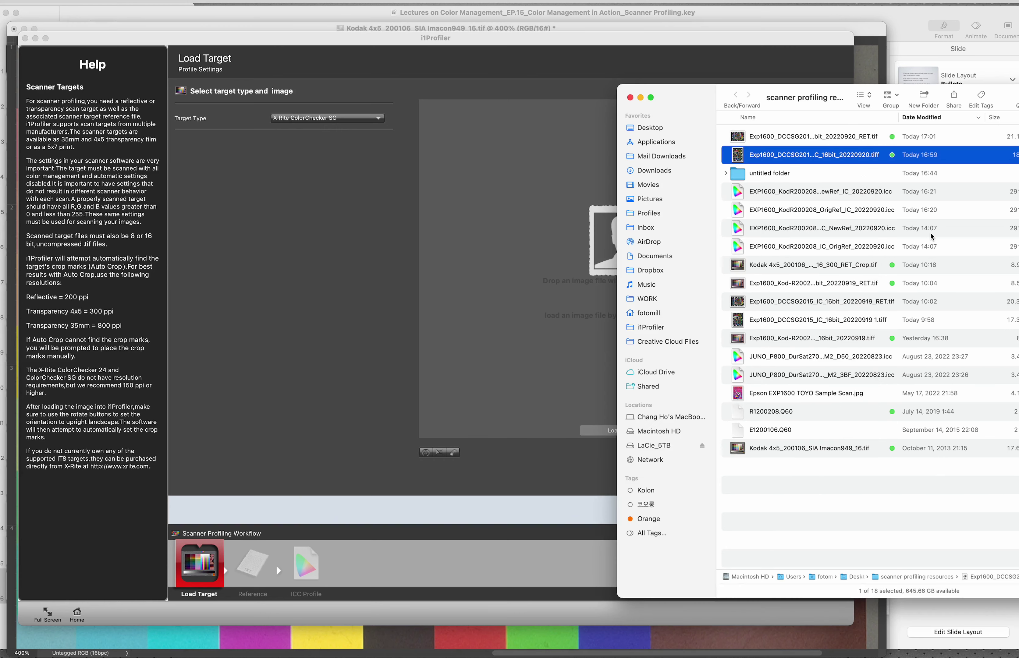
pyautogui.moveTo(738, 138); pyautogui.dragTo(535, 171)
pyautogui.click(323, 336)
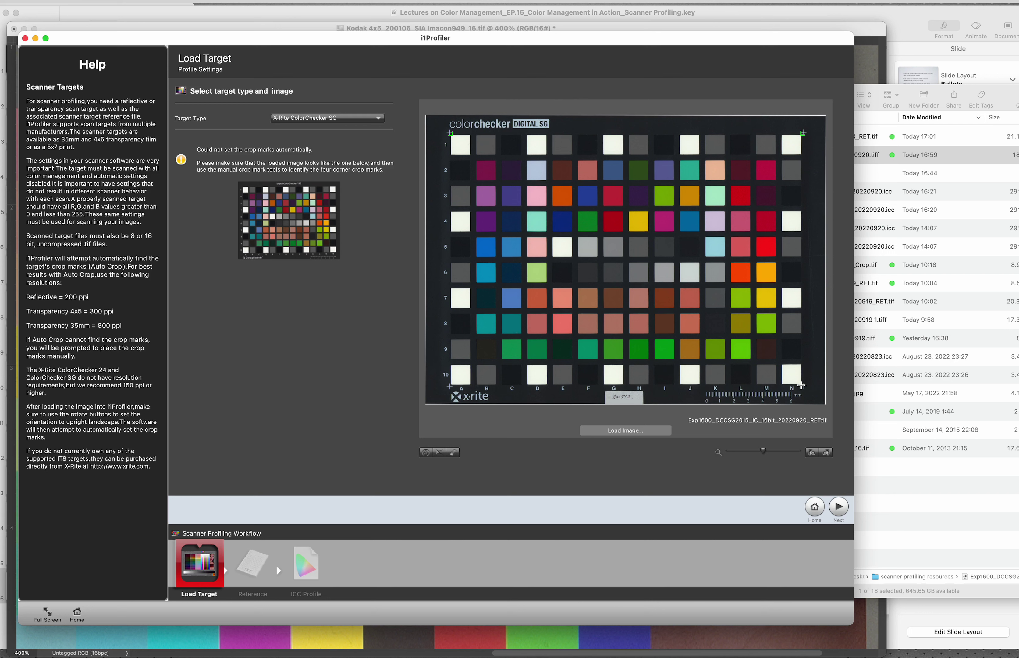
# Finish marking the corner crop marks on the ColorChecker SG scan and accept the ColorCheckerSG.txt reference
pyautogui.click(801, 385)
pyautogui.click(451, 385)
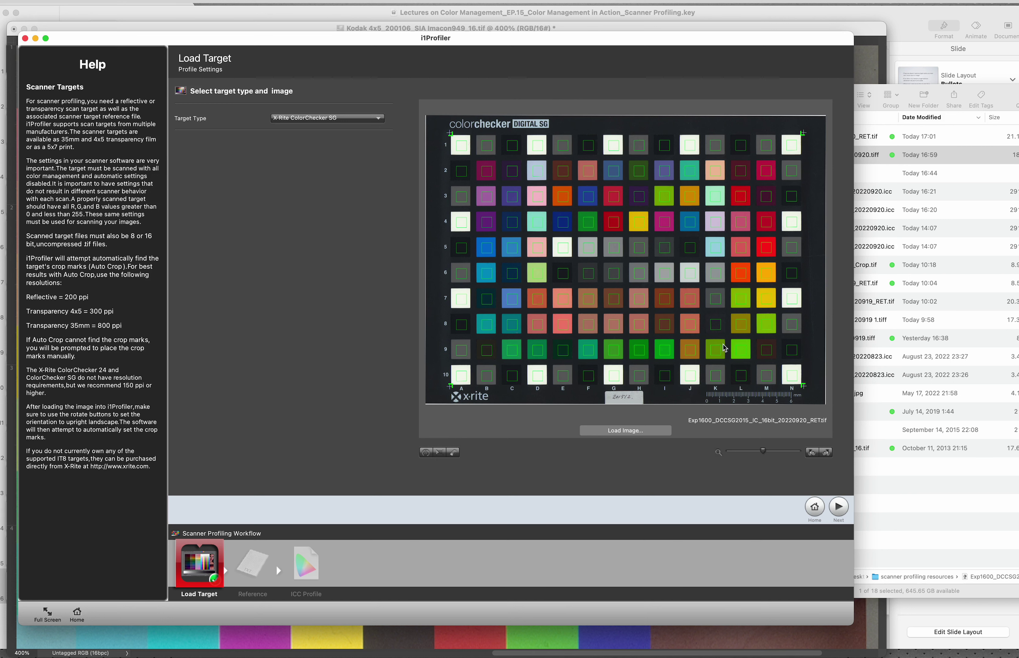
pyautogui.click(838, 508)
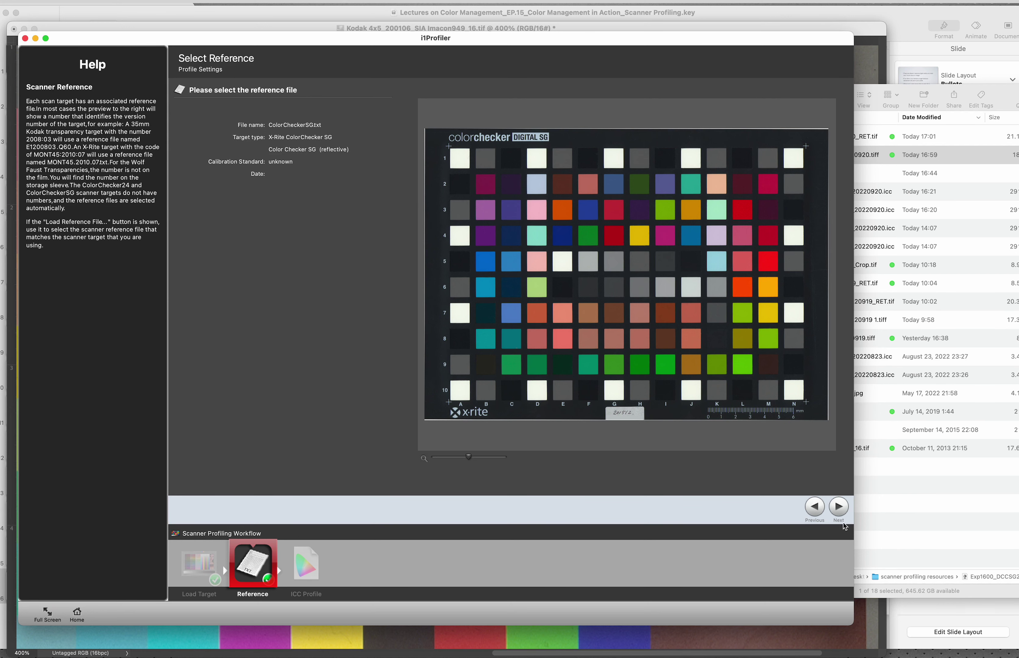
pyautogui.click(838, 507)
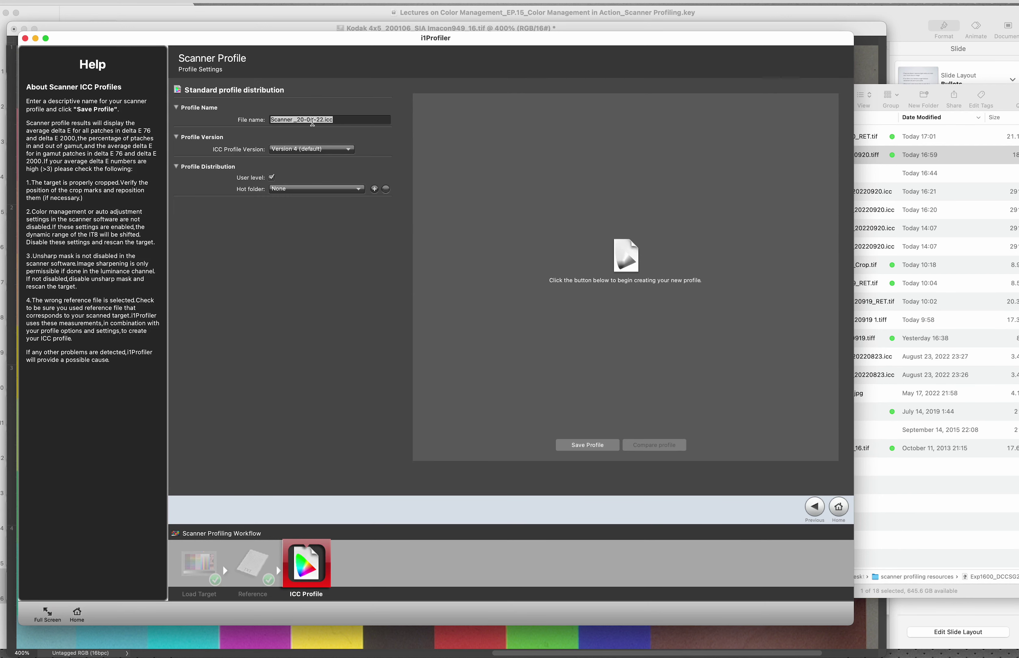
# Name the scanner profile EXP1600_DCCSG2015_OrigRef_IC_20220920 and save it as a Version 4 ICC profile
pyautogui.click(323, 118)
pyautogui.press('super+a')
pyautogui.press('super+v')
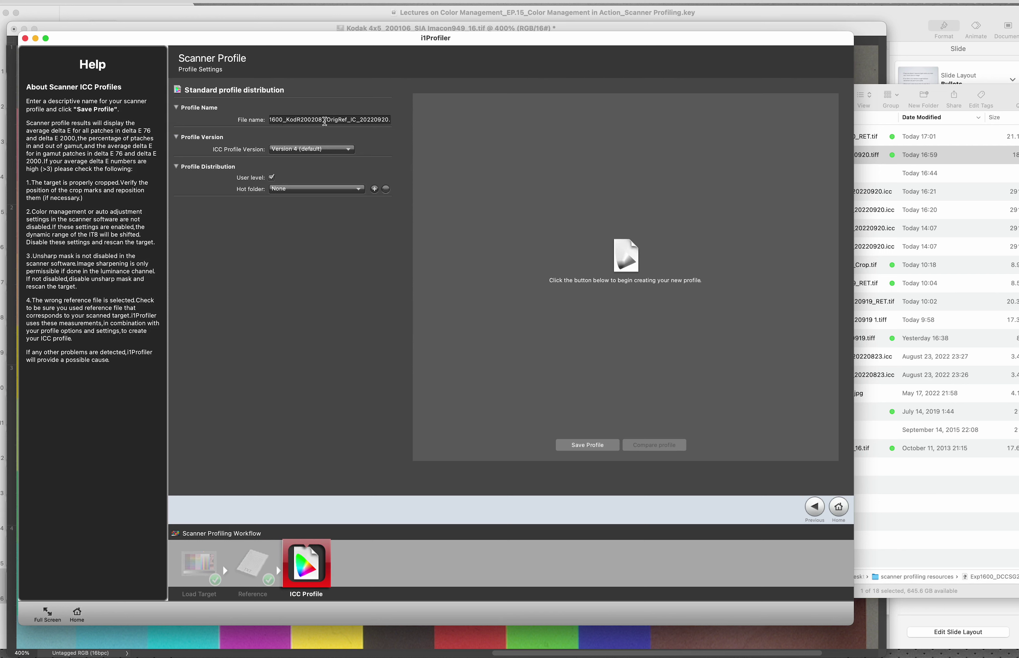
pyautogui.press('BackSpace')
pyautogui.press('BackSpace')
pyautogui.press('BackSpace')
pyautogui.press('BackSpace')
pyautogui.press('BackSpace')
pyautogui.press('BackSpace')
pyautogui.press('BackSpace')
pyautogui.press('BackSpace')
pyautogui.press('BackSpace')
pyautogui.press('BackSpace')
pyautogui.write('DCCSG2015')
pyautogui.click(588, 445)
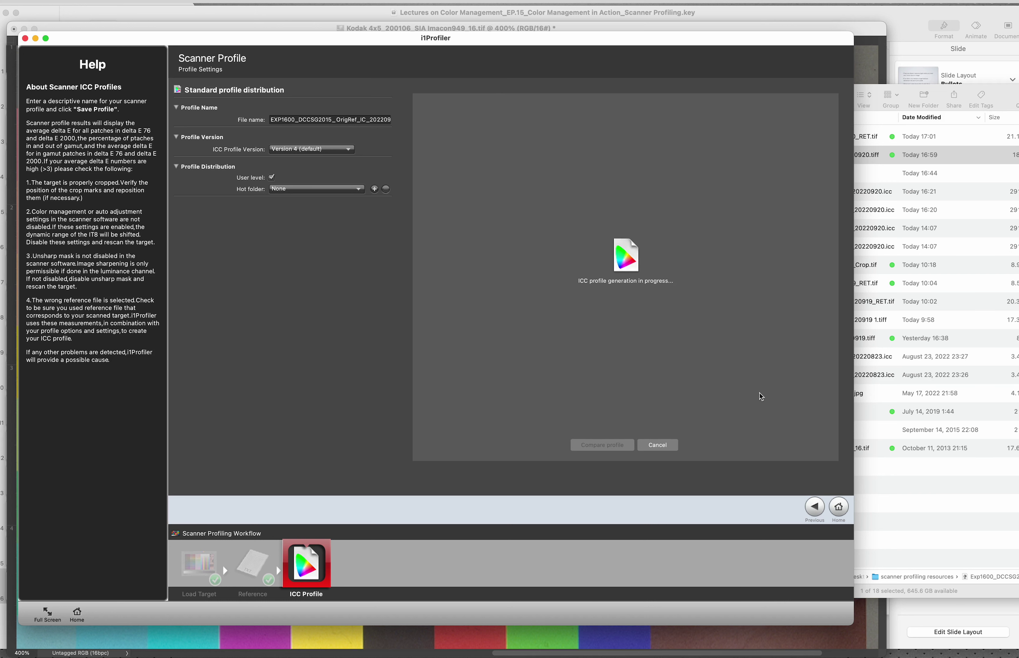
pyautogui.click(500, 346)
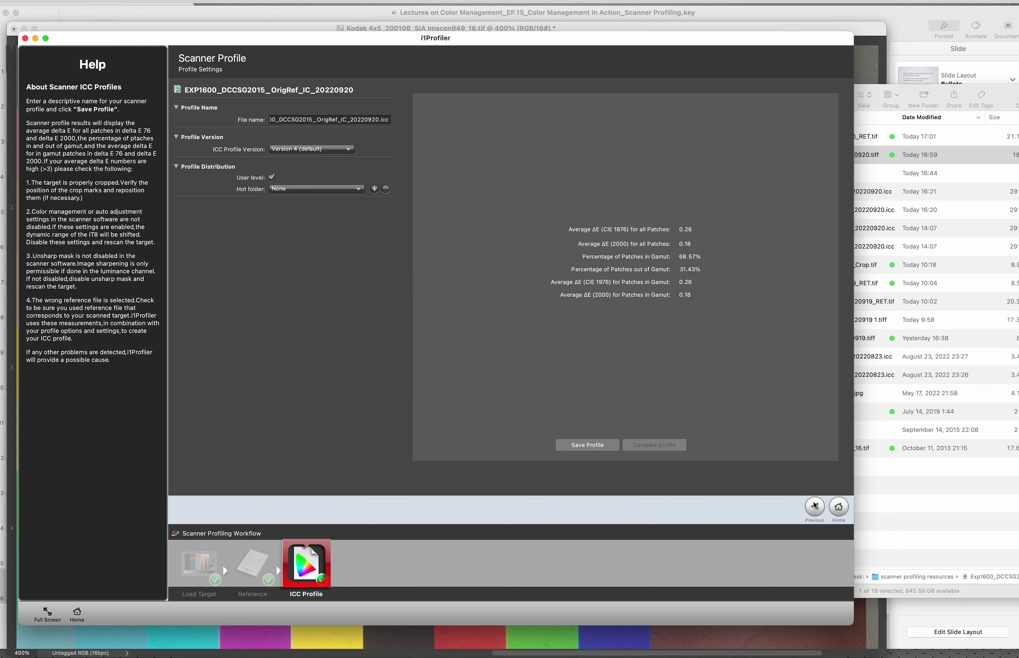
# Start another basic scanner profiling run and hide the windows of all other applications
pyautogui.click(838, 507)
pyautogui.click(62, 355)
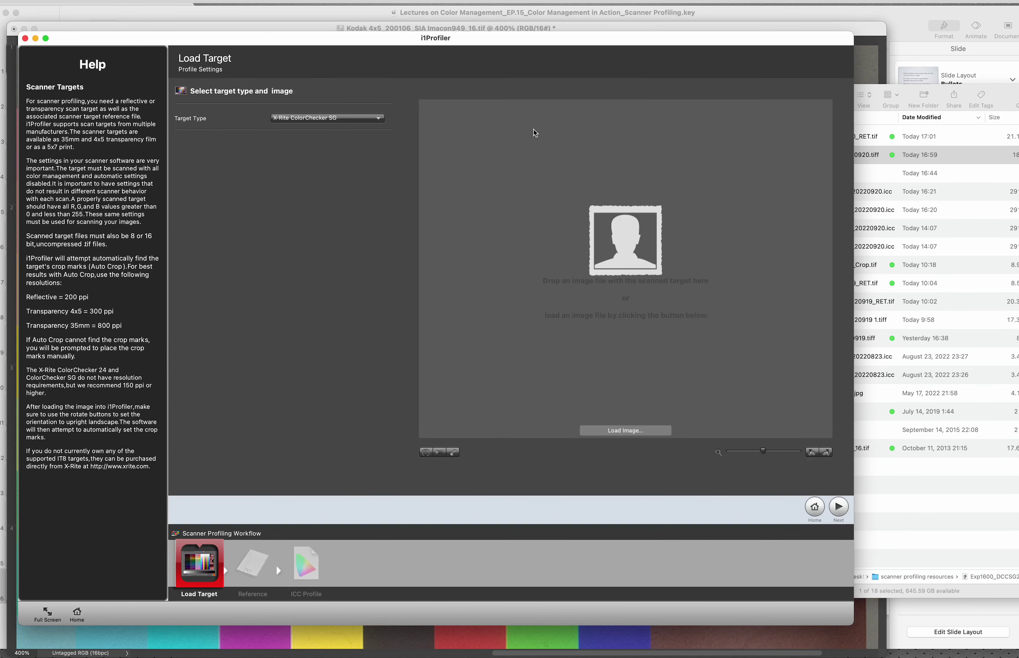
pyautogui.hotkey('ctrl', 'Up')
pyautogui.press('Escape')
pyautogui.click(25, 3)
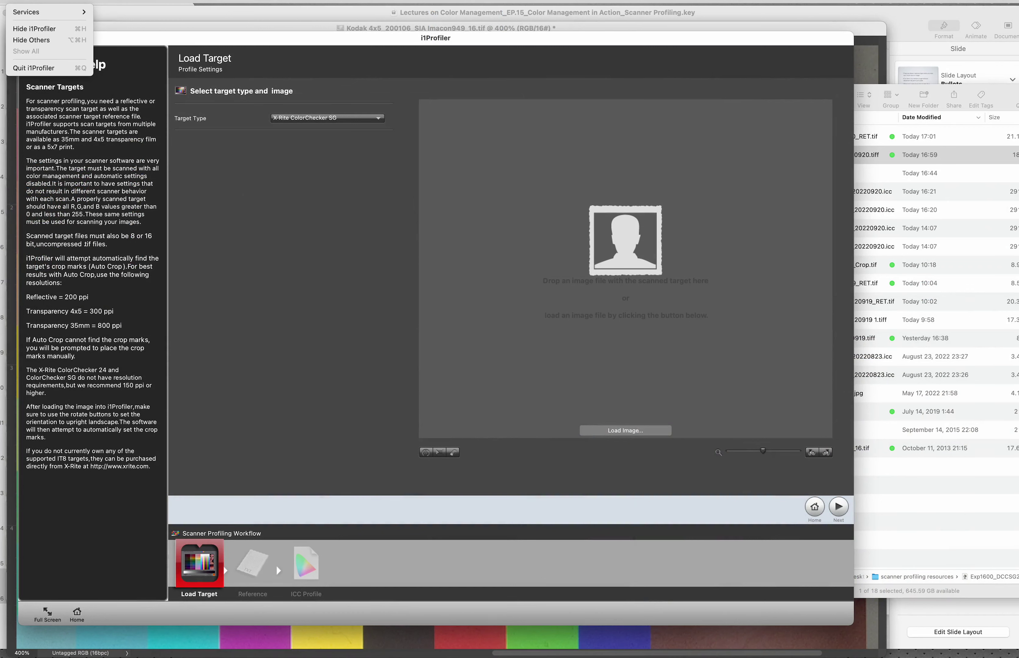
pyautogui.click(55, 40)
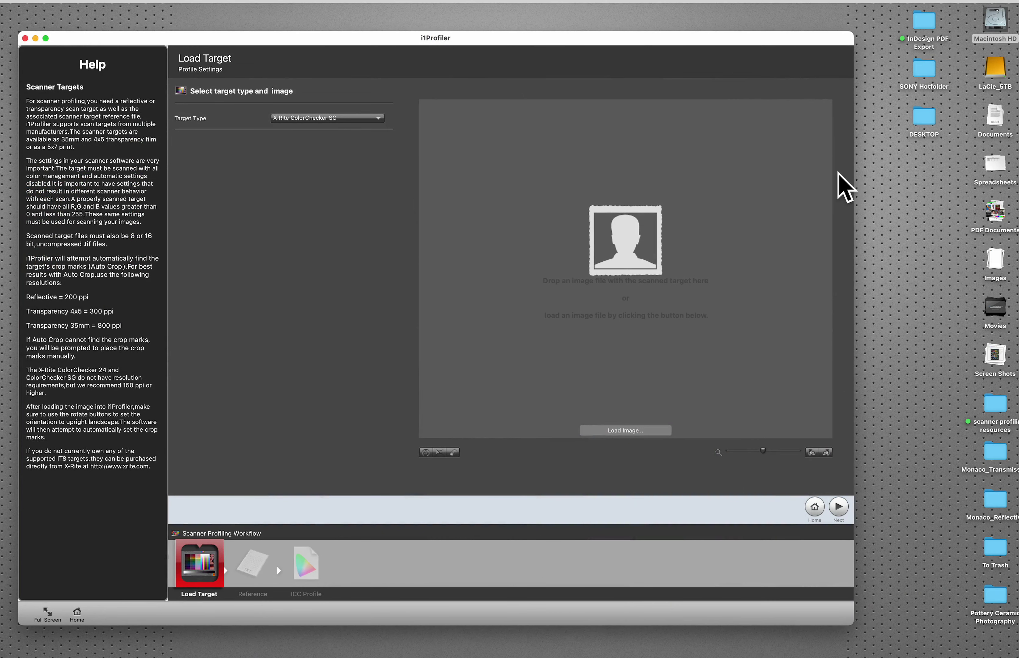
# In Finder, move ColorCheckerSG.txt from i1Profiler's ScannerReferenceFiles Color Checker SG folder to the scanner profiling resources folder, and return to i1Profiler
pyautogui.doubleClick(995, 22)
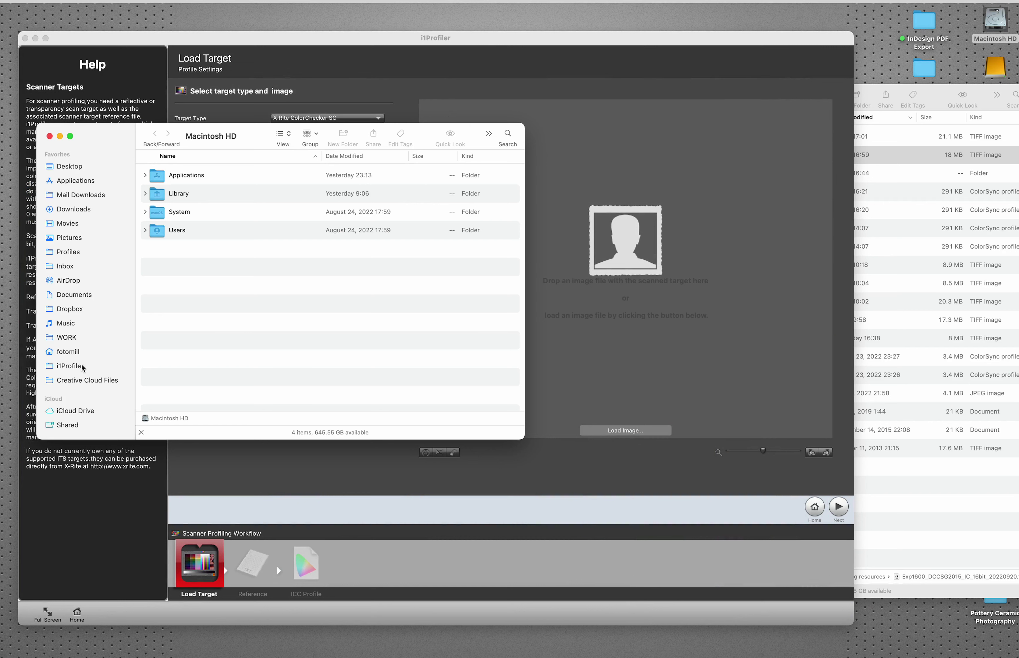
pyautogui.click(70, 367)
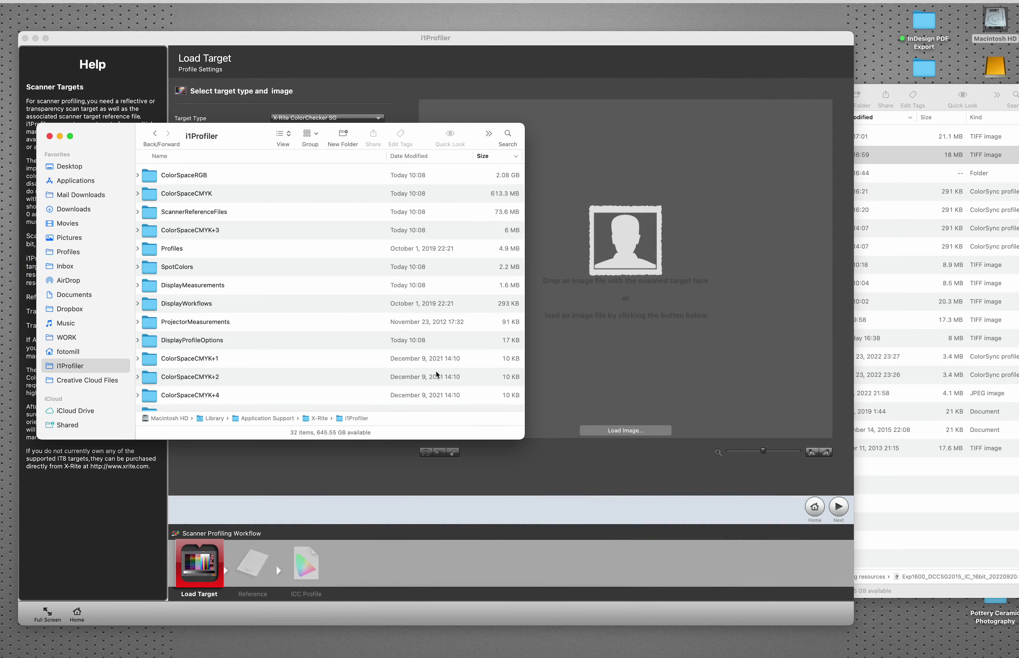
pyautogui.moveTo(524, 439); pyautogui.dragTo(585, 506)
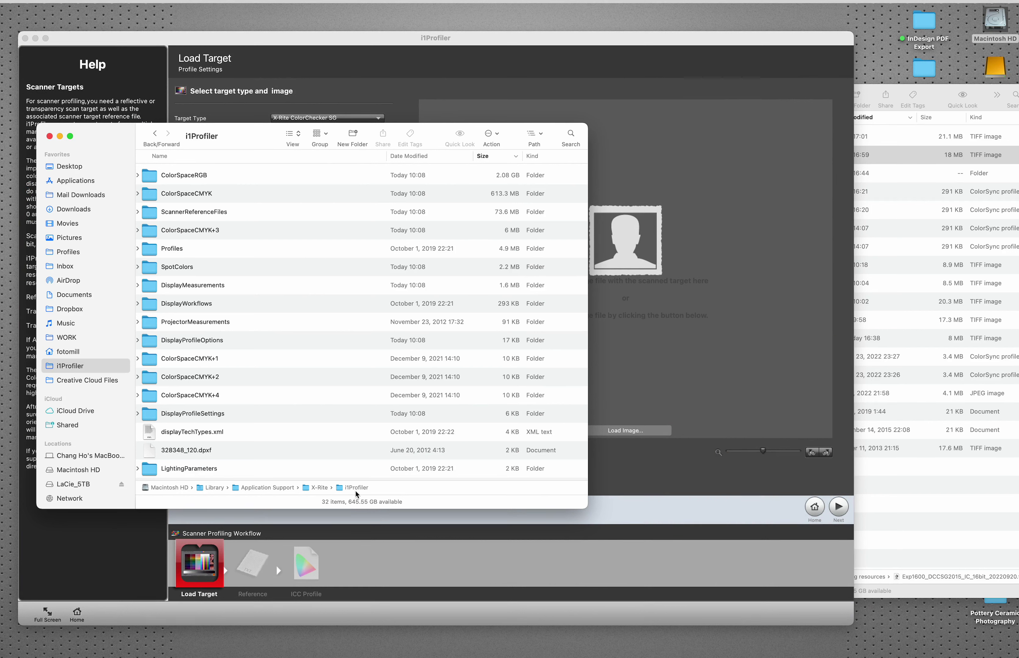
pyautogui.doubleClick(224, 219)
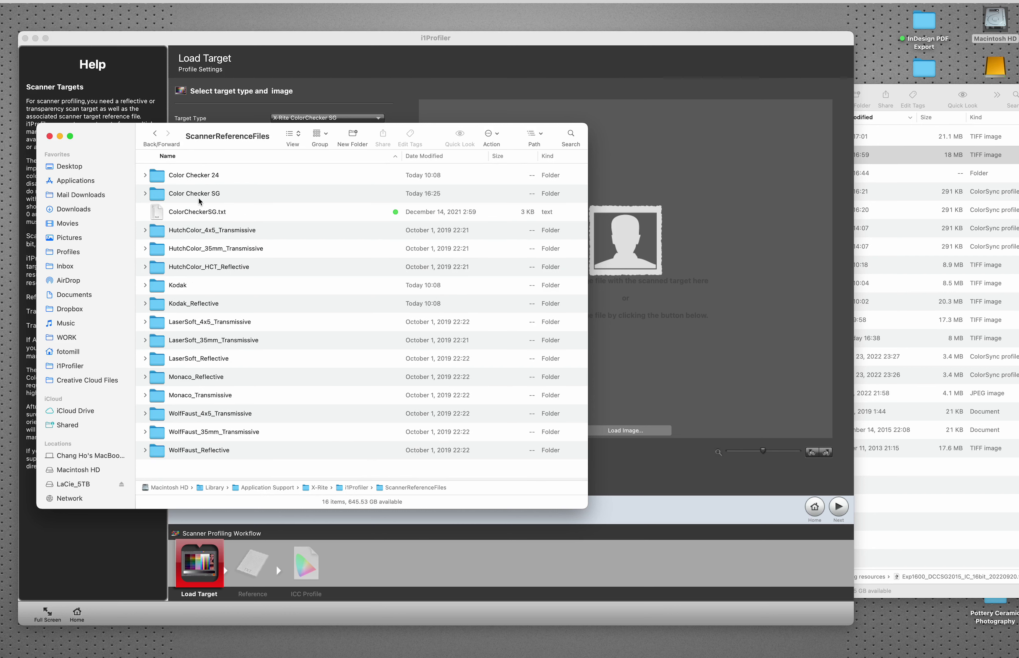
pyautogui.doubleClick(214, 195)
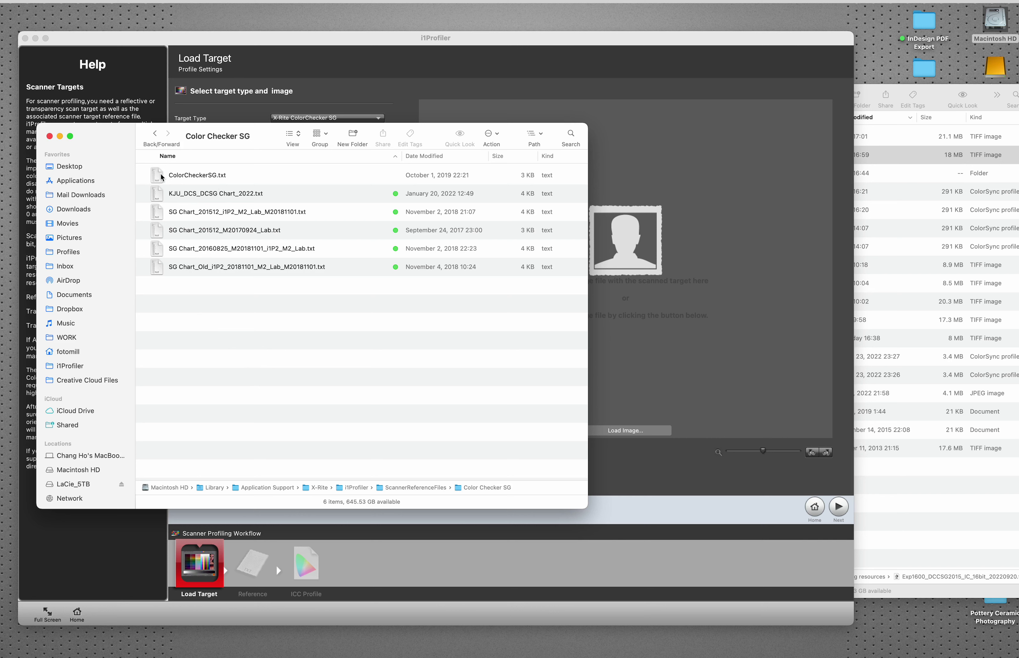
pyautogui.moveTo(162, 177); pyautogui.dragTo(950, 513)
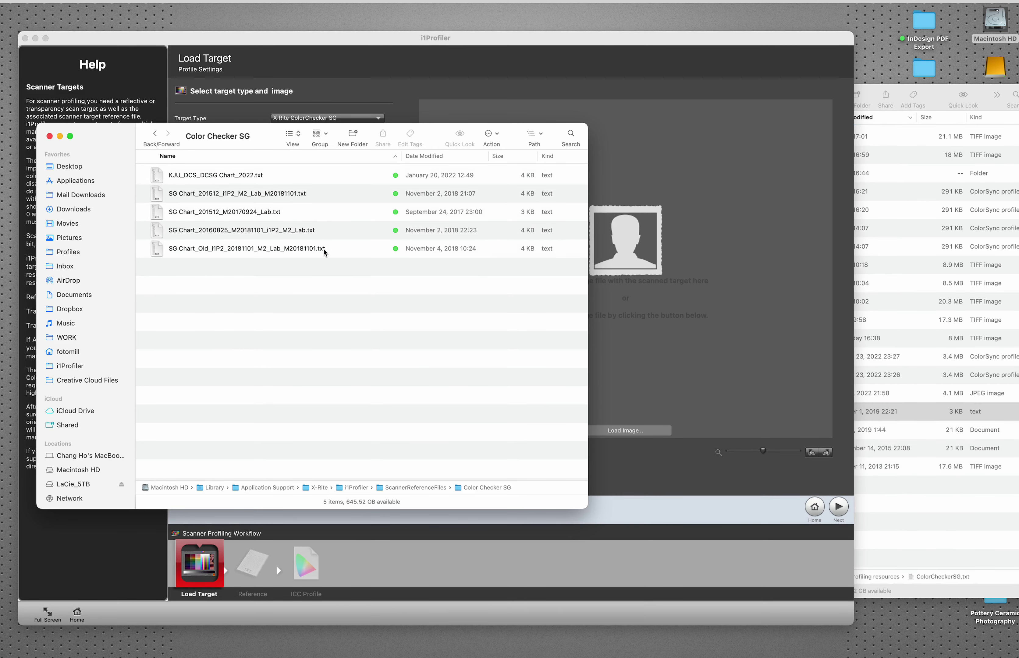
pyautogui.click(338, 66)
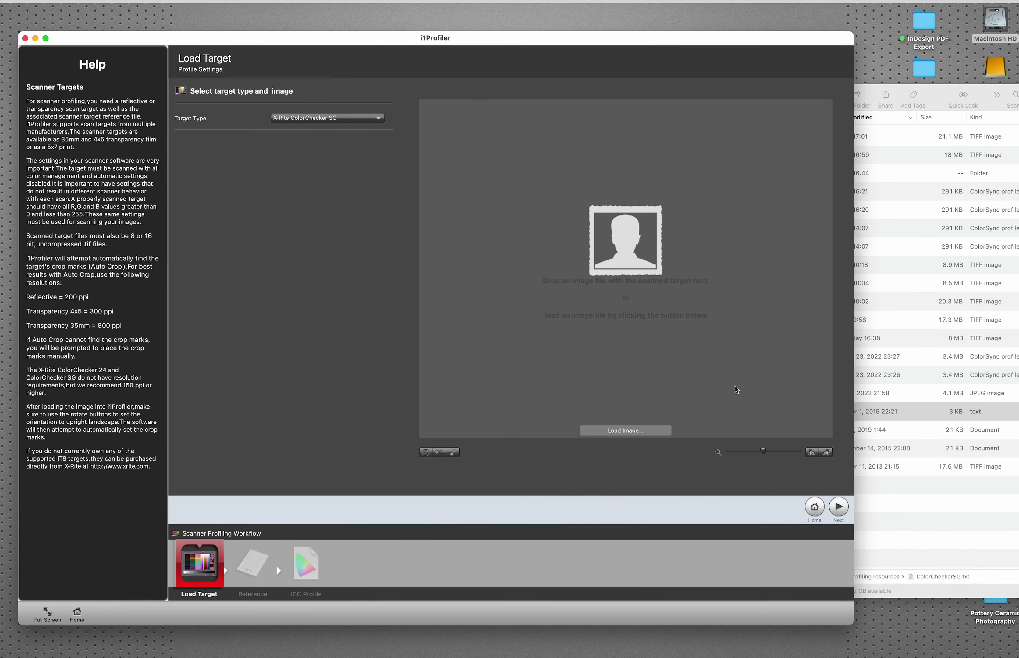
# Load Exp1600_DCCSG2015_IC_16bit_20220920_RET.tif from the scanner profiling resources folder as the target image and mark its four corner crop marks
pyautogui.click(924, 481)
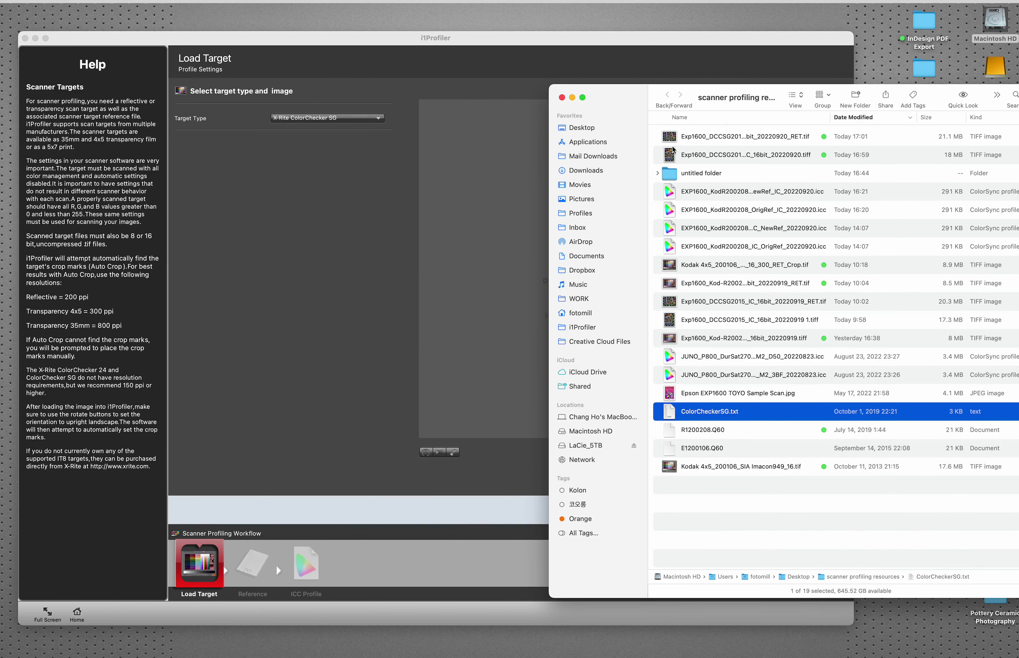
pyautogui.moveTo(667, 138); pyautogui.dragTo(527, 180)
pyautogui.click(318, 311)
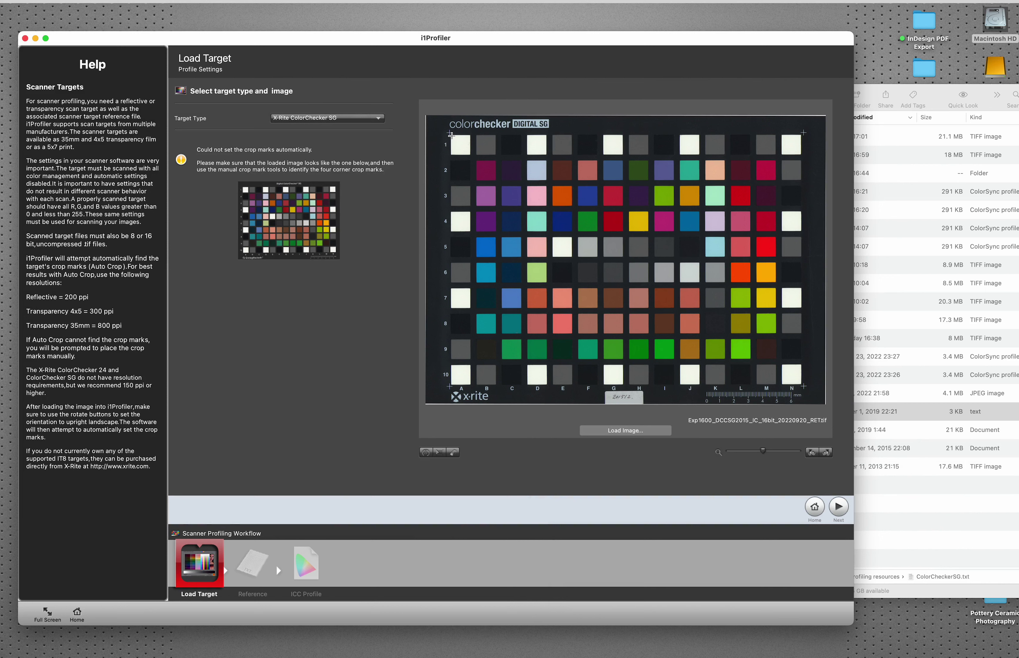
pyautogui.click(450, 135)
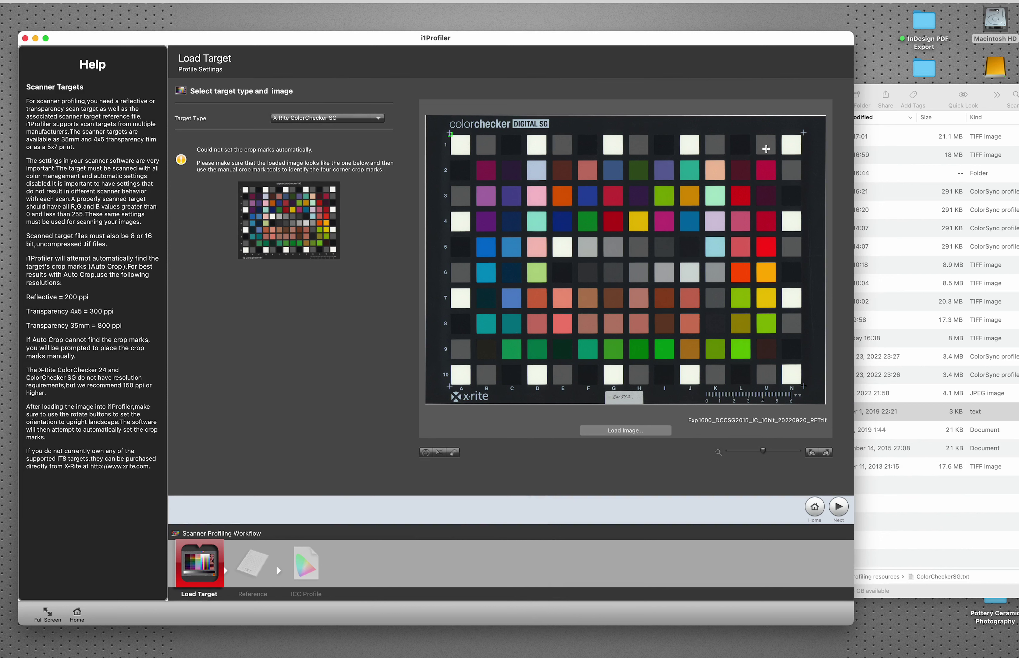
pyautogui.click(801, 135)
pyautogui.click(802, 385)
pyautogui.click(451, 384)
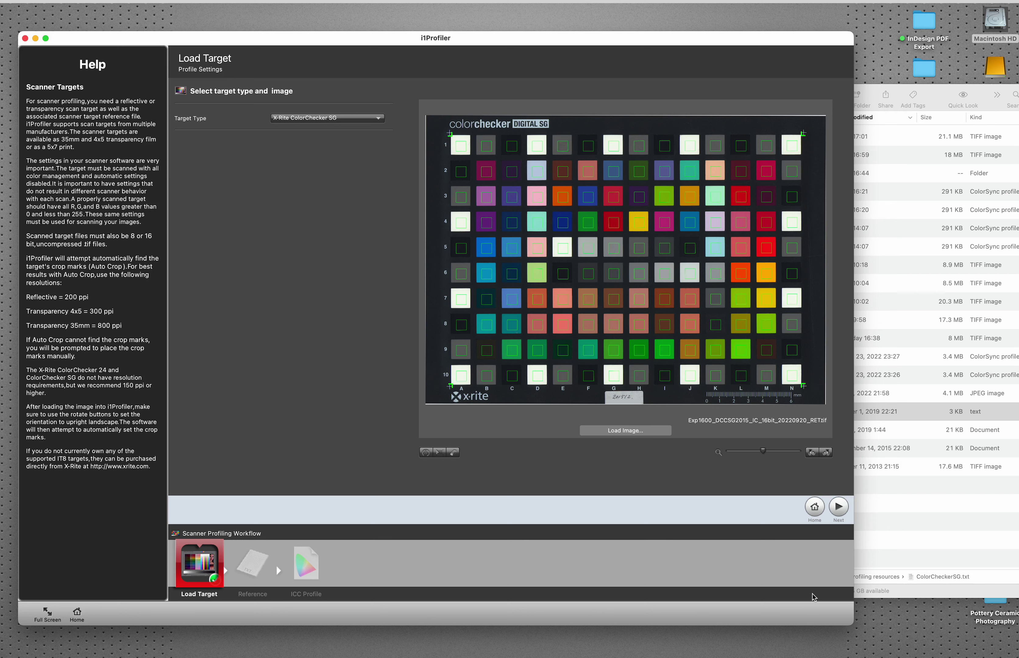
# Load SG Chart_201512_i1P2_M2_Lab_M20181101.txt as the reference file for the ColorChecker SG target
pyautogui.click(839, 509)
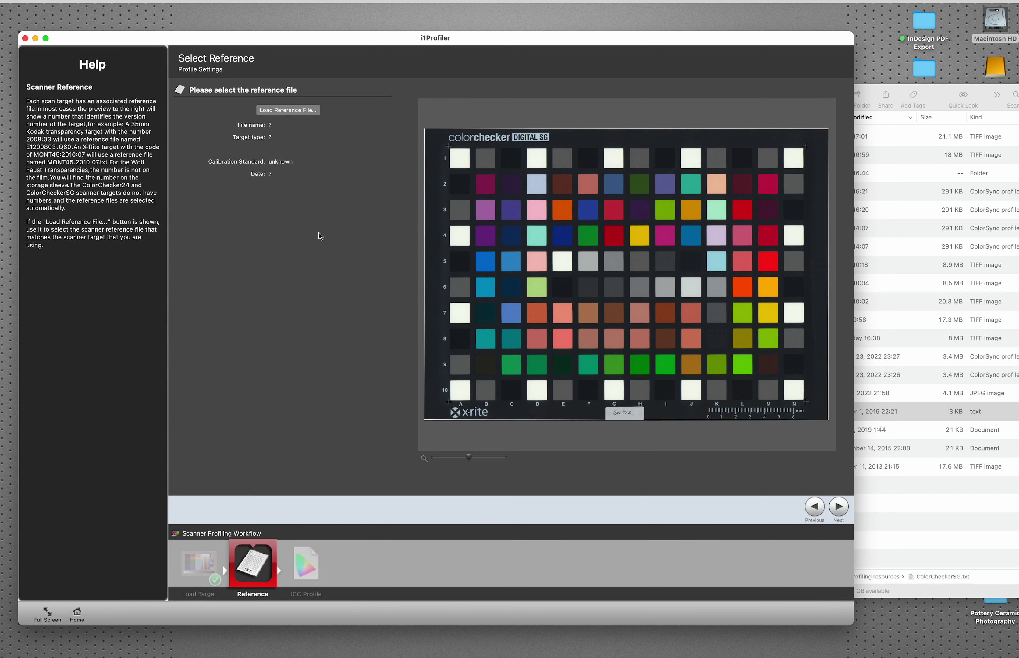
pyautogui.click(289, 110)
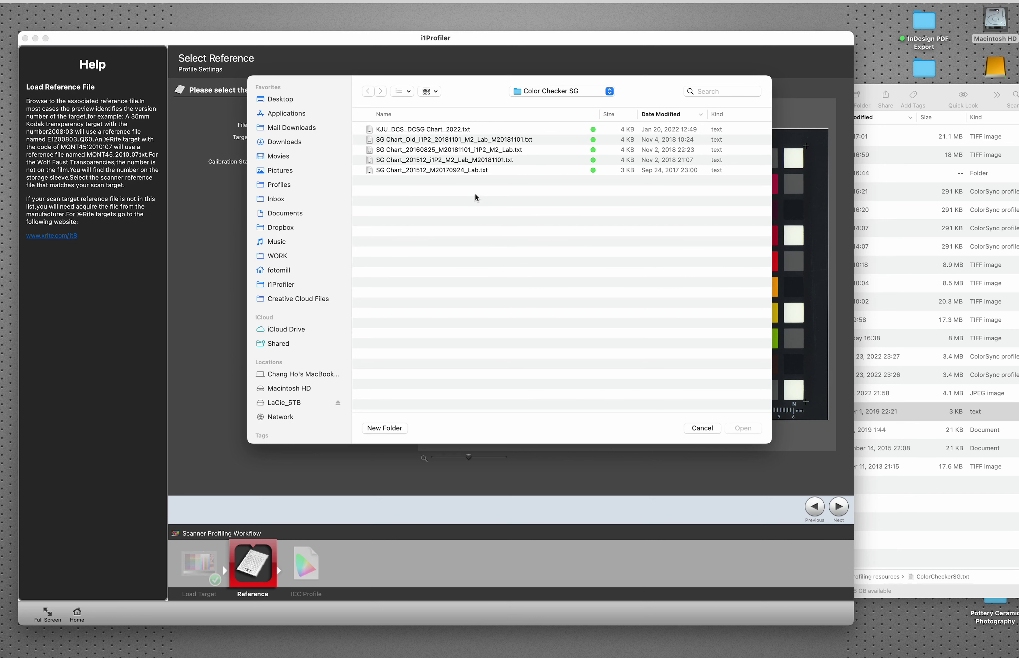
pyautogui.click(411, 162)
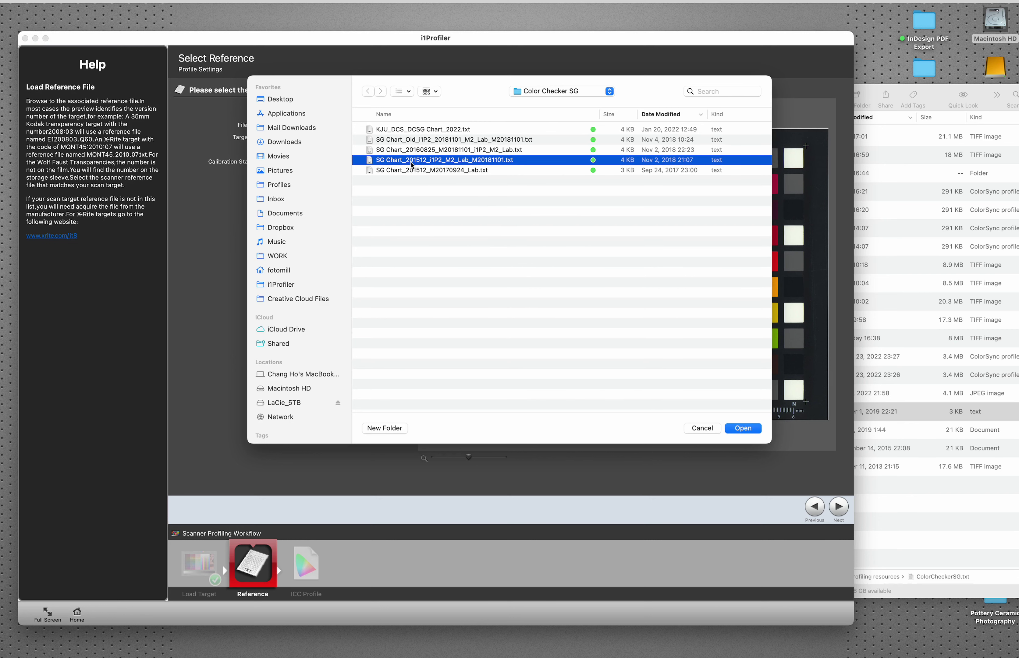
pyautogui.click(743, 428)
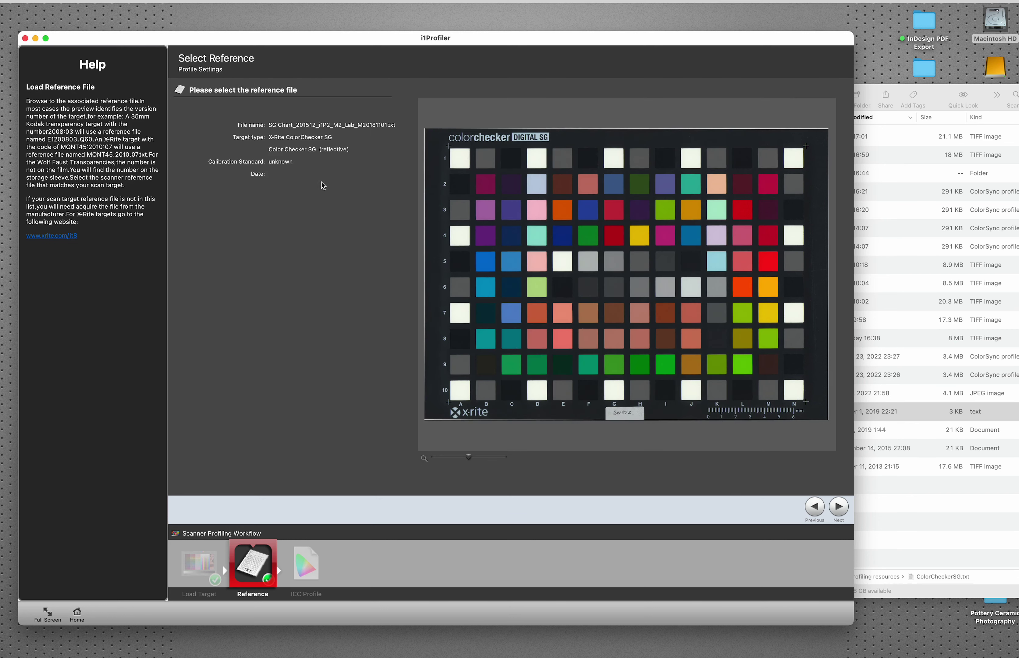
# Name the scanner profile EXP1600_DCCSG_CustRef_IC_20220920 and save it as a Version 4 ICC profile
pyautogui.click(829, 509)
pyautogui.tripleClick(324, 121)
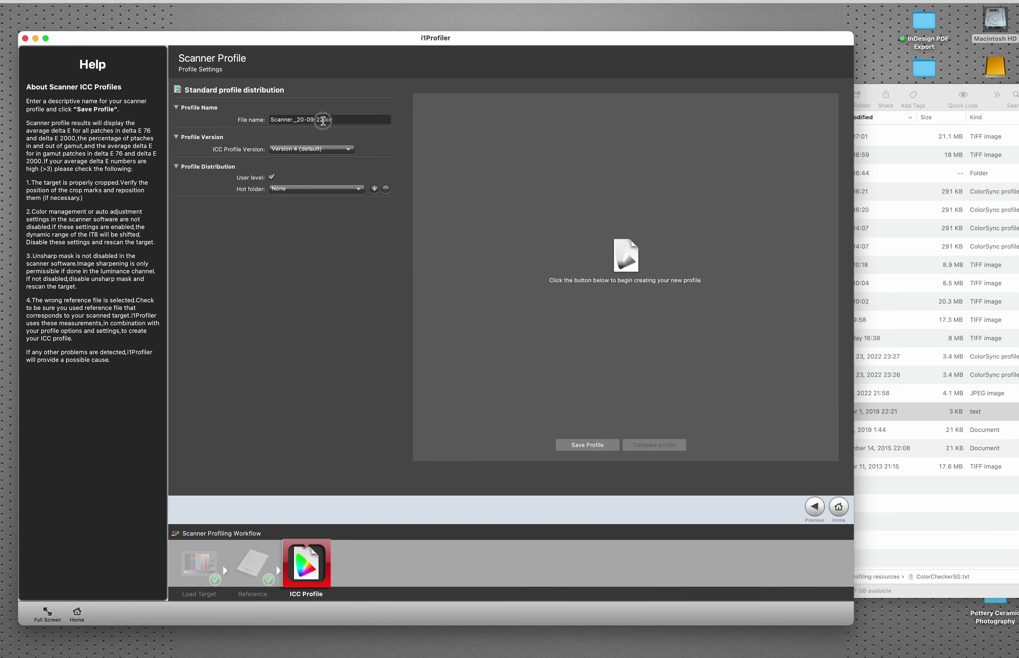
pyautogui.press('super+v')
pyautogui.write('.')
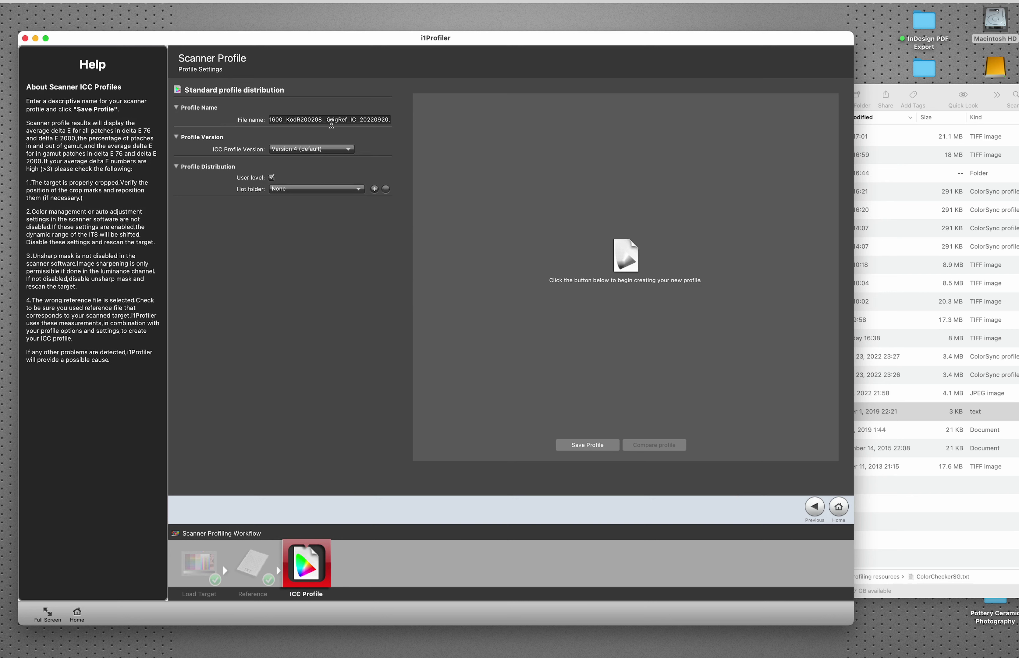
pyautogui.click(339, 121)
pyautogui.press('BackSpace')
pyautogui.press('BackSpace')
pyautogui.press('BackSpace')
pyautogui.press('BackSpace')
pyautogui.write('Cust')
pyautogui.click(324, 121)
pyautogui.press('BackSpace')
pyautogui.press('BackSpace')
pyautogui.press('BackSpace')
pyautogui.press('BackSpace')
pyautogui.press('BackSpace')
pyautogui.press('BackSpace')
pyautogui.press('BackSpace')
pyautogui.press('BackSpace')
pyautogui.press('BackSpace')
pyautogui.press('BackSpace')
pyautogui.write('DCCSG')
pyautogui.click(361, 121)
pyautogui.click(599, 445)
pyautogui.click(512, 348)
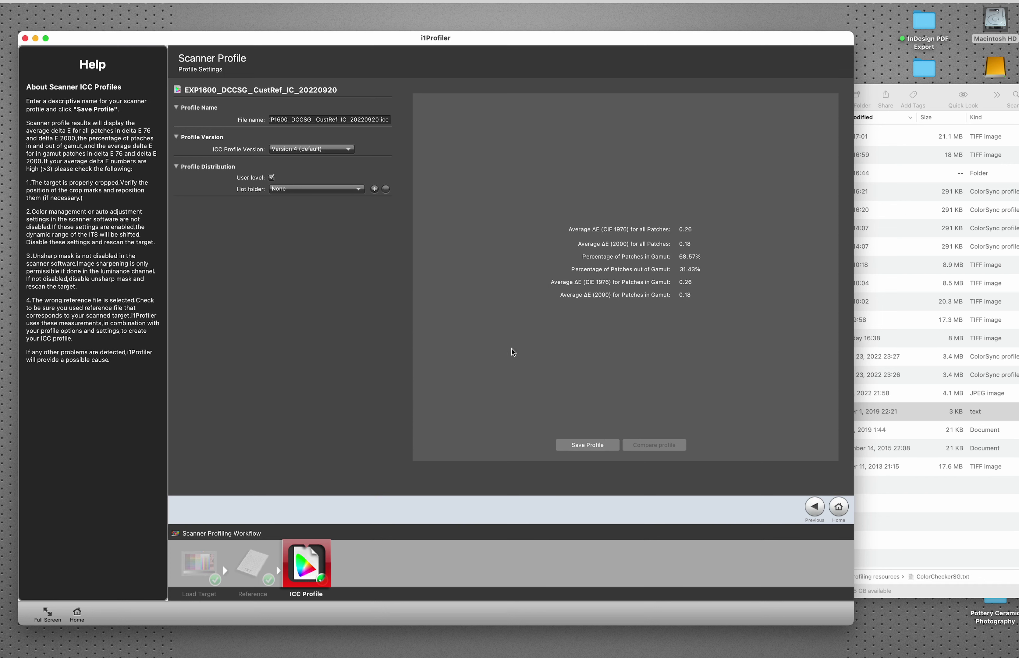
# Leave the finished profiling run, move ColorCheckerSG.txt back to the Color Checker SG folder in Finder, and close that folder's window
pyautogui.click(836, 507)
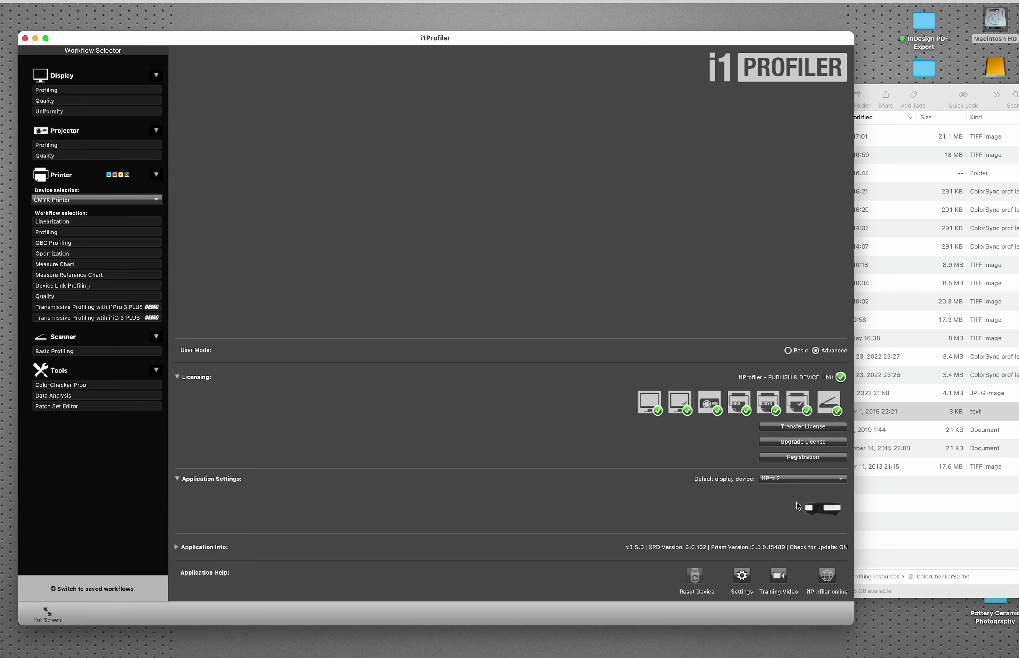
pyautogui.press('super+h')
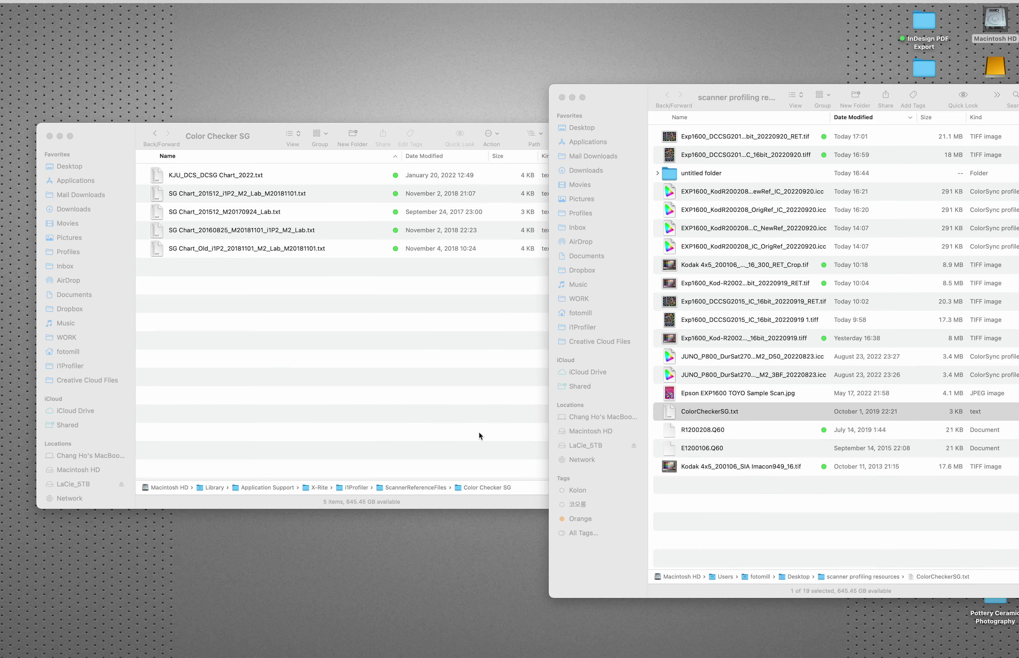
pyautogui.click(766, 514)
pyautogui.moveTo(675, 415); pyautogui.dragTo(393, 376)
pyautogui.click(49, 136)
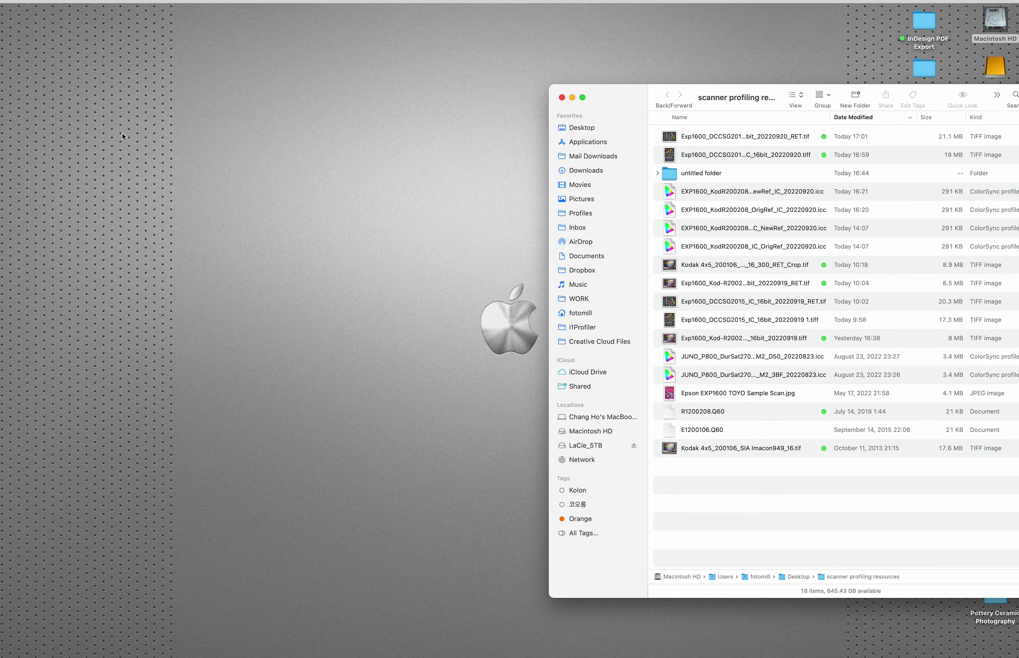
# Open Epson EXP1600 TOYO Sample Scan.jpg from the scanner profiling resources folder in Photoshop and place its window beside the portrait
pyautogui.moveTo(601, 111); pyautogui.dragTo(510, 70)
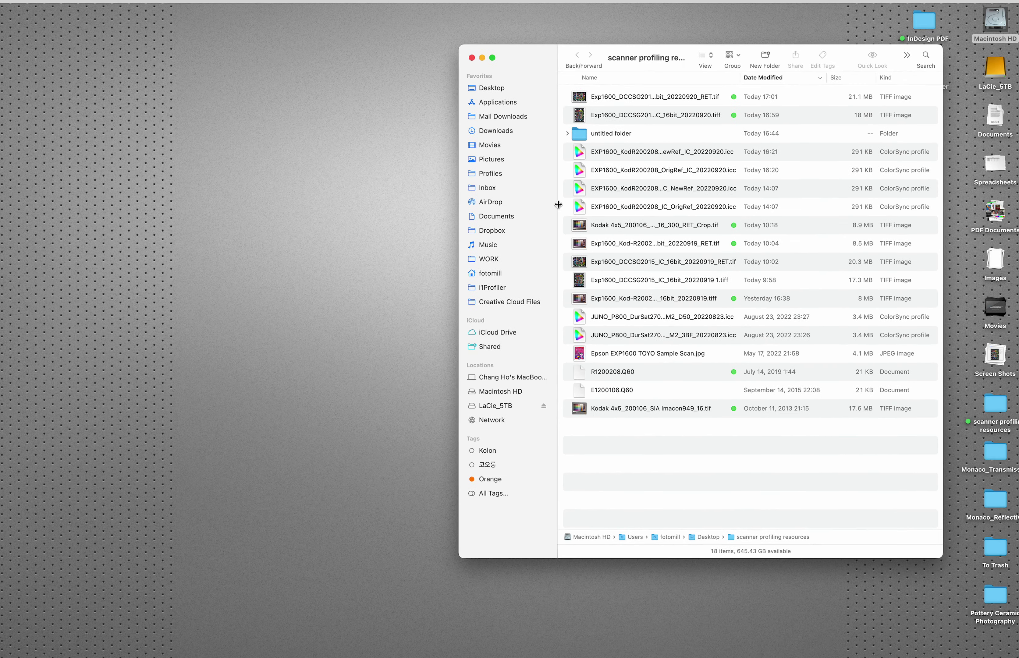
pyautogui.doubleClick(580, 349)
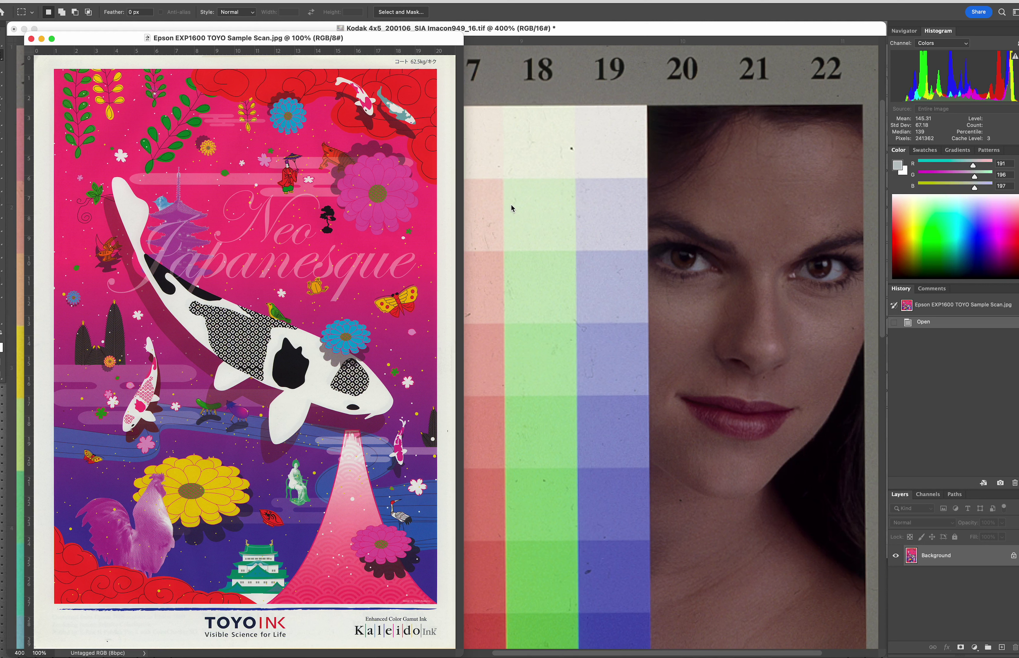
pyautogui.moveTo(440, 40); pyautogui.dragTo(495, 34)
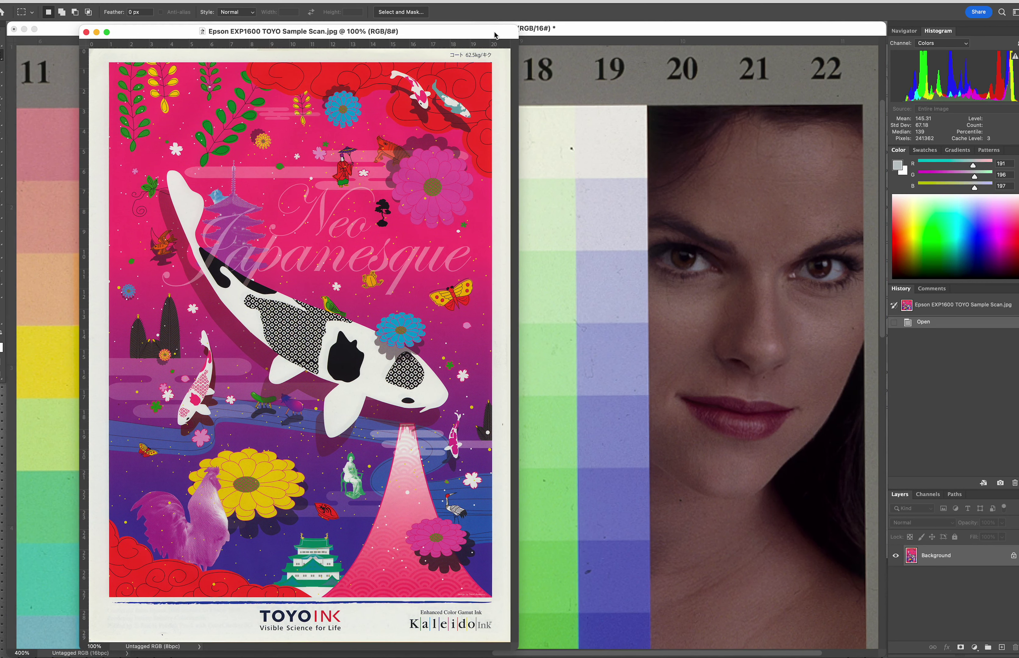
# Assign the EXP1600_DCCSG_CustRef_IC_20220920.icc profile to the TOYO sample scan
pyautogui.click(84, 0)
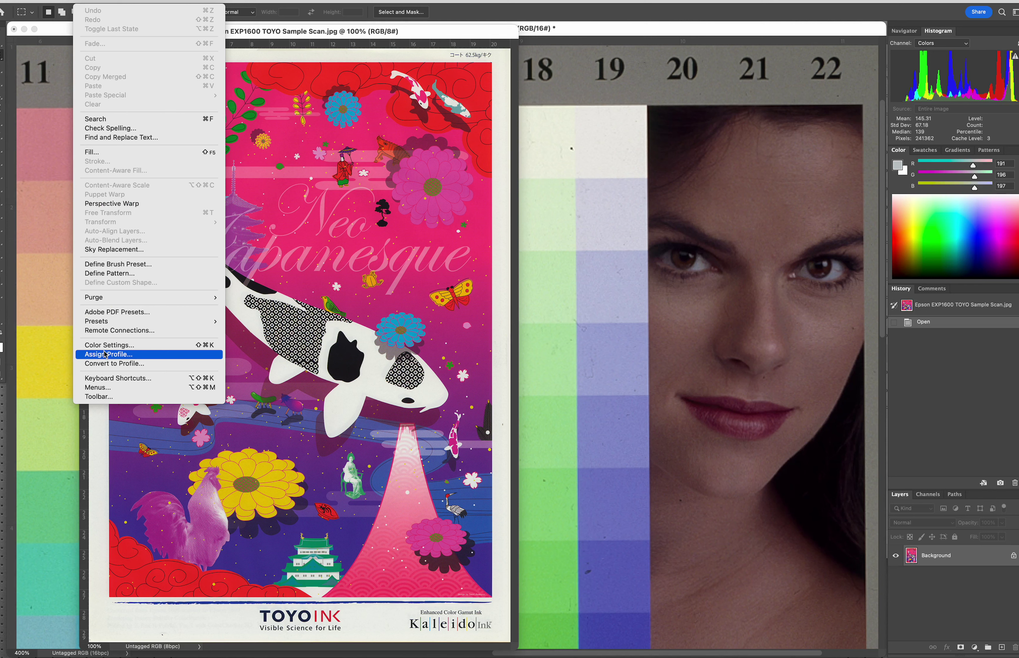
pyautogui.click(588, 319)
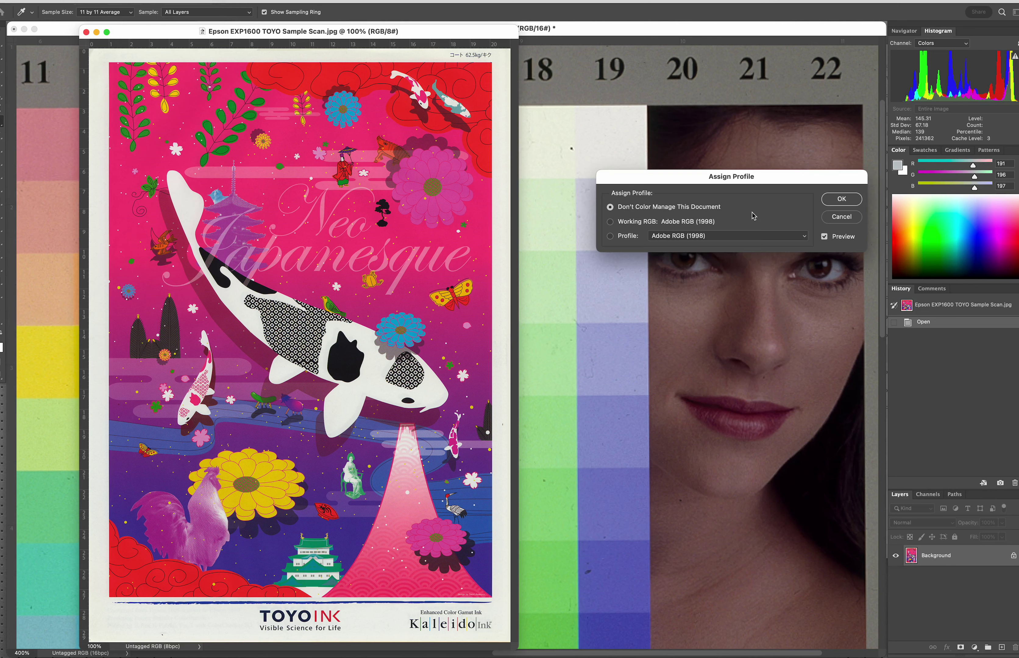
pyautogui.click(706, 236)
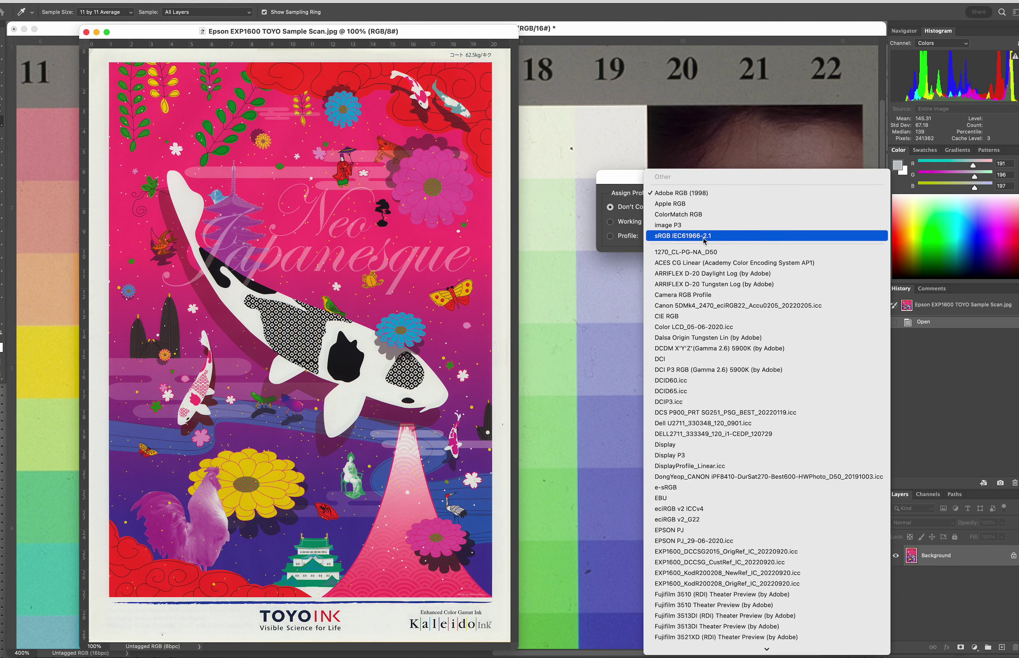
pyautogui.scroll(-5, 704, 241)
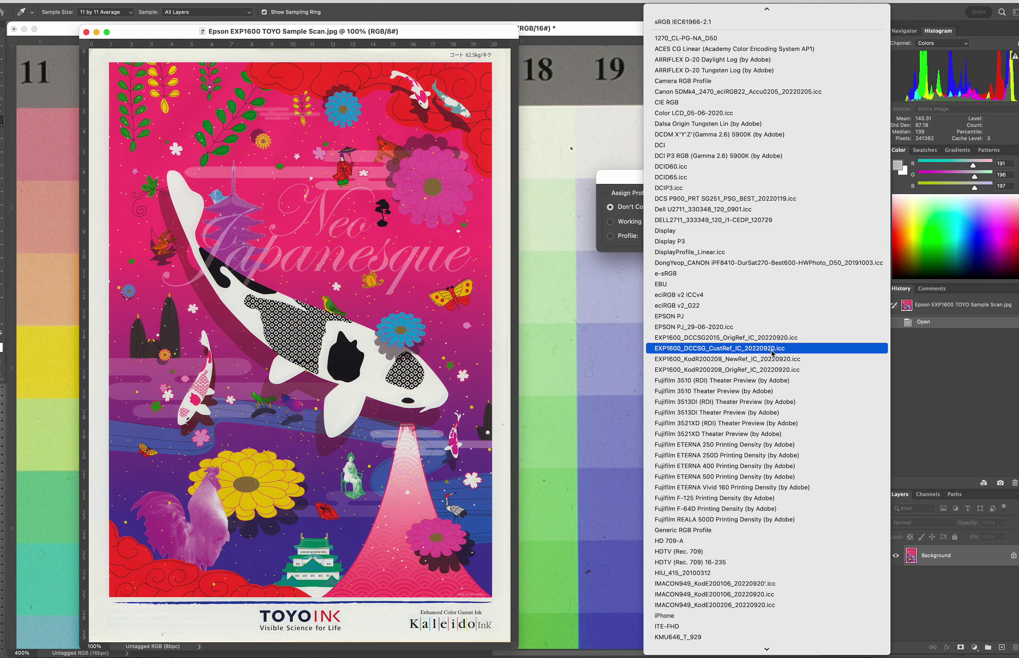
pyautogui.click(771, 352)
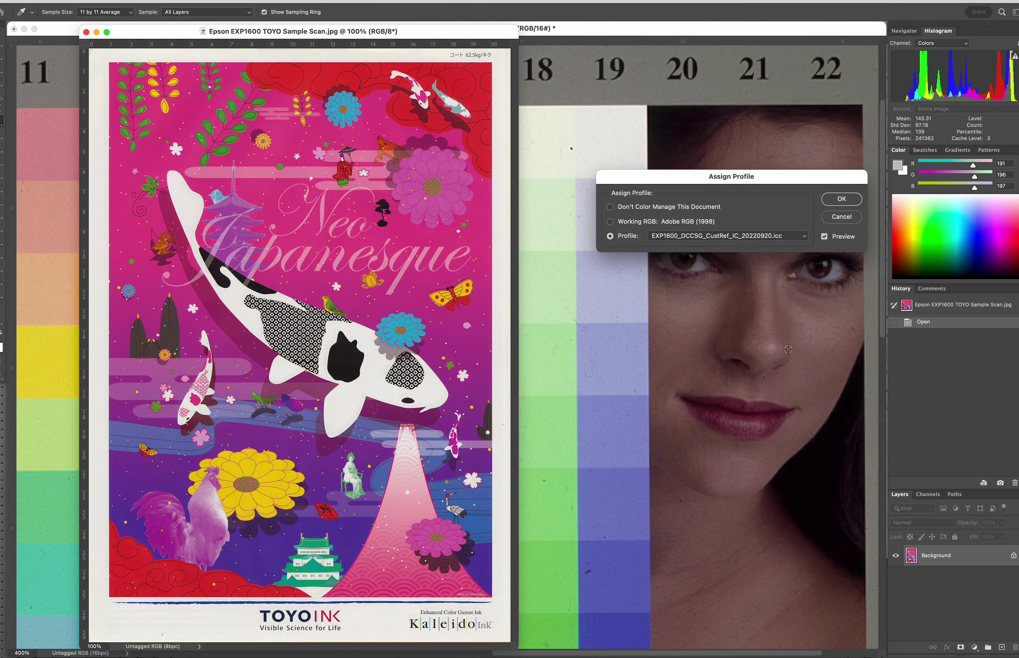
pyautogui.click(842, 199)
pyautogui.press('m')
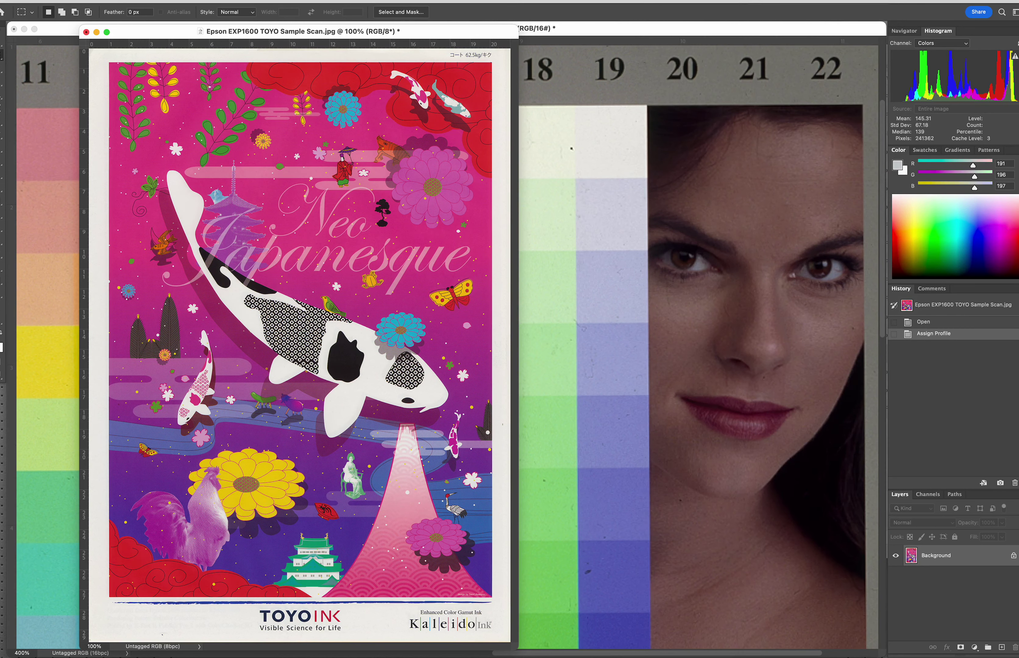
# Assign the EXP1600_KodR200208_NewRef_IC_20220920.icc profile to the TOYO sample scan for comparison
pyautogui.click(85, 1)
pyautogui.click(108, 354)
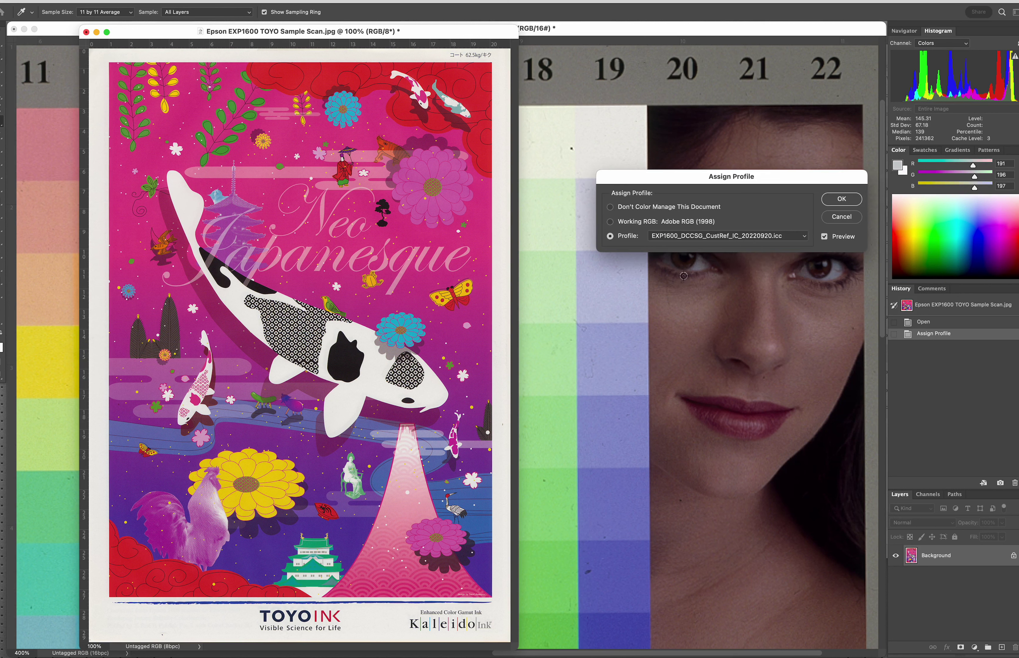
pyautogui.click(704, 236)
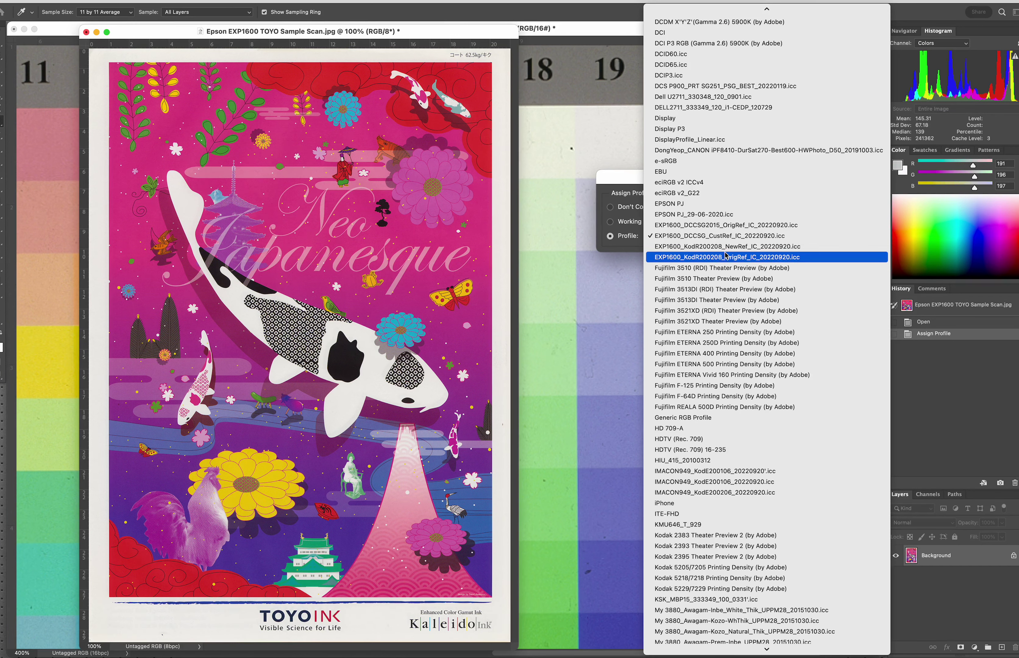
pyautogui.click(735, 251)
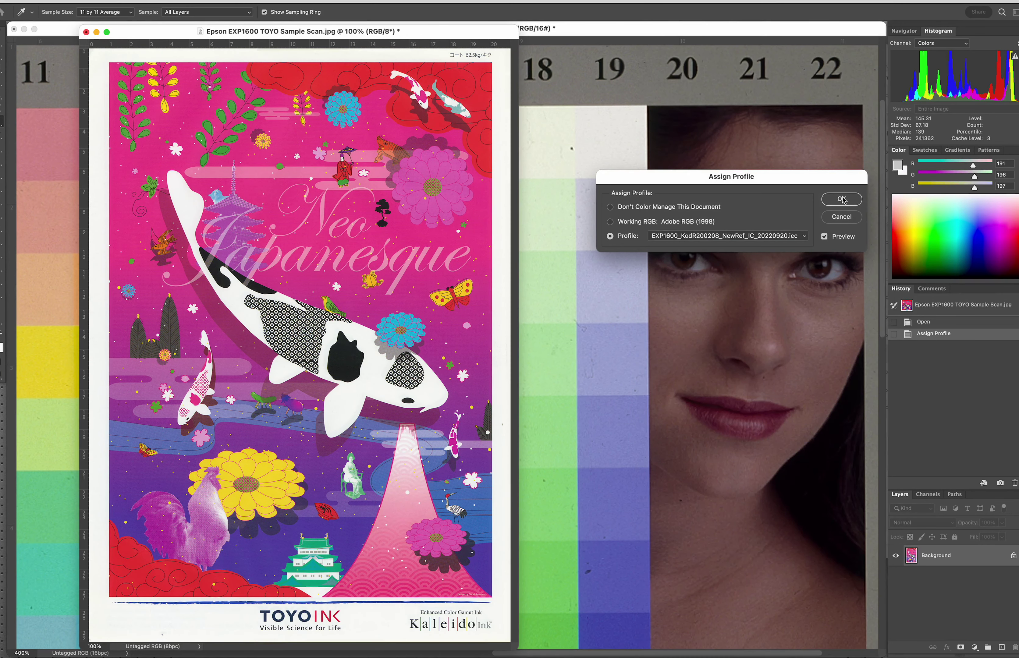
pyautogui.click(841, 200)
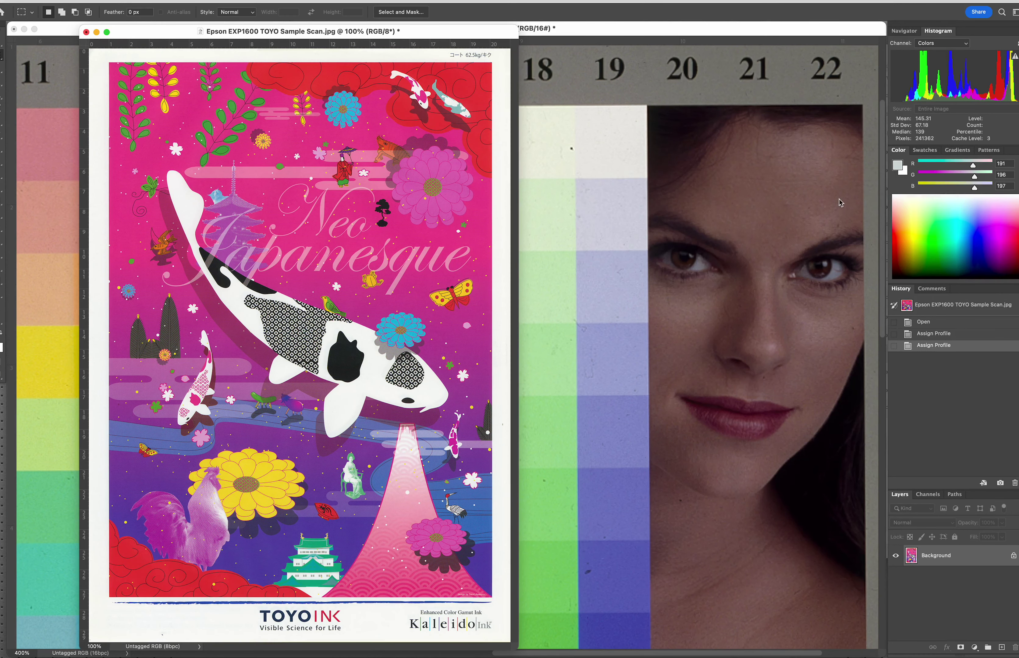
# Compare the scan's two assigned-profile history states and return to the EXP1600_DCCSG_CustRef_IC_20220920.icc assignment
pyautogui.click(937, 336)
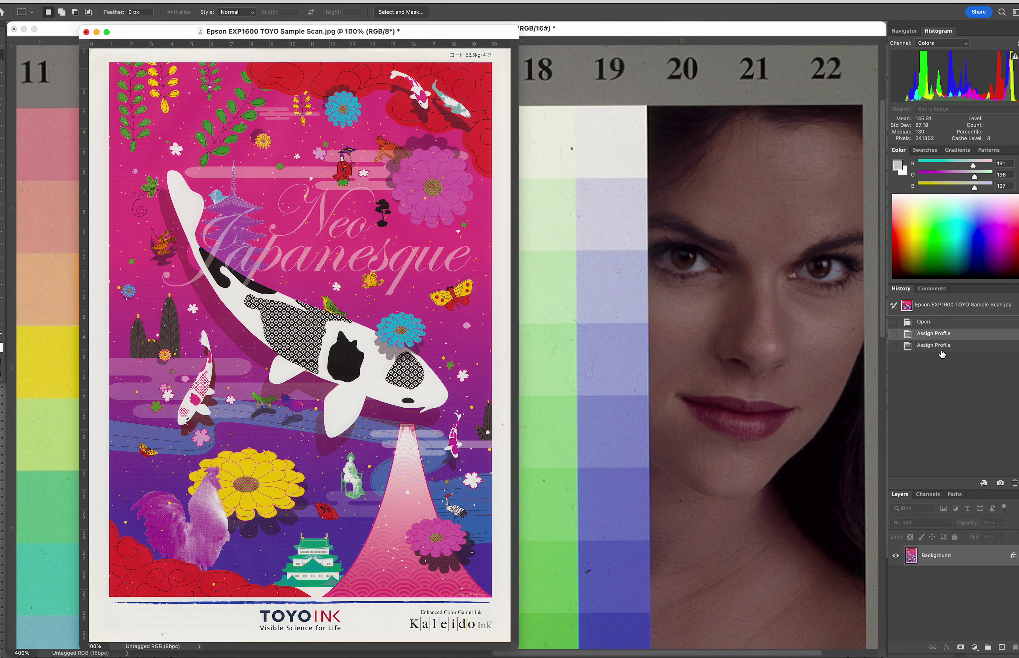
pyautogui.click(943, 346)
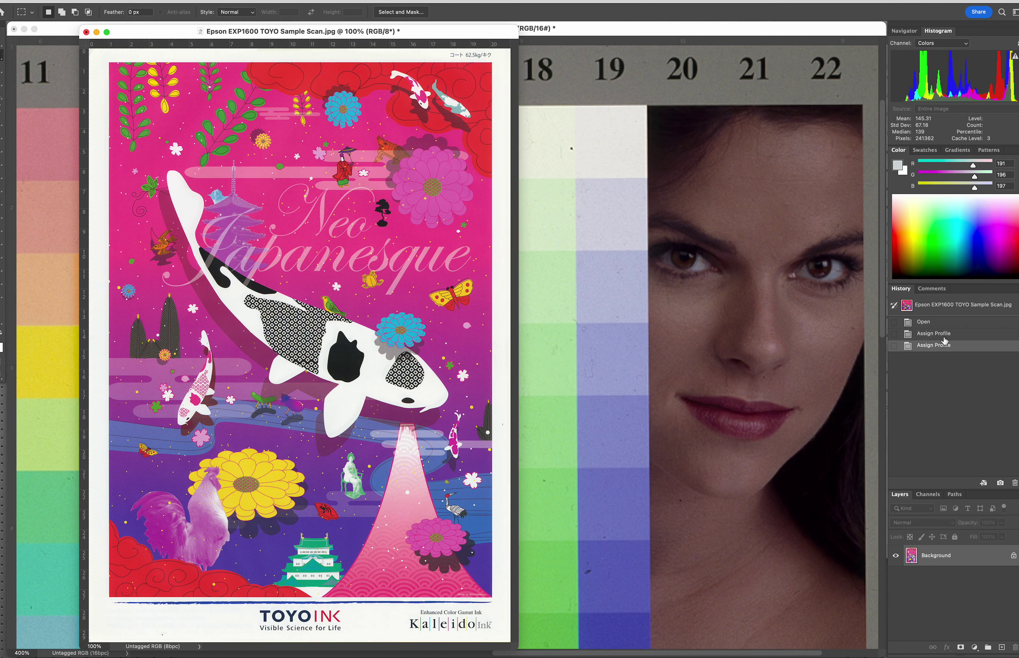
pyautogui.click(944, 336)
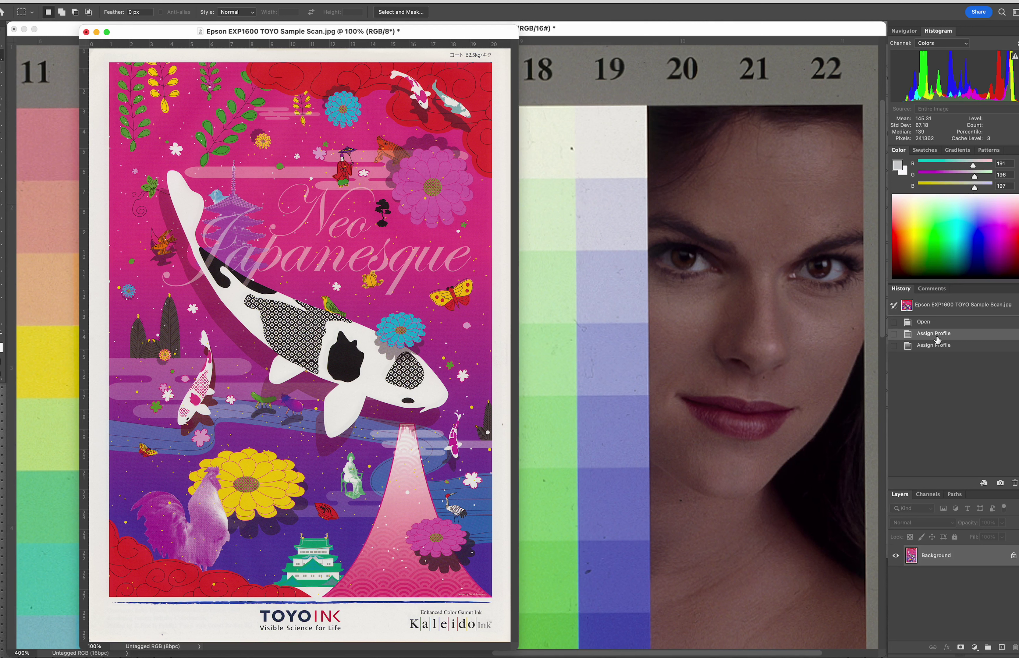
# Convert the TOYO sample scan to the My3880_DurSat270-PSG-14_M2_D50_av_20220912.icc profile with Absolute Colorimetric intent
pyautogui.click(87, 1)
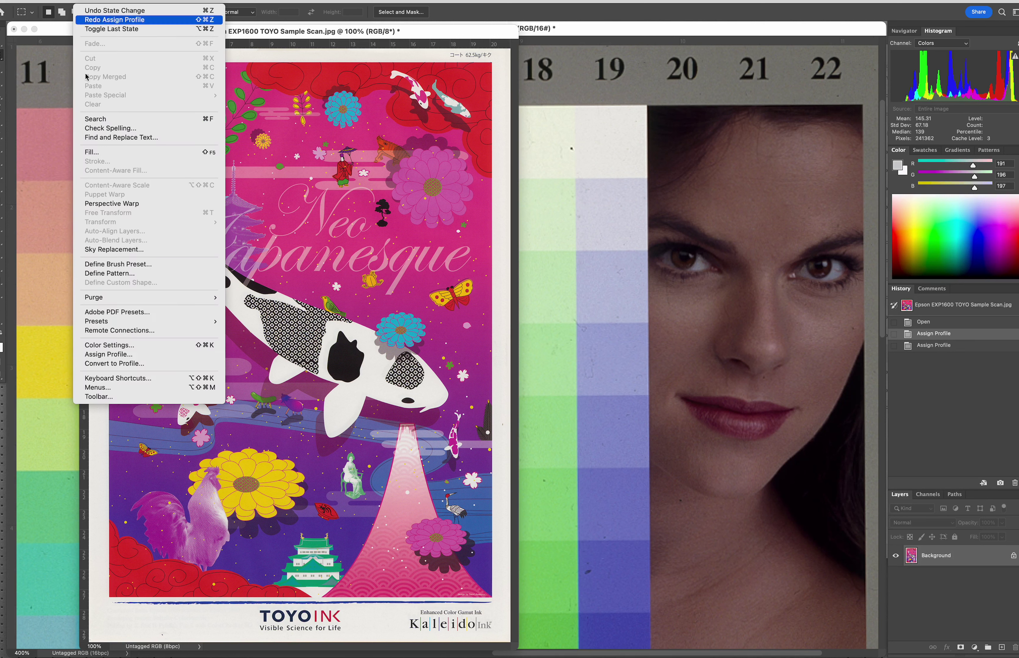
pyautogui.click(131, 363)
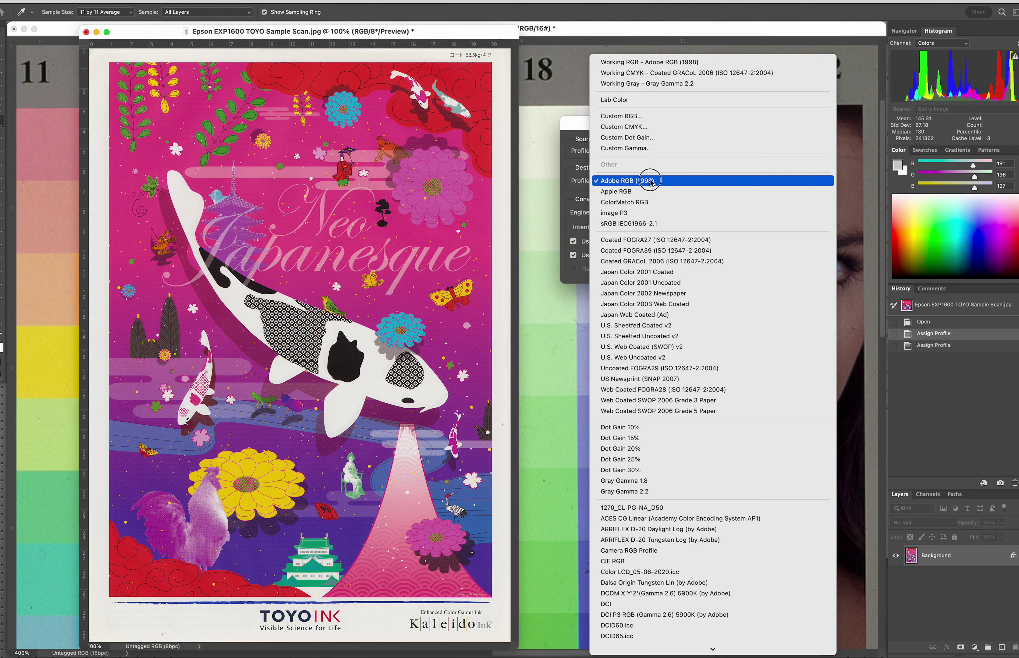
pyautogui.click(639, 181)
pyautogui.scroll(-15, 651, 182)
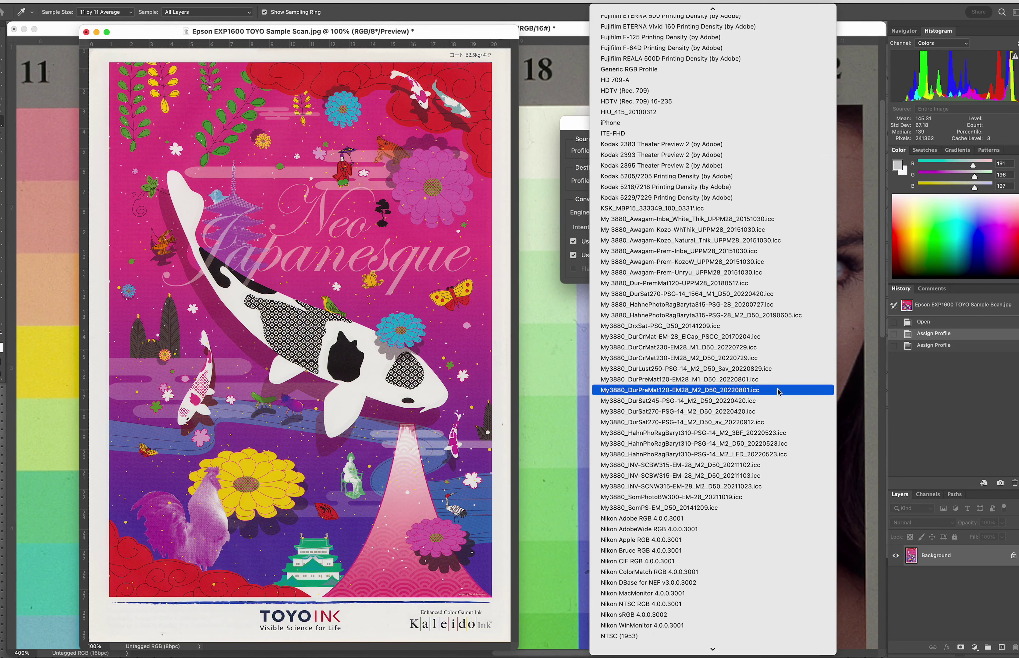
pyautogui.click(771, 422)
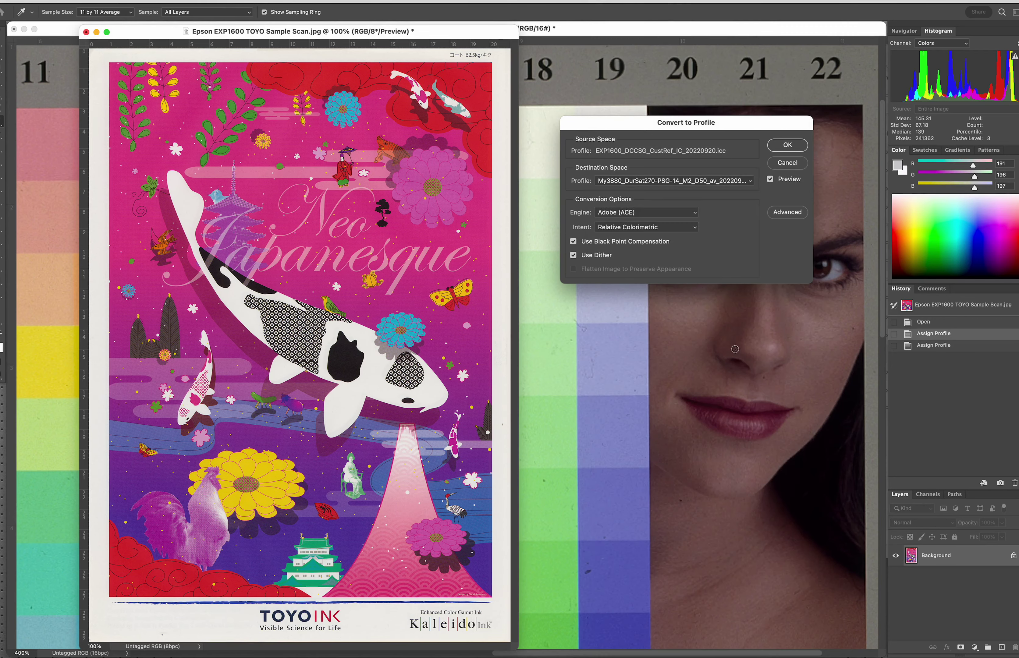
pyautogui.click(638, 227)
pyautogui.click(634, 237)
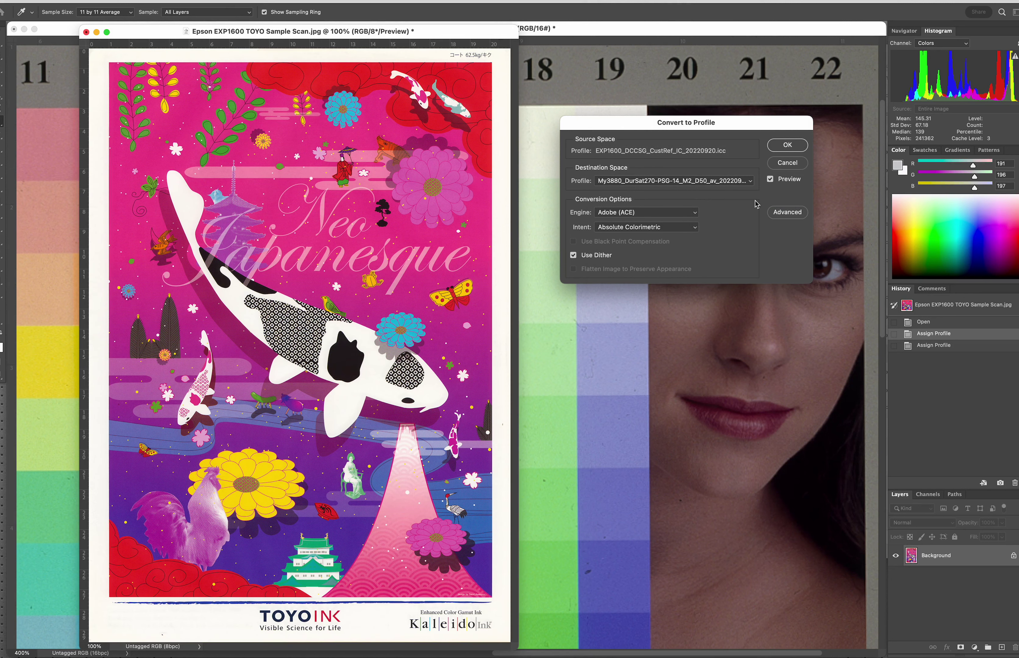
pyautogui.click(787, 145)
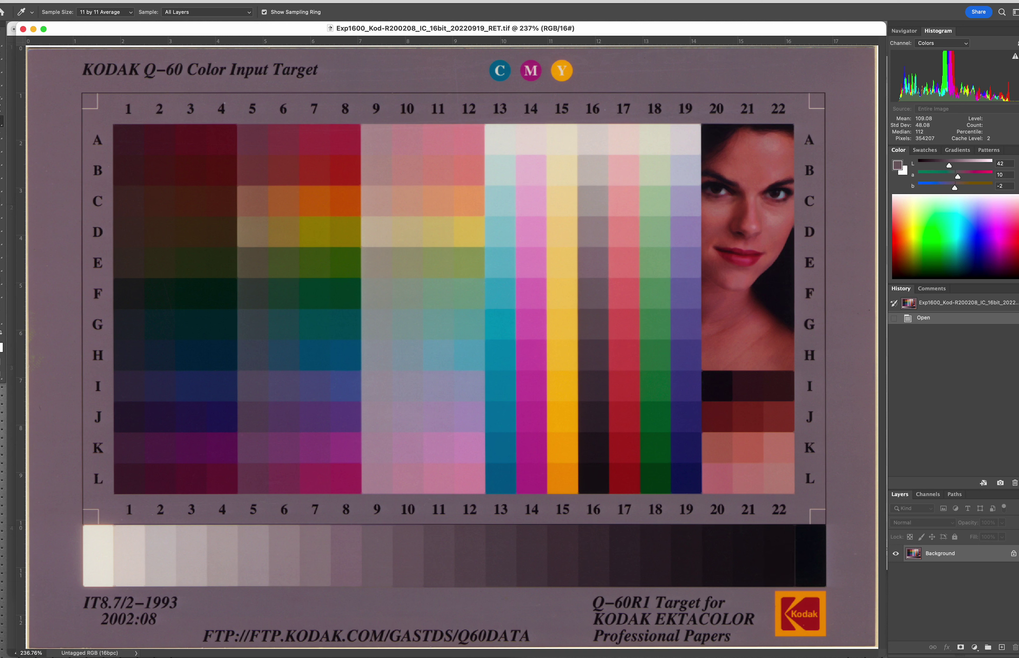
# Assign the EXP1600_KodR200208_OrigRef_IC_20220920.icc profile to the Kodak Q-60 target scan
pyautogui.click(83, 1)
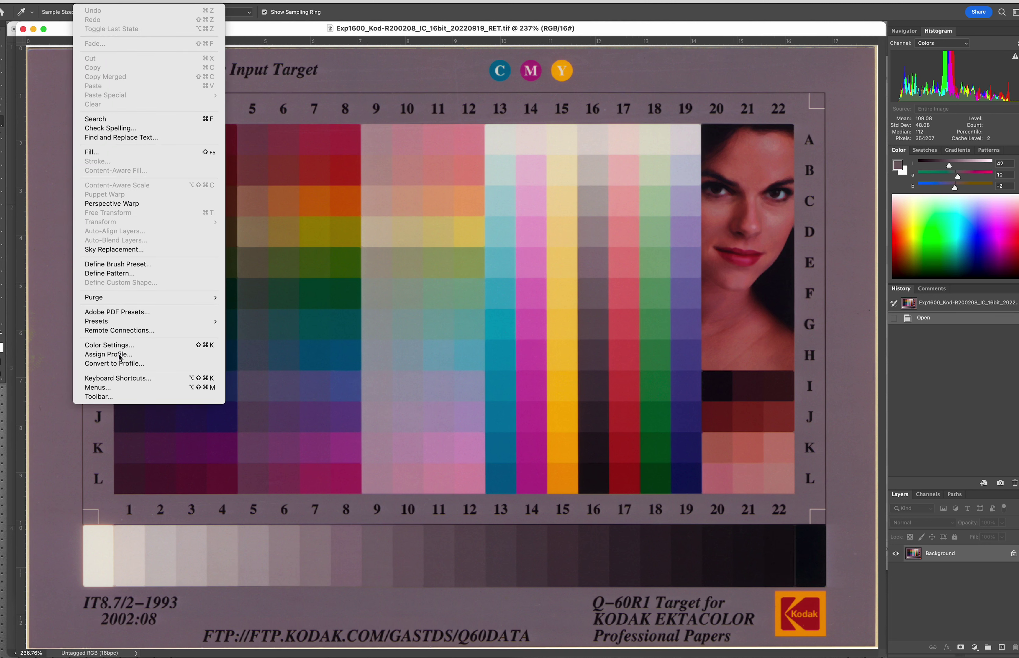
pyautogui.click(109, 354)
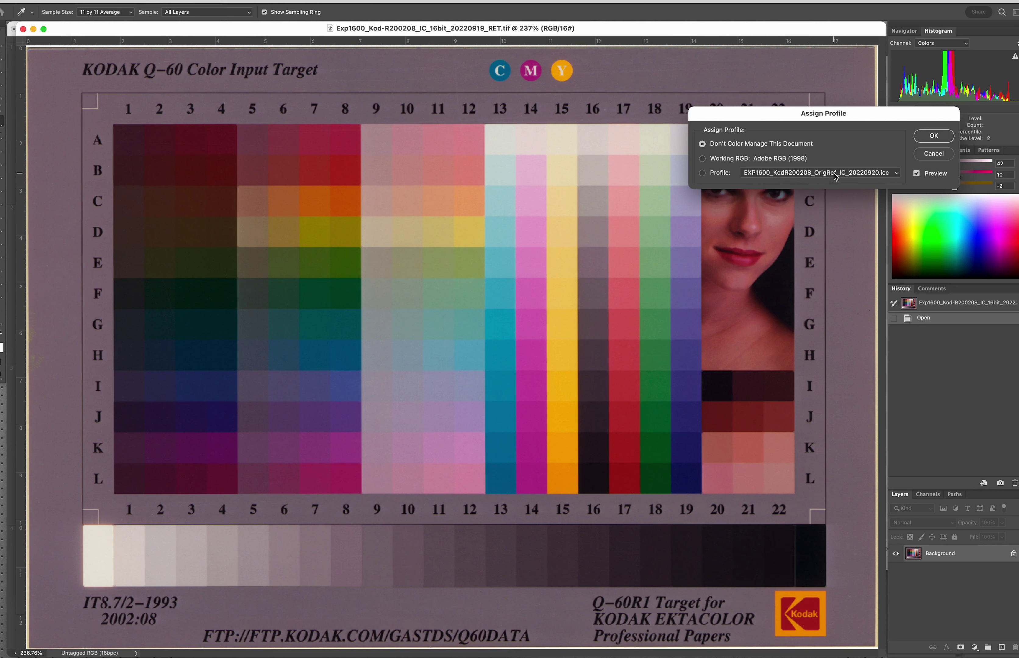
pyautogui.click(719, 172)
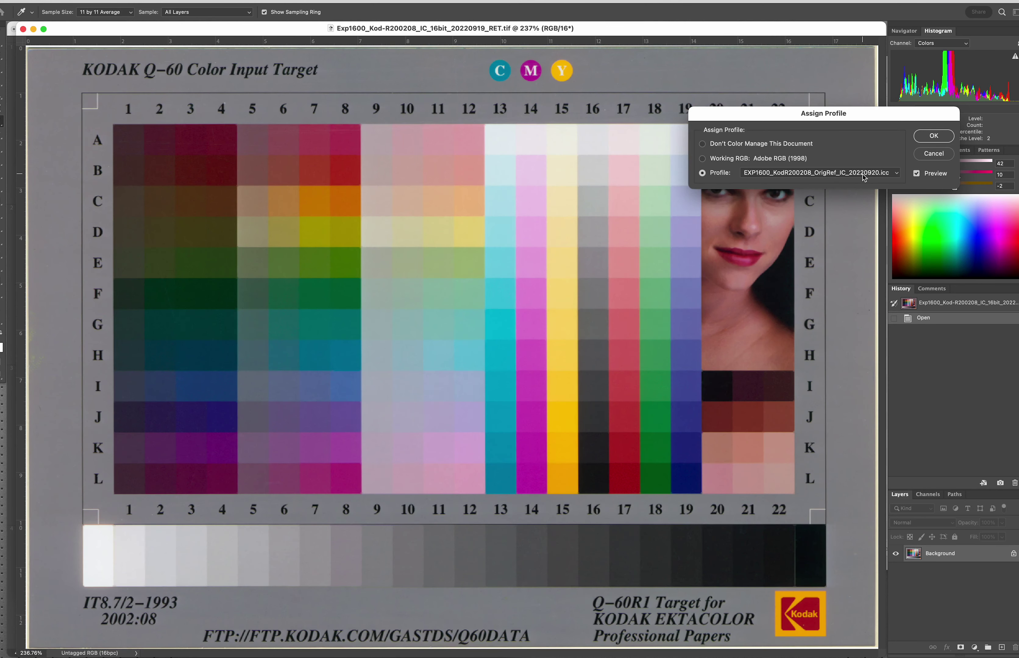
pyautogui.click(933, 136)
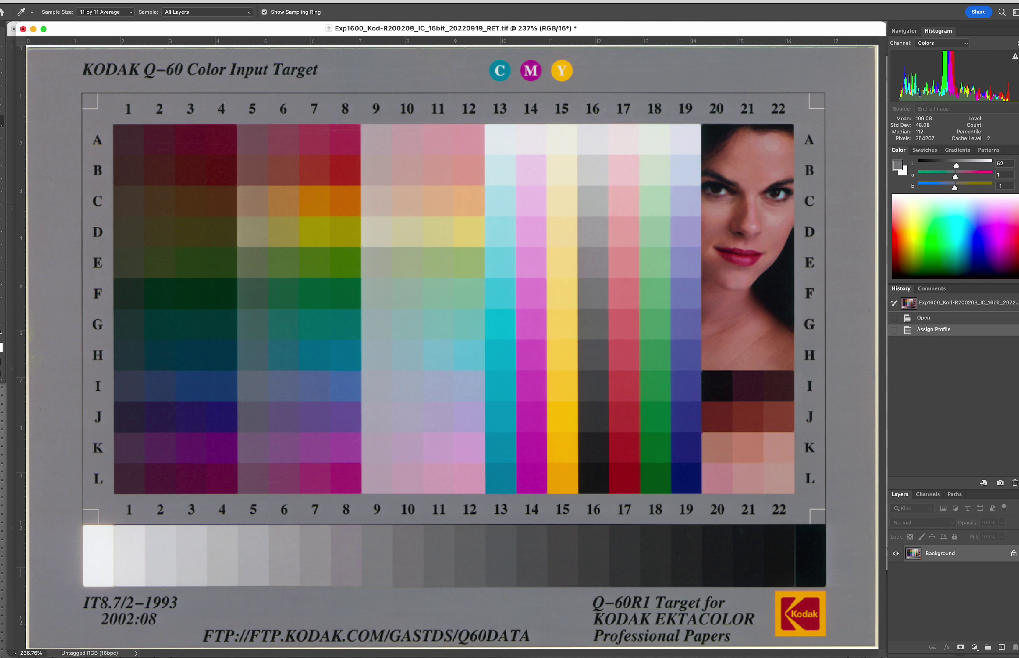
# Assign the EXP1600_KodR200208_NewRef_IC_20220920.icc profile to the Kodak Q-60 target scan
pyautogui.click(81, 1)
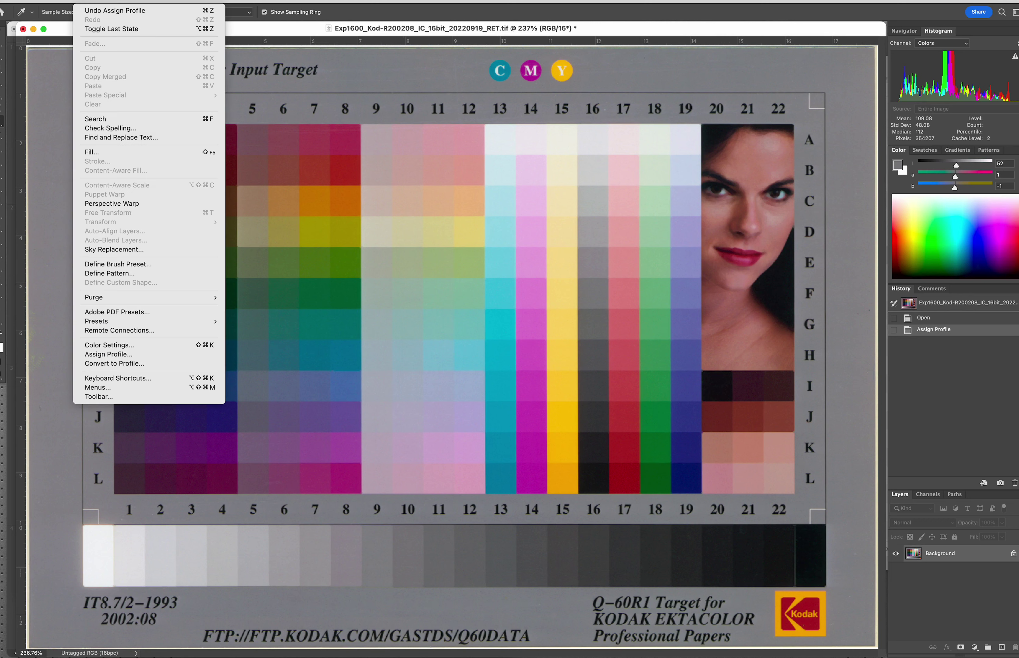
pyautogui.click(152, 356)
pyautogui.click(858, 174)
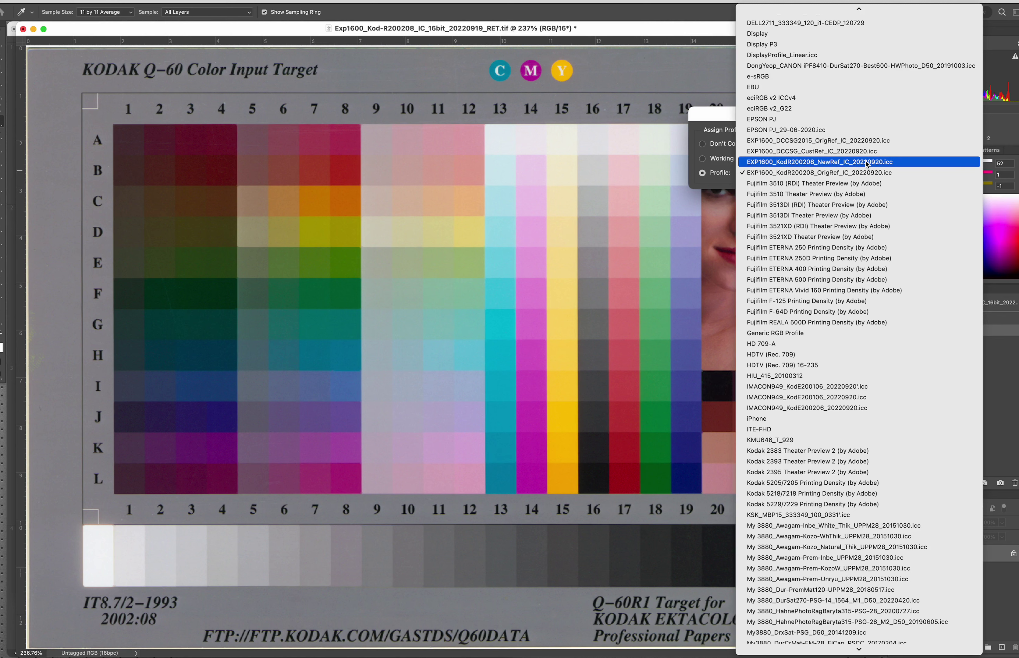
pyautogui.click(865, 163)
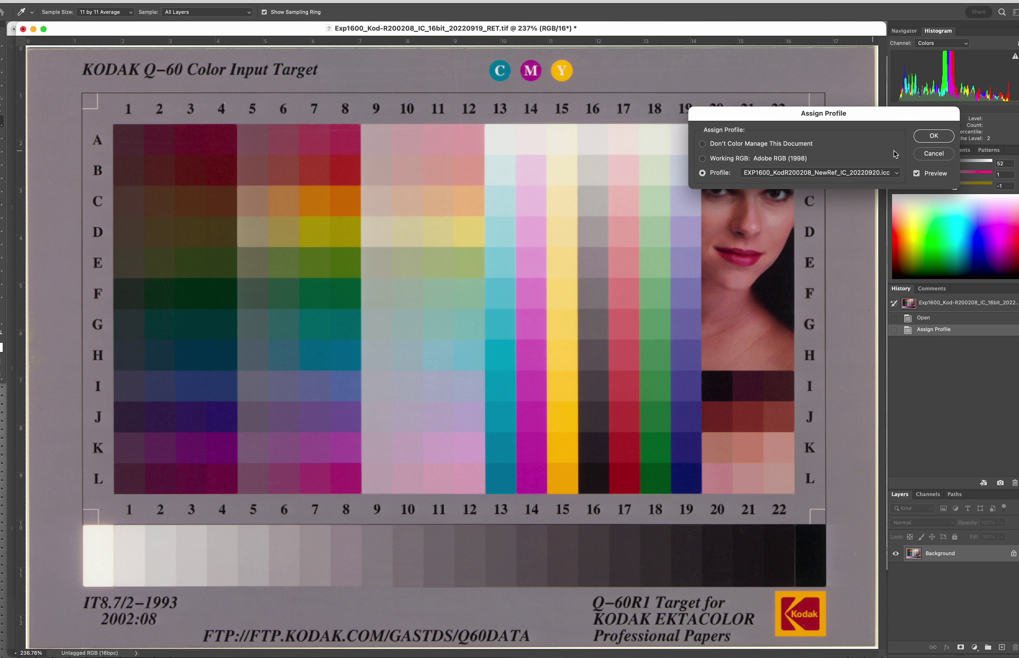
pyautogui.click(934, 136)
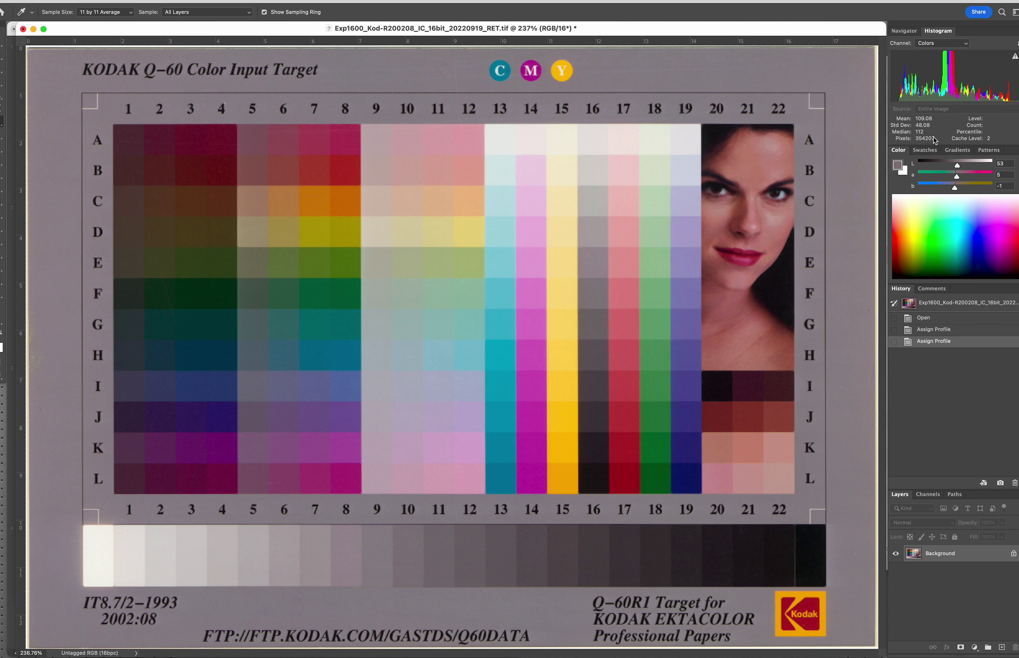
# Compare the Kodak target's OrigRef and NewRef profile history states repeatedly, ending on the NewRef assignment
pyautogui.click(935, 329)
pyautogui.click(944, 341)
pyautogui.click(944, 330)
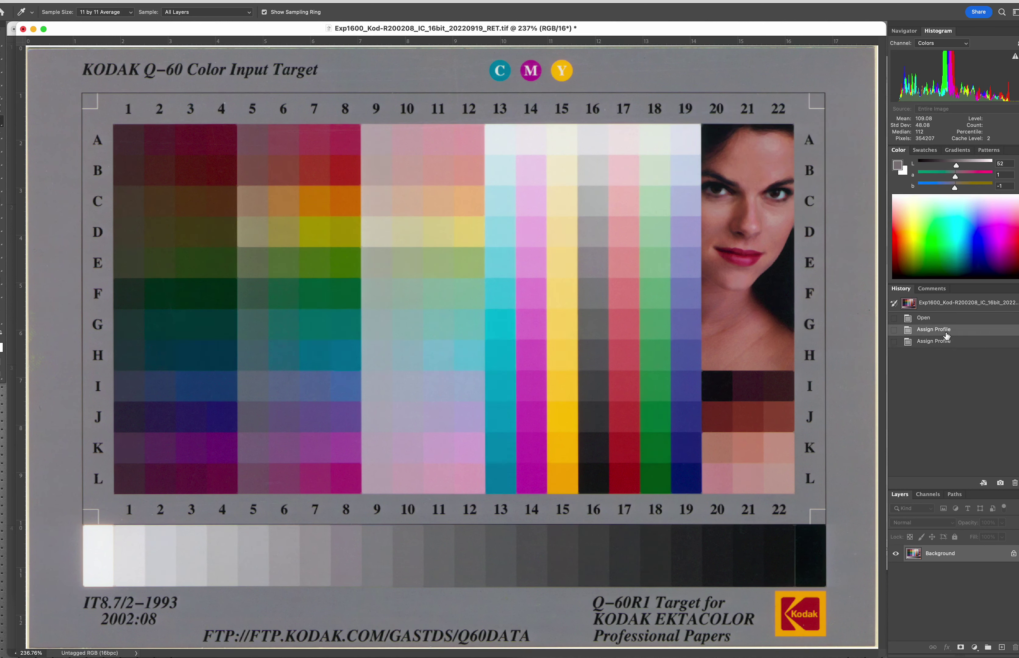
pyautogui.click(945, 342)
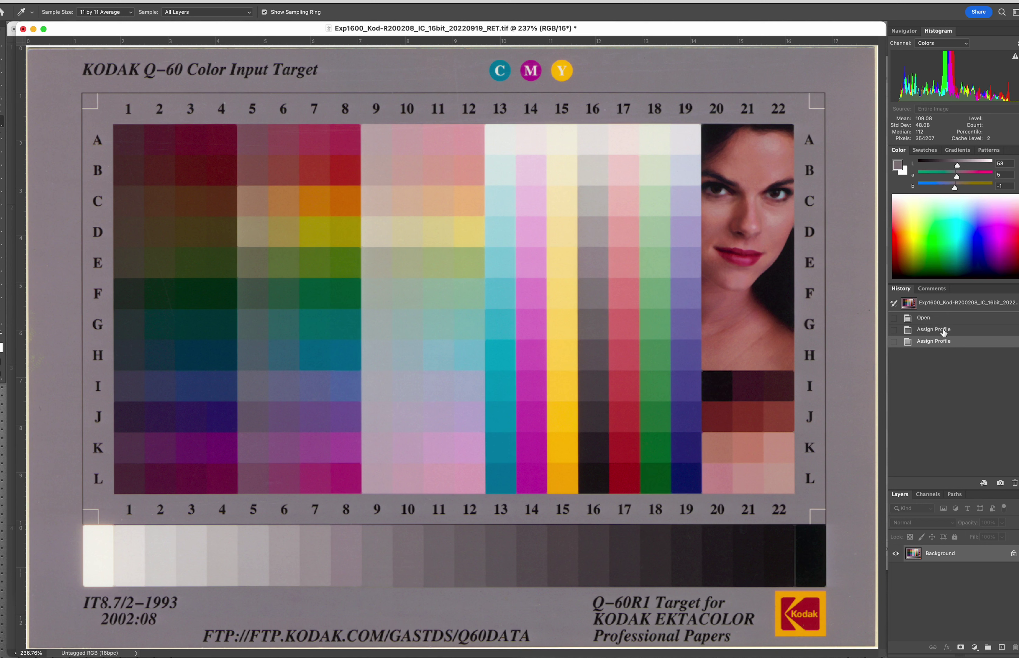
pyautogui.click(943, 332)
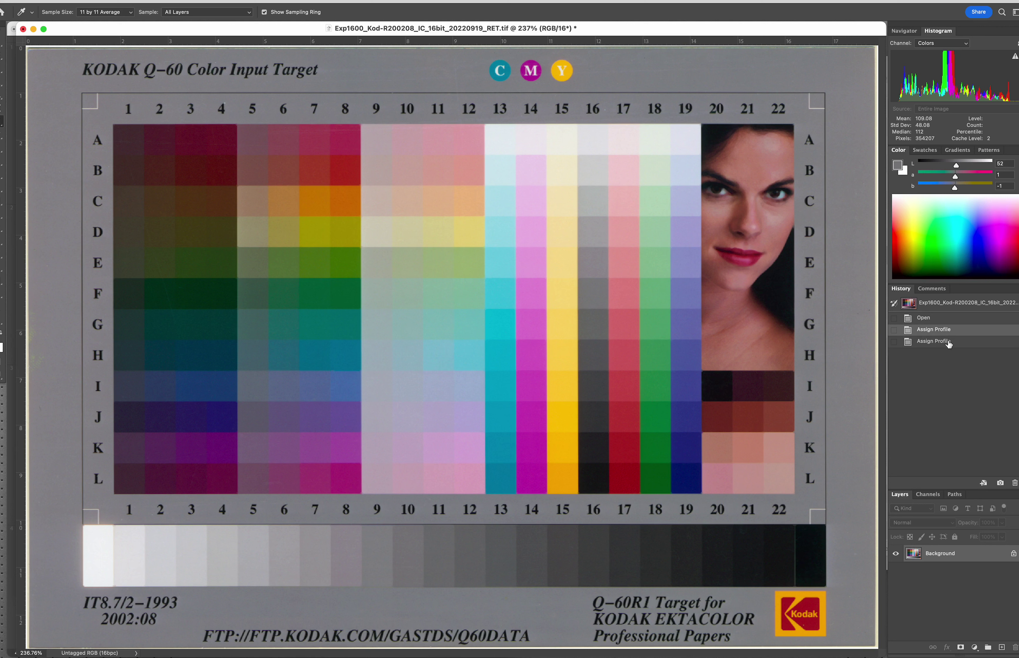
pyautogui.click(948, 344)
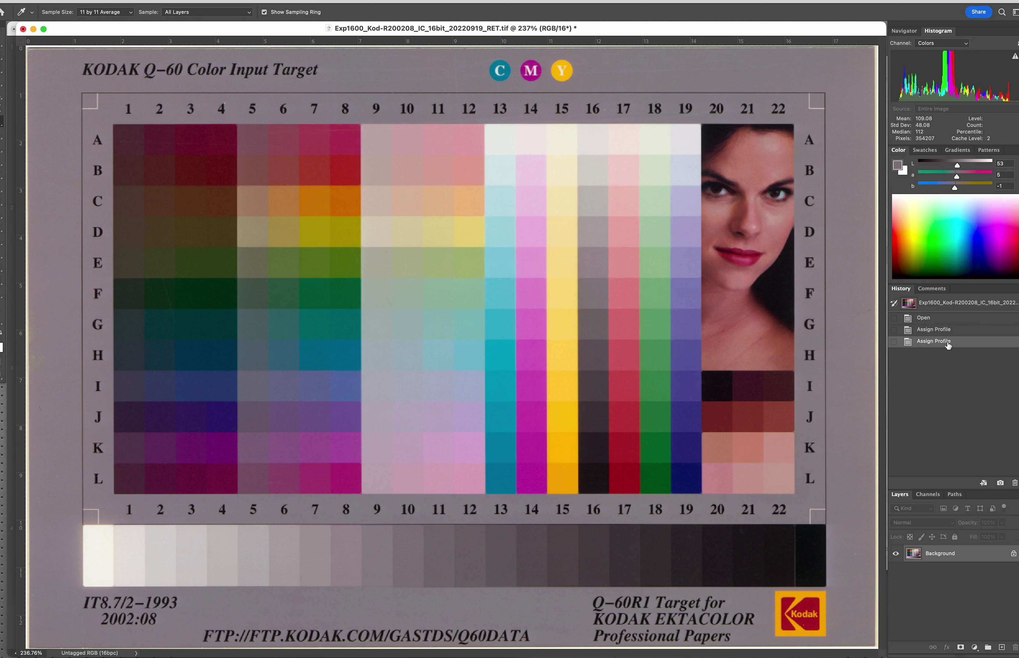
pyautogui.click(943, 333)
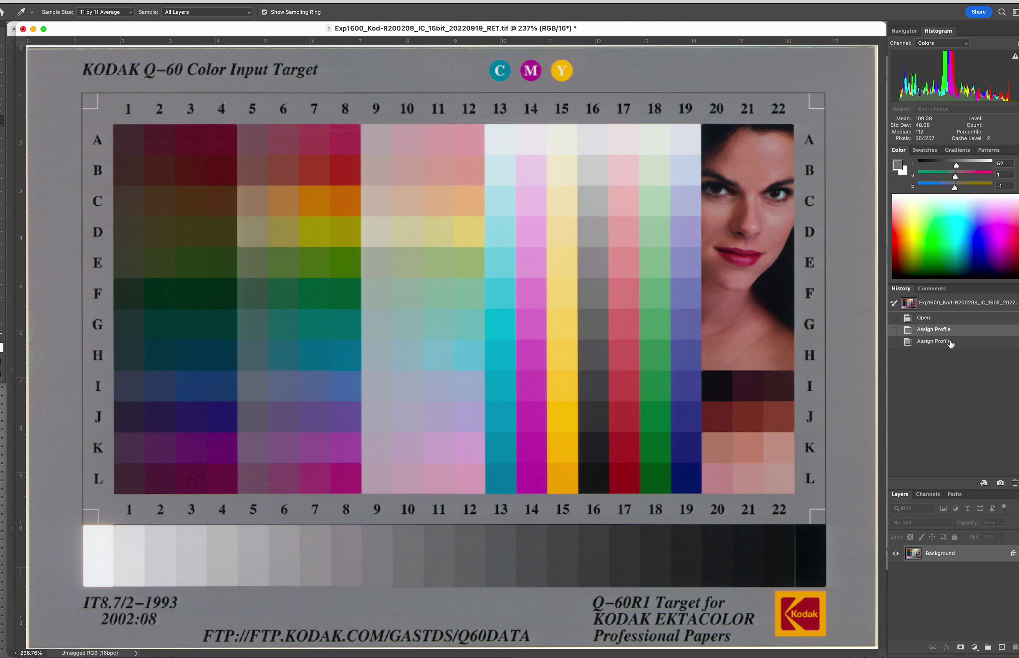
pyautogui.click(936, 341)
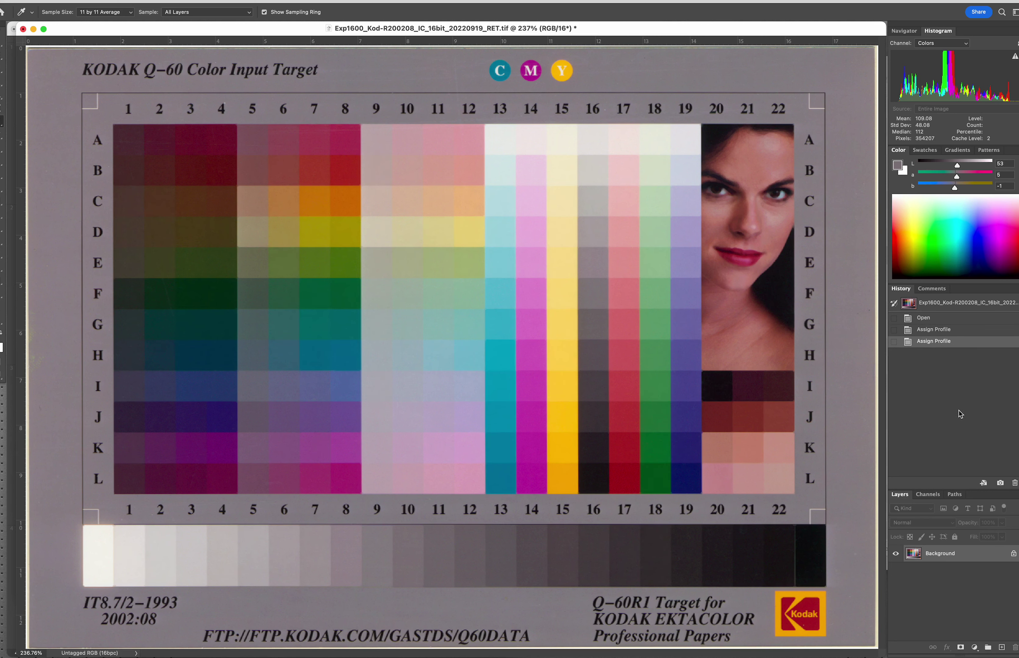
pyautogui.click(936, 331)
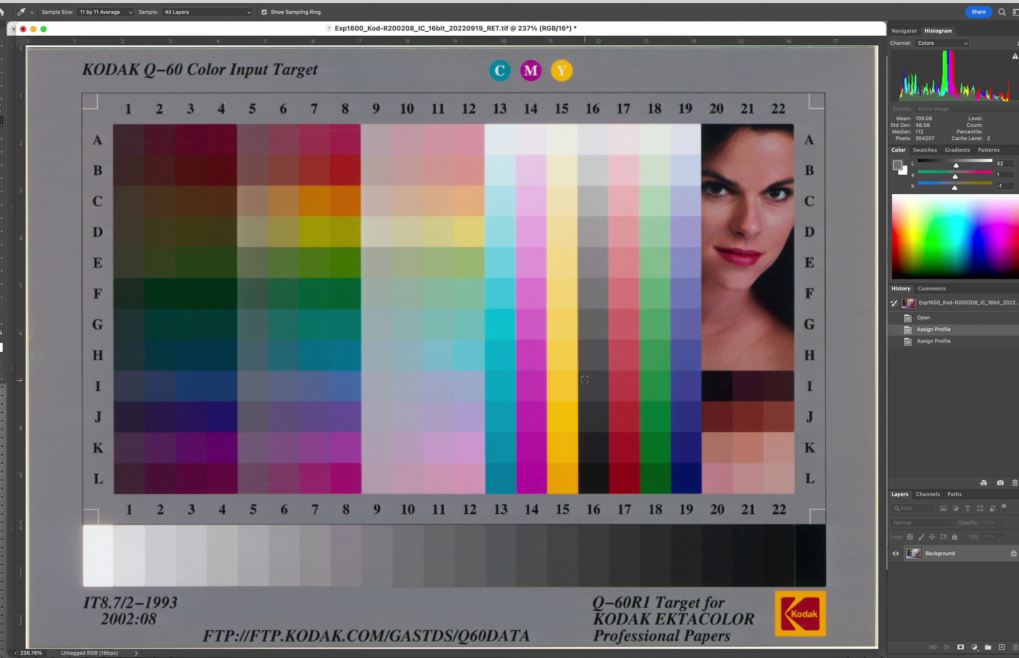
pyautogui.click(938, 343)
pyautogui.click(945, 333)
pyautogui.click(945, 341)
pyautogui.click(945, 333)
pyautogui.click(947, 341)
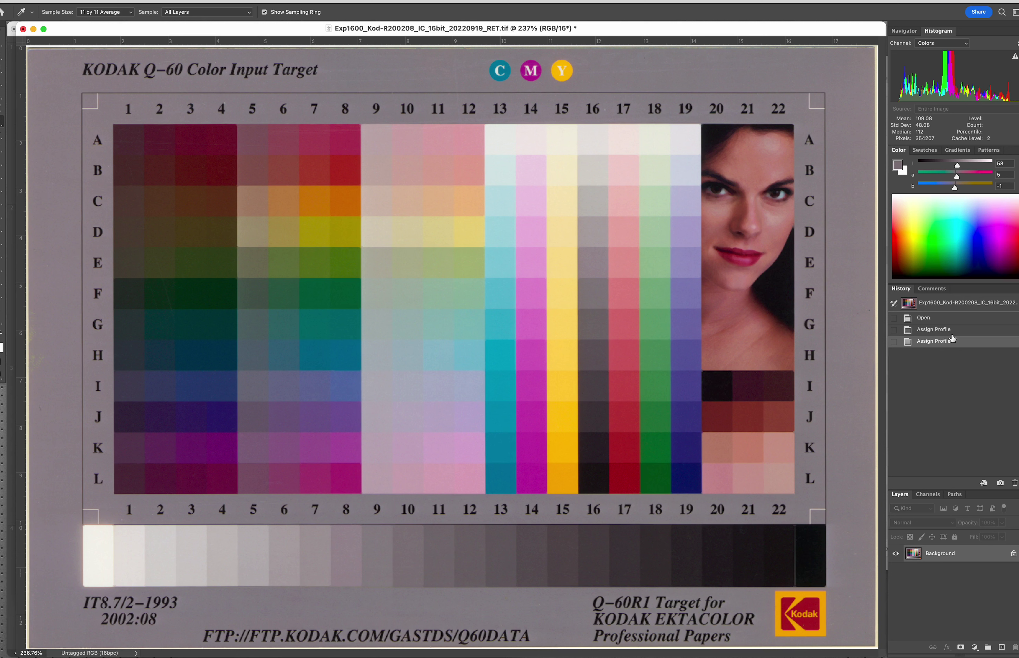
pyautogui.click(936, 332)
pyautogui.click(937, 343)
# Assign the EXP1600_DCCSG_CustRef_IC_20220920.icc profile to the Kodak Q-60 target scan
pyautogui.click(86, 0)
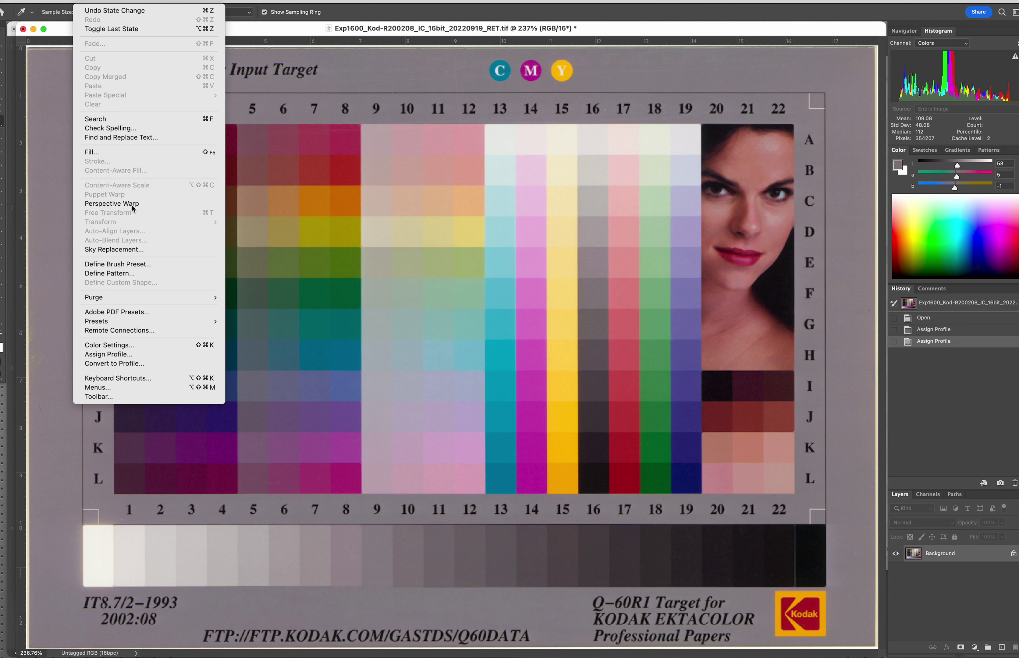
pyautogui.click(152, 354)
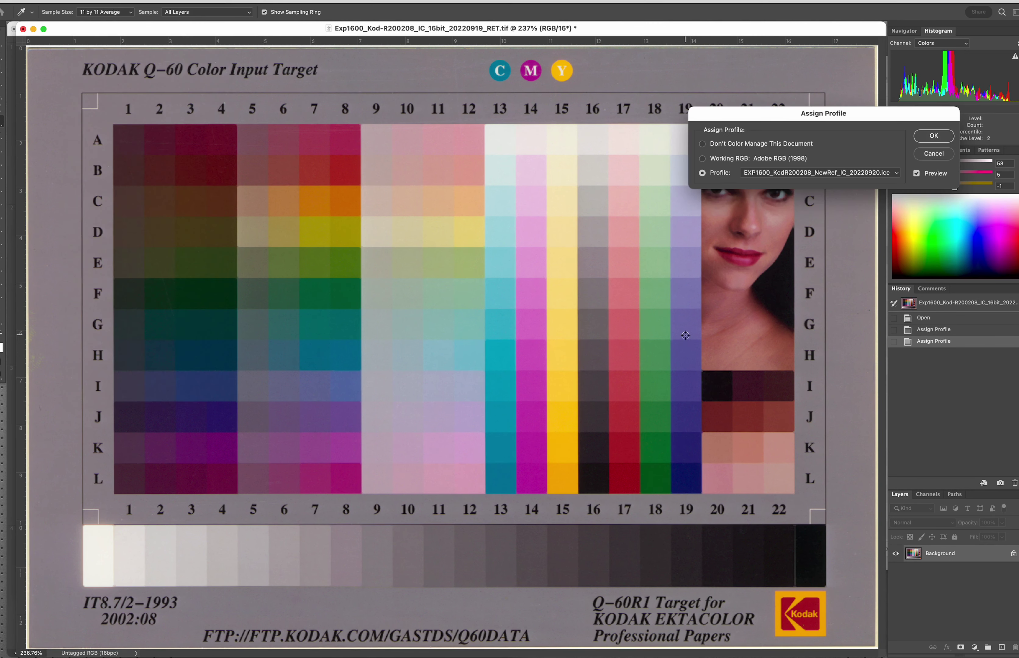
pyautogui.click(852, 174)
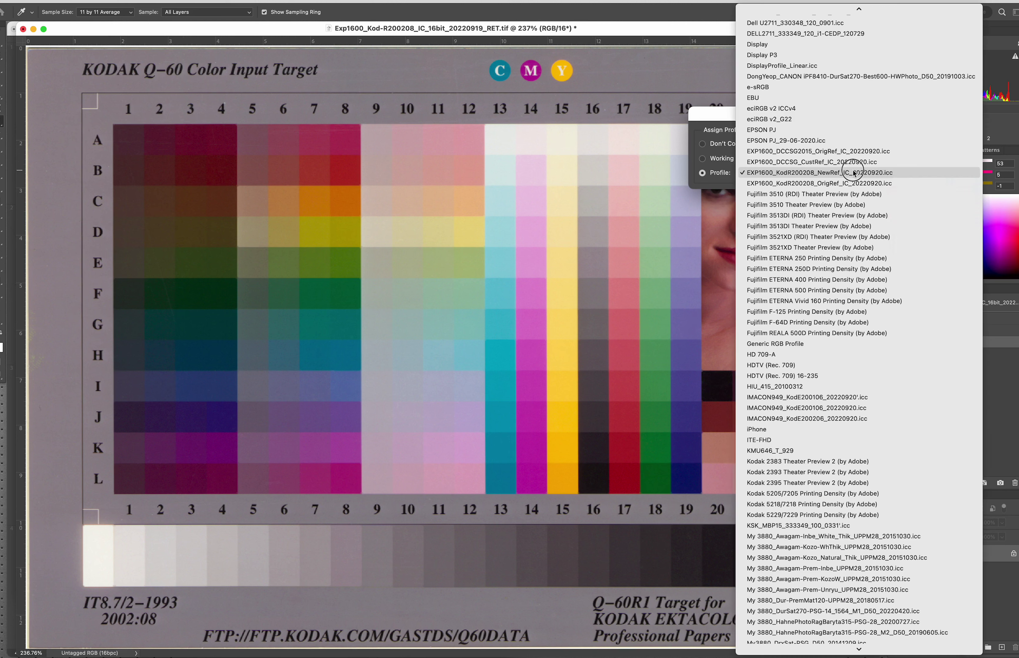
pyautogui.click(847, 163)
pyautogui.click(933, 135)
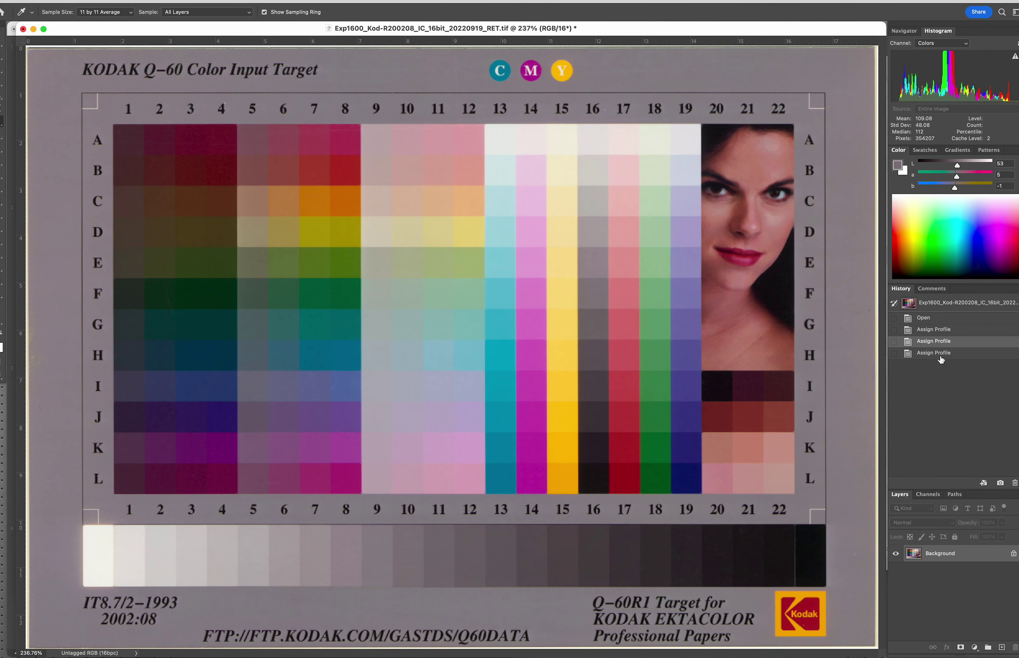
# Compare the Kodak target's NewRef and DCCSG CustRef profile history states, ending on the DCCSG CustRef assignment
pyautogui.click(943, 352)
pyautogui.click(944, 342)
pyautogui.click(943, 355)
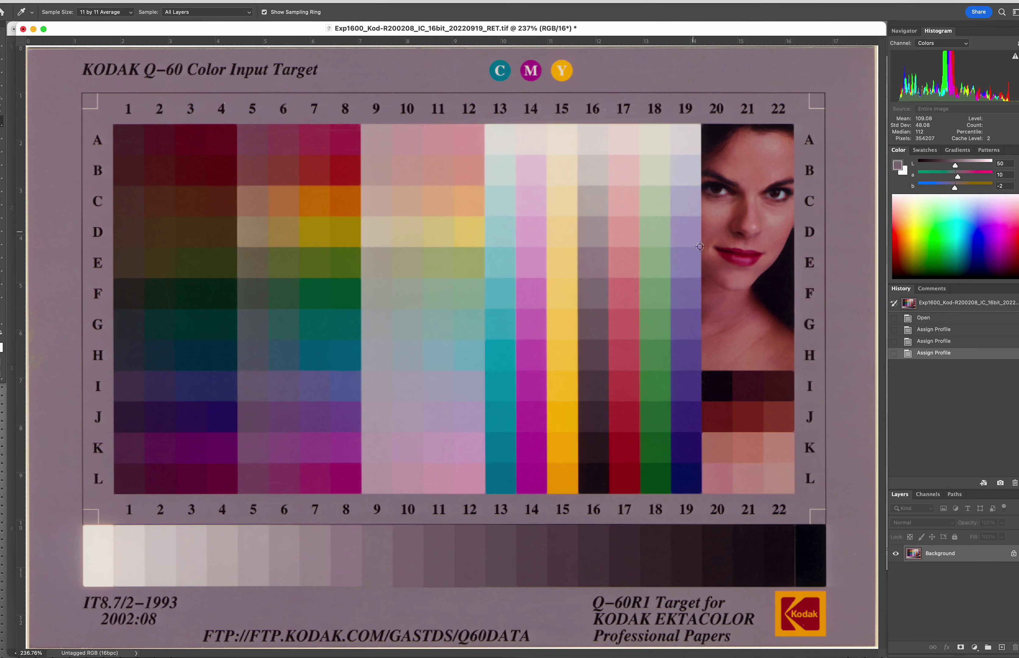
pyautogui.click(935, 343)
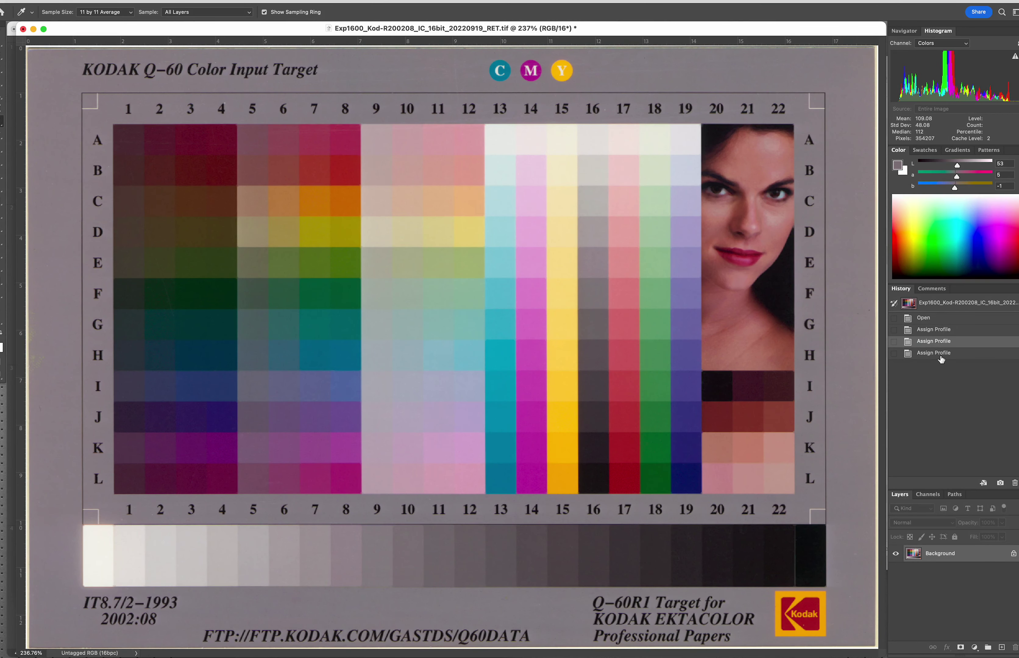
pyautogui.click(940, 355)
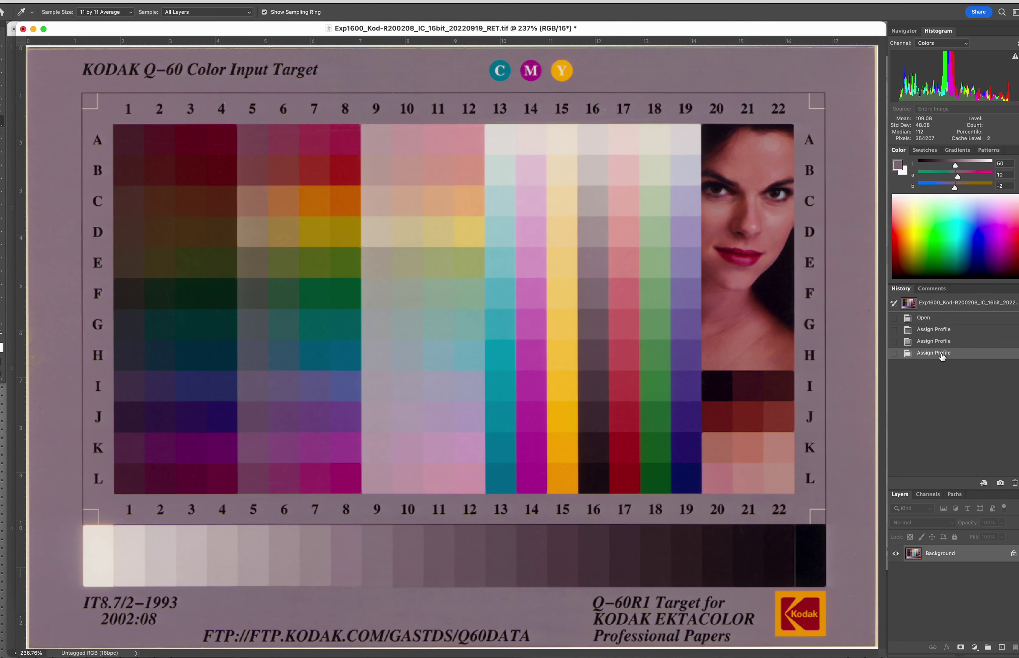
pyautogui.click(942, 344)
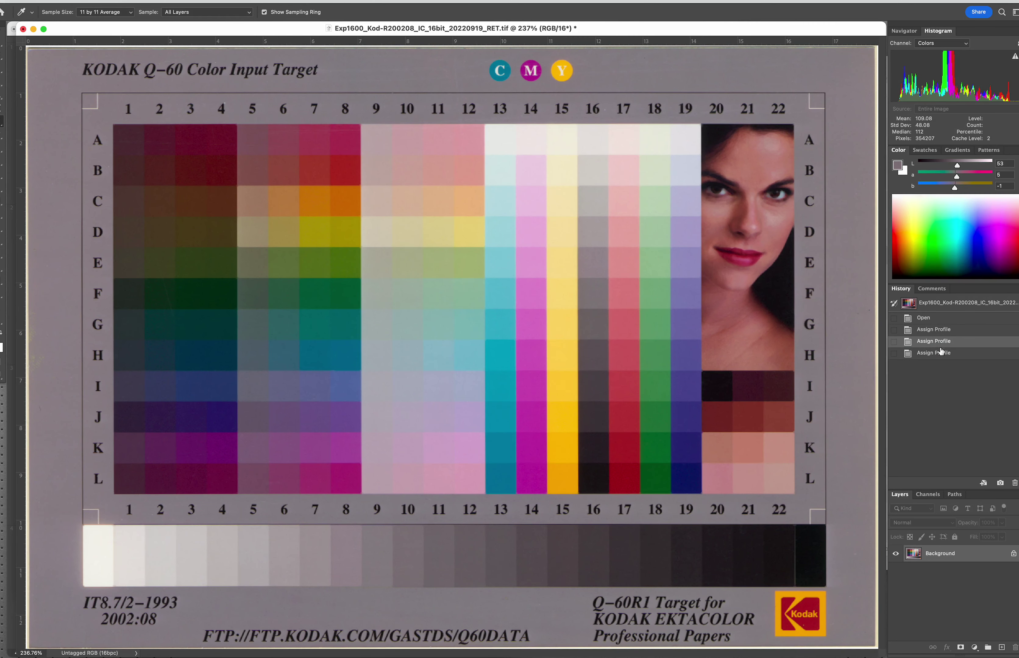
pyautogui.click(940, 354)
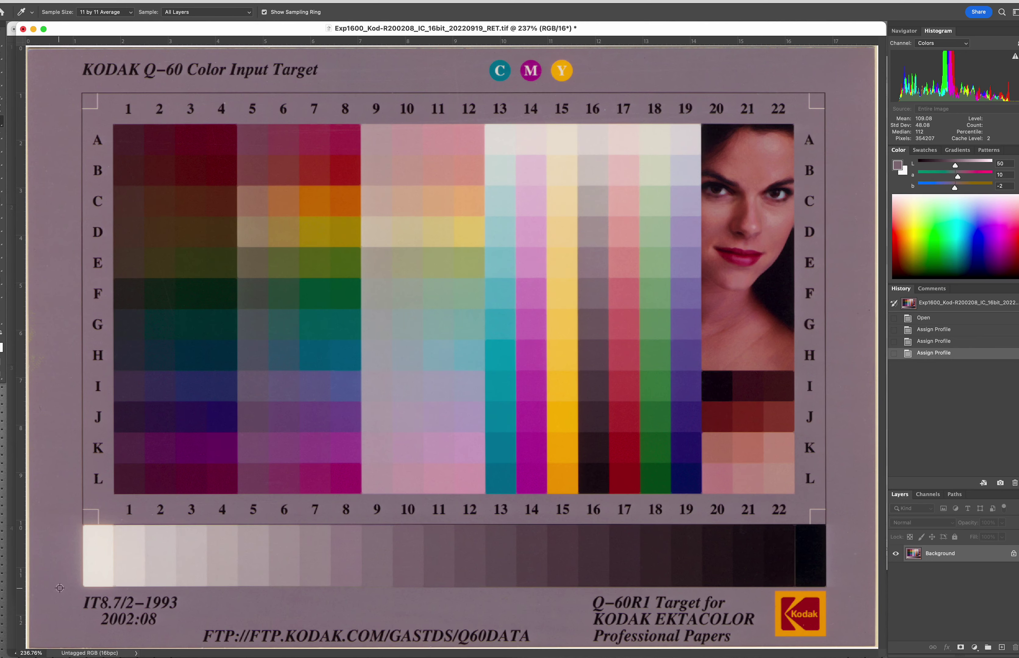
# Bring the Exp1600_DCCSG2015_IC_16bit_20220920.tiff window forward and move it clear of the Kodak target's portrait
pyautogui.hotkey('ctrl', 'Up')
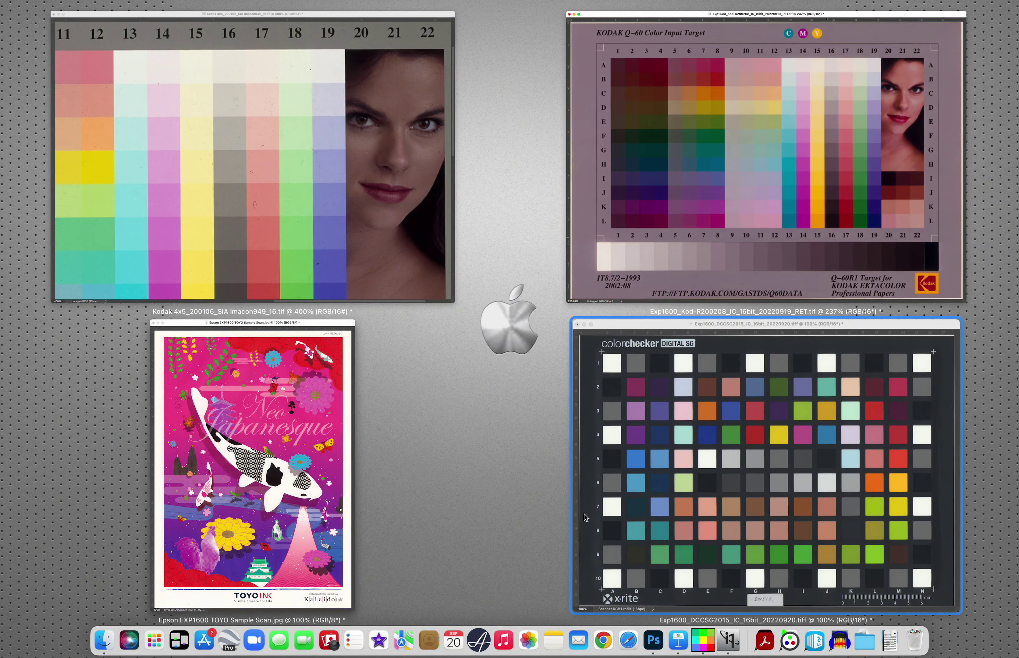
pyautogui.click(706, 479)
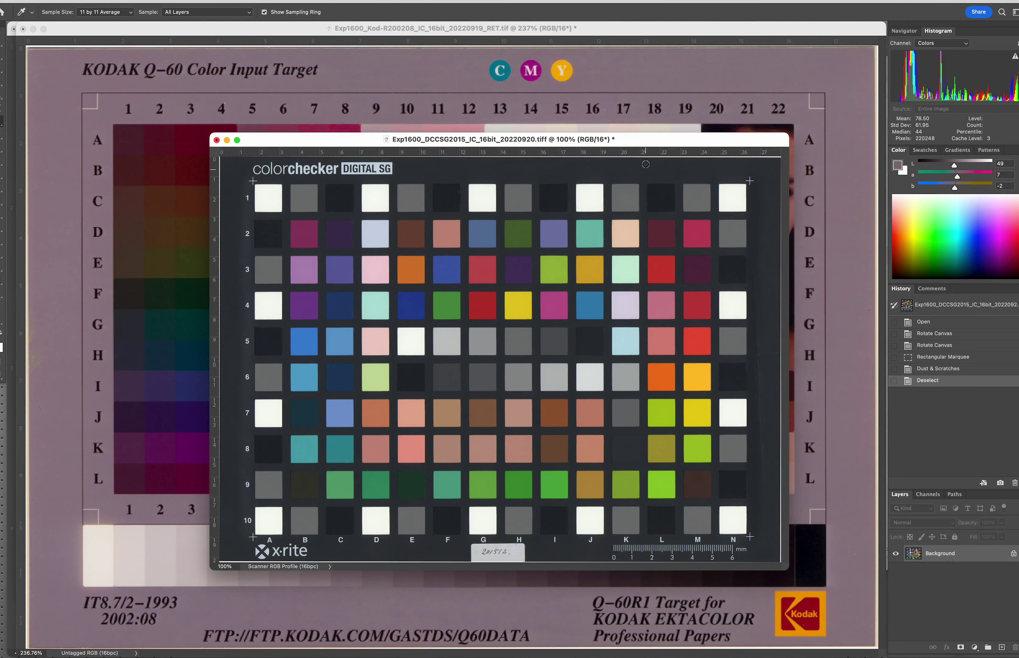
pyautogui.moveTo(647, 141); pyautogui.dragTo(490, 157)
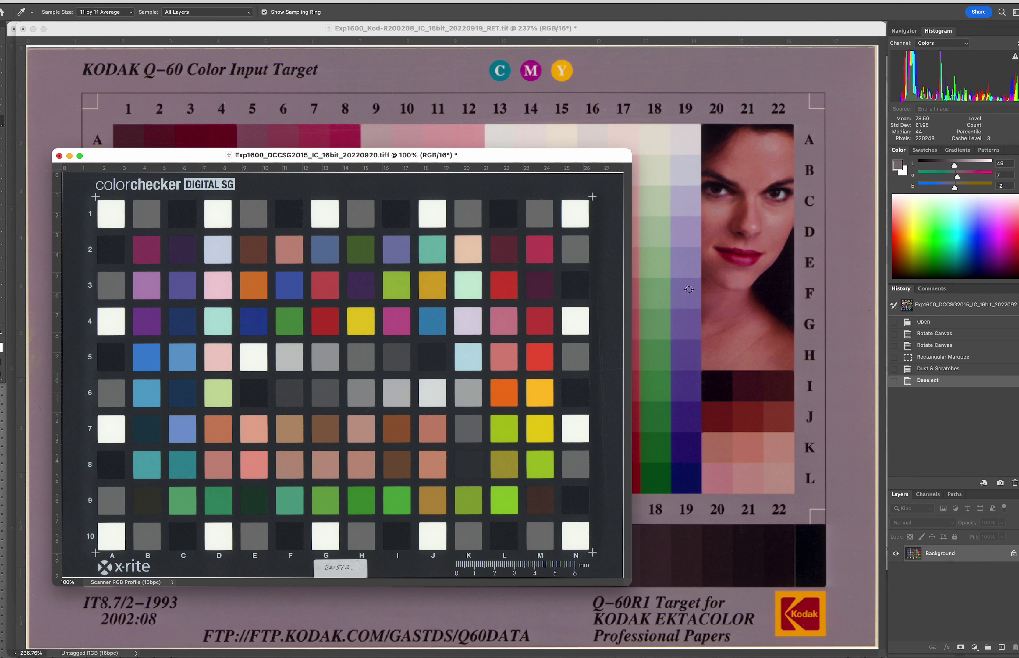
# Return to the Kodak Q-60 target scan and compare its assigned-profile history states again
pyautogui.click(250, 26)
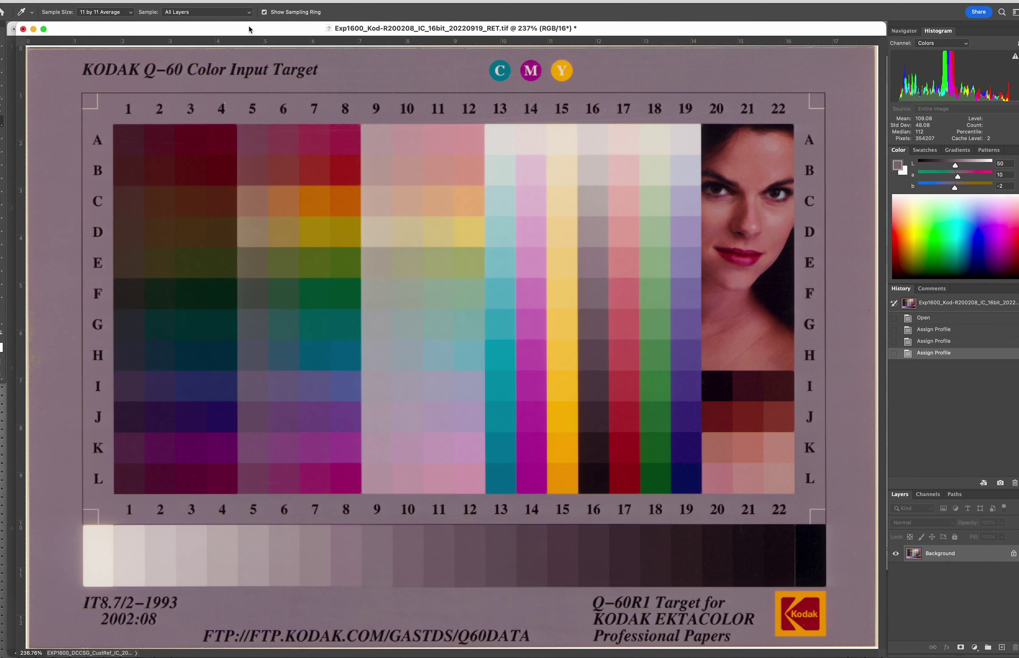
pyautogui.click(932, 342)
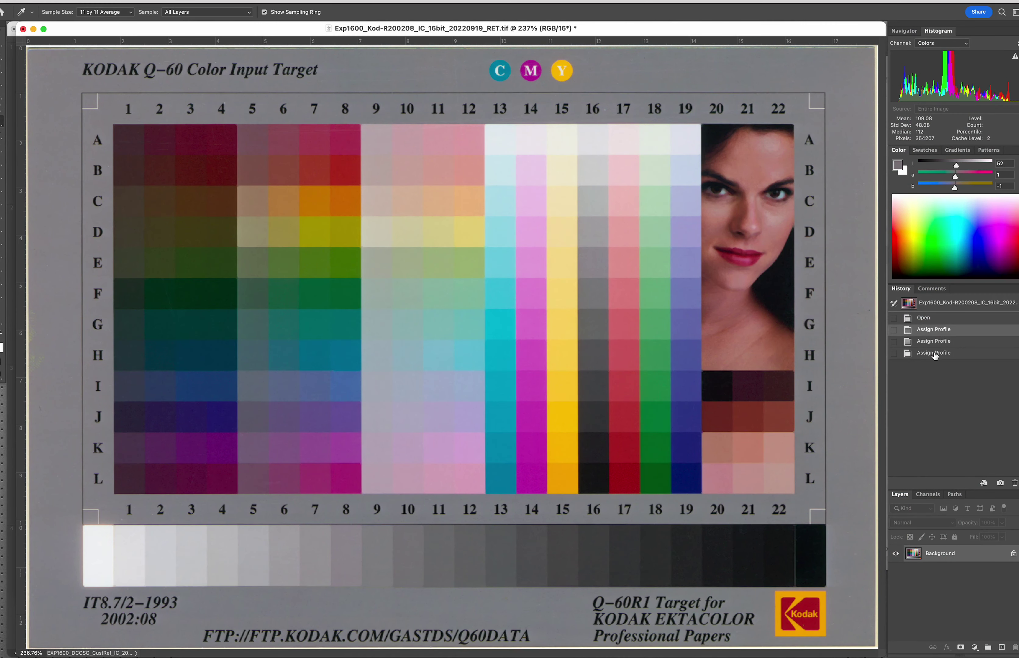
pyautogui.click(934, 354)
pyautogui.click(934, 342)
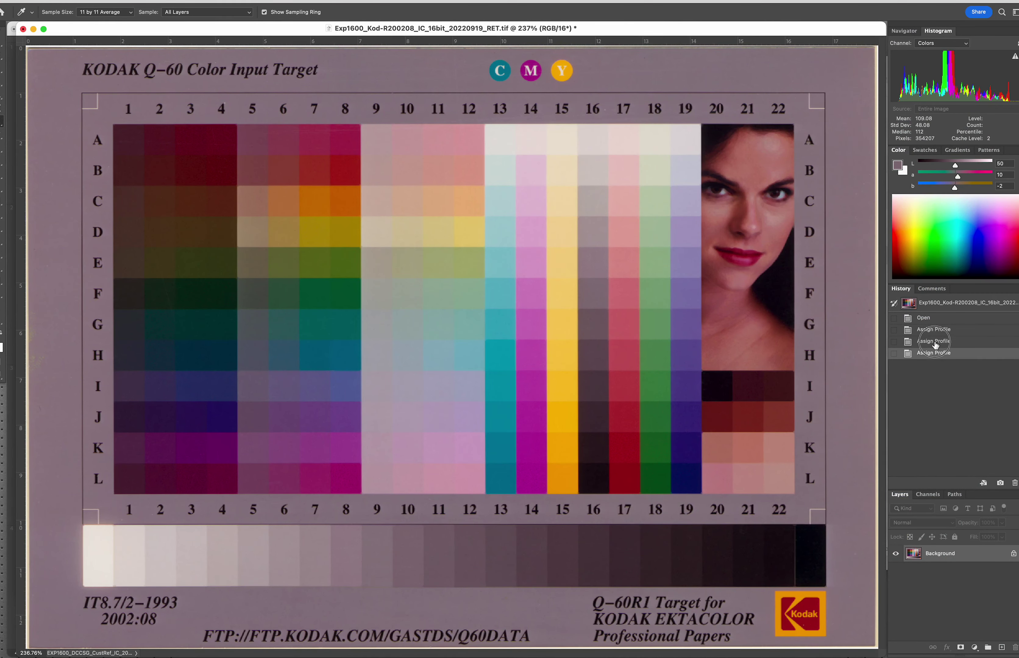